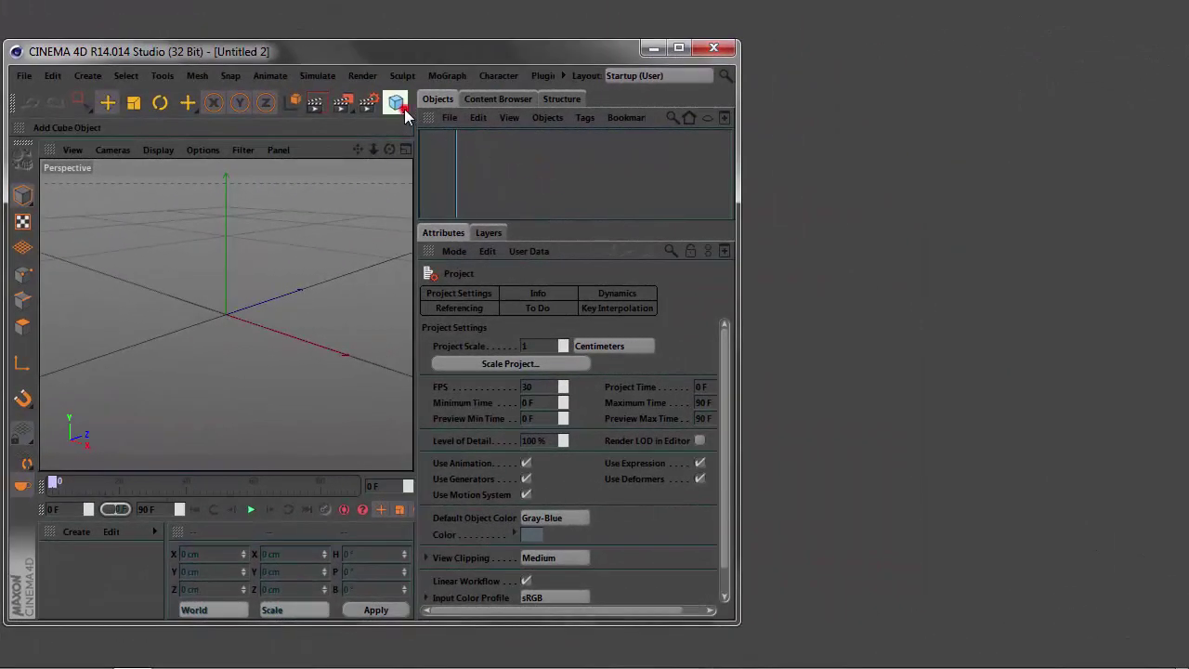
Add a cone primitive (100 cm bottom radius, 200 cm tall) to the empty scene
{"action": "left_click", "coordinate": [396, 102]}
{"action": "left_click", "coordinate": [641, 135]}
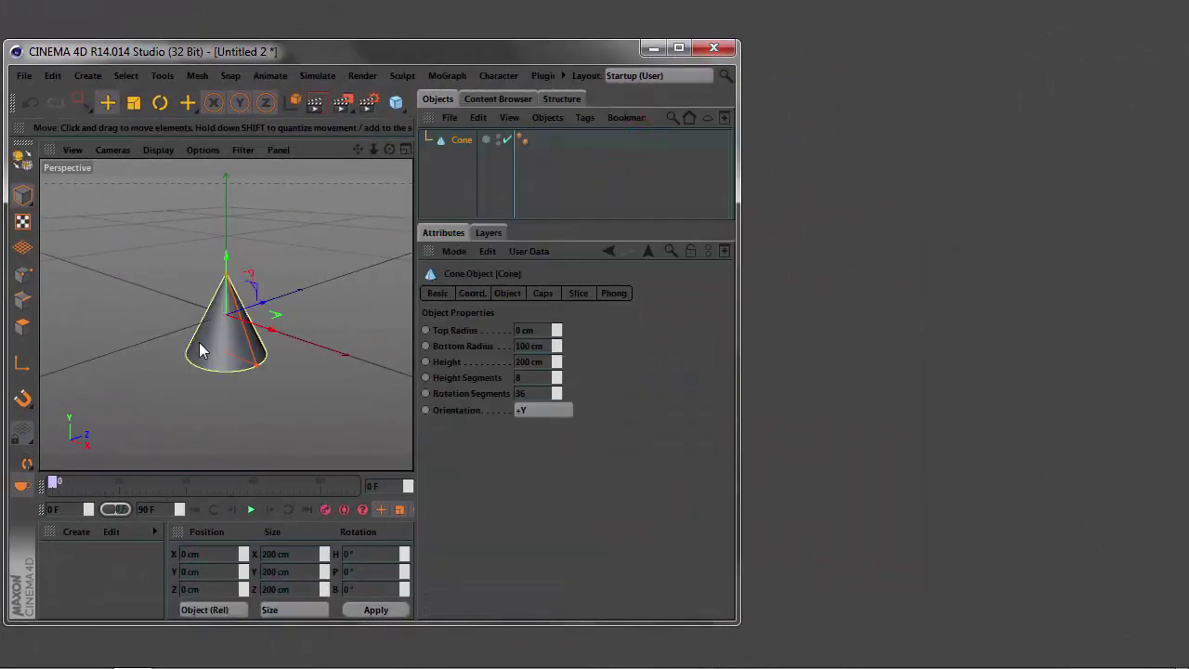
{"action": "left_click", "coordinate": [495, 75]}
{"action": "mouse_move", "coordinate": [517, 102]}
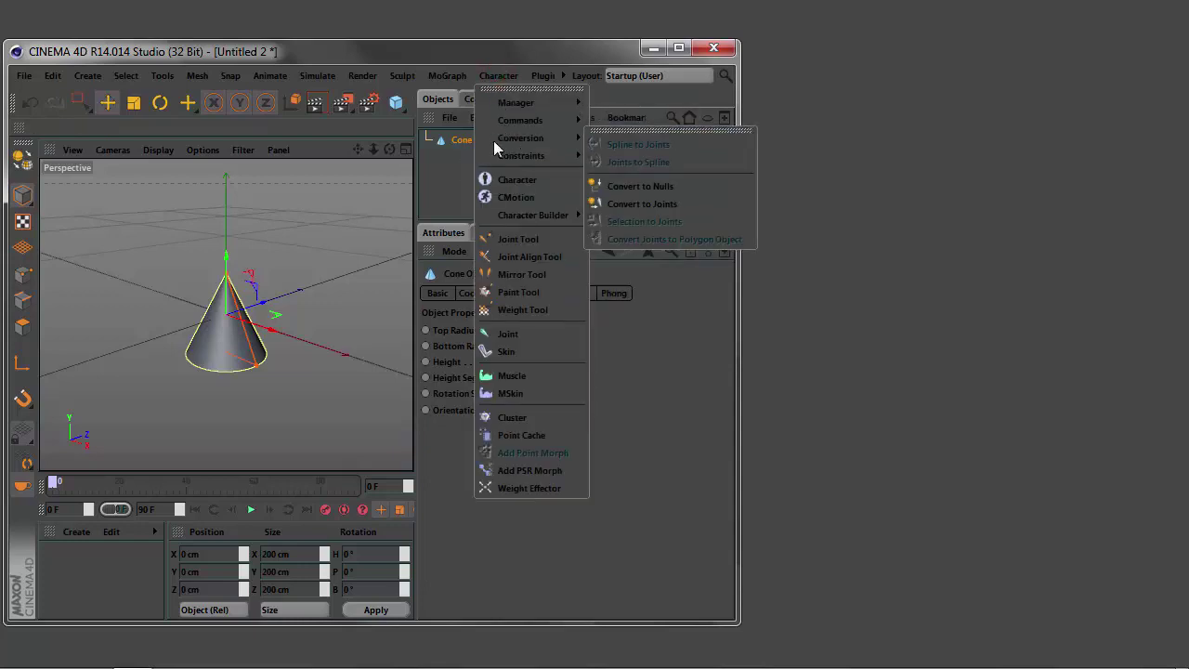
Tear off the Character > Constraints commands into a floating window over the viewport
{"action": "mouse_move", "coordinate": [522, 155]}
{"action": "left_click", "coordinate": [648, 147]}
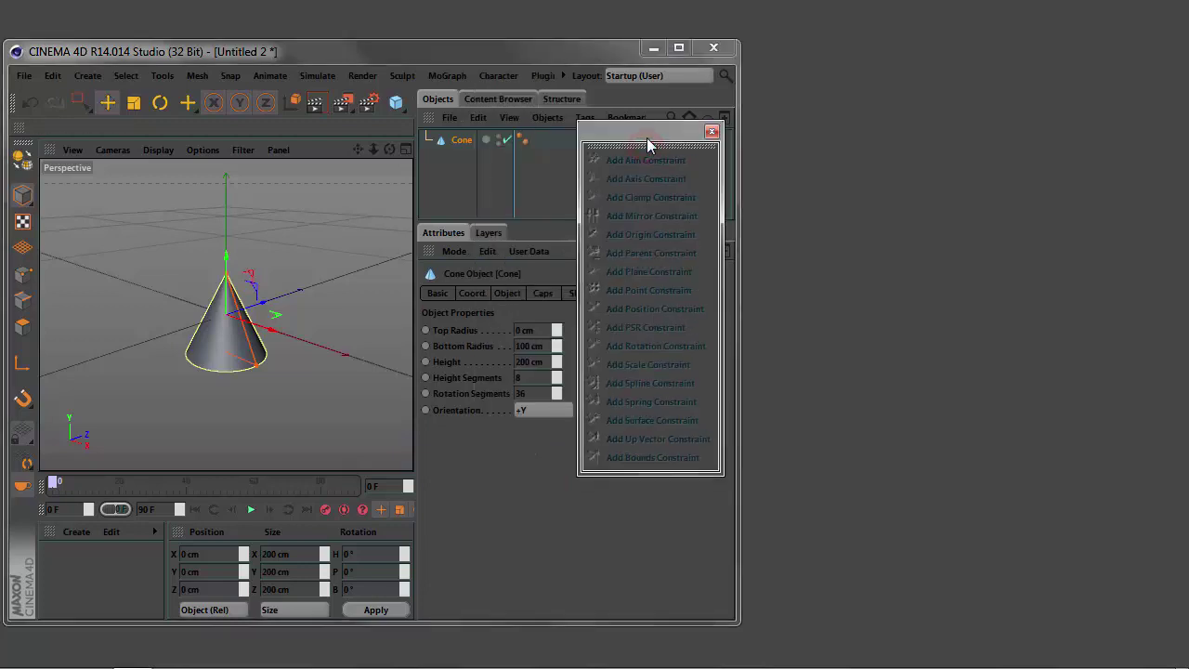
{"action": "left_click_drag", "start_coordinate": [647, 138], "coordinate": [313, 168]}
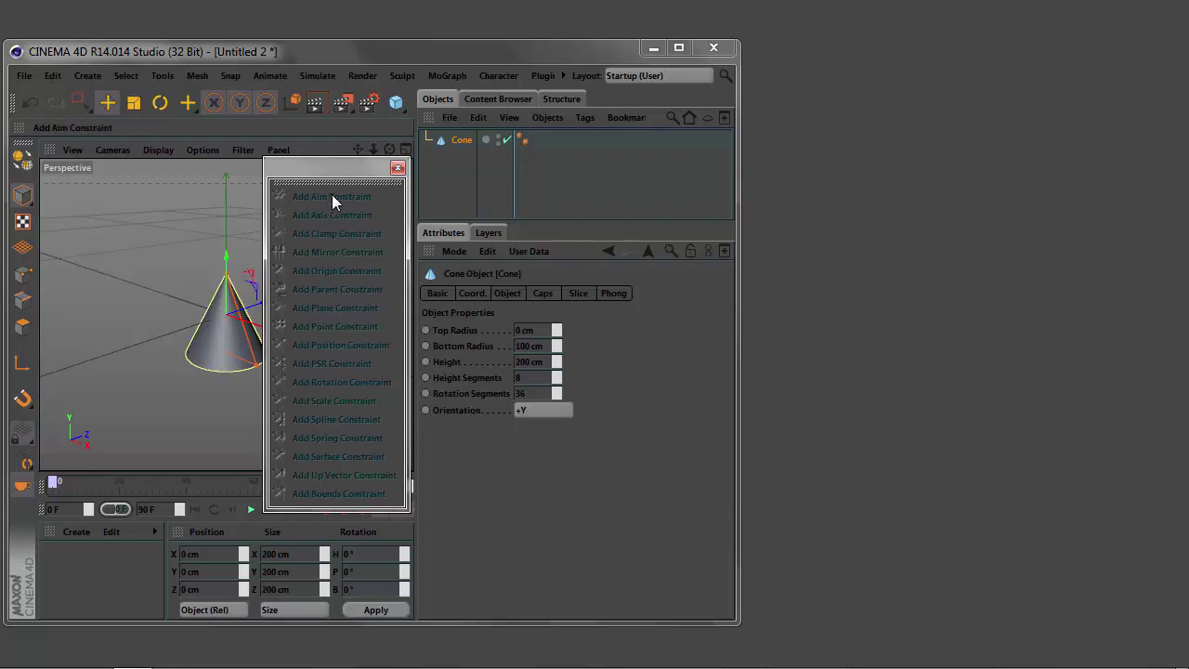
{"action": "left_click", "coordinate": [467, 139]}
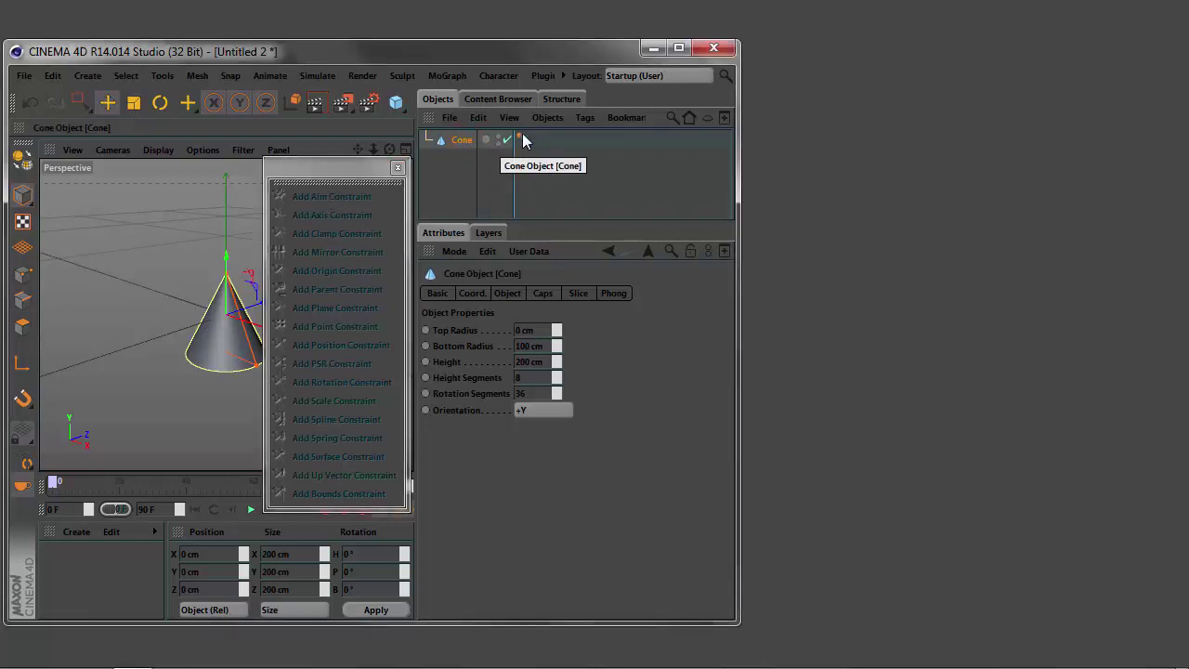
Add a Constraint tag to the cone, keeping its priority at Expression
{"action": "left_click", "coordinate": [584, 118]}
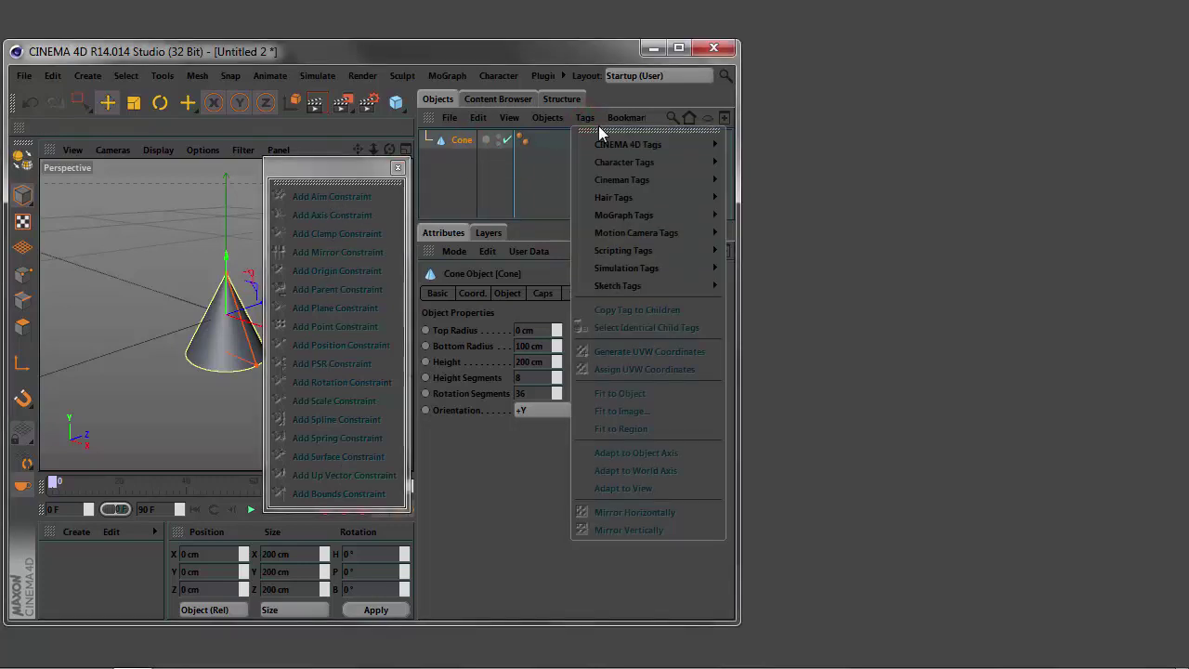
{"action": "mouse_move", "coordinate": [624, 162]}
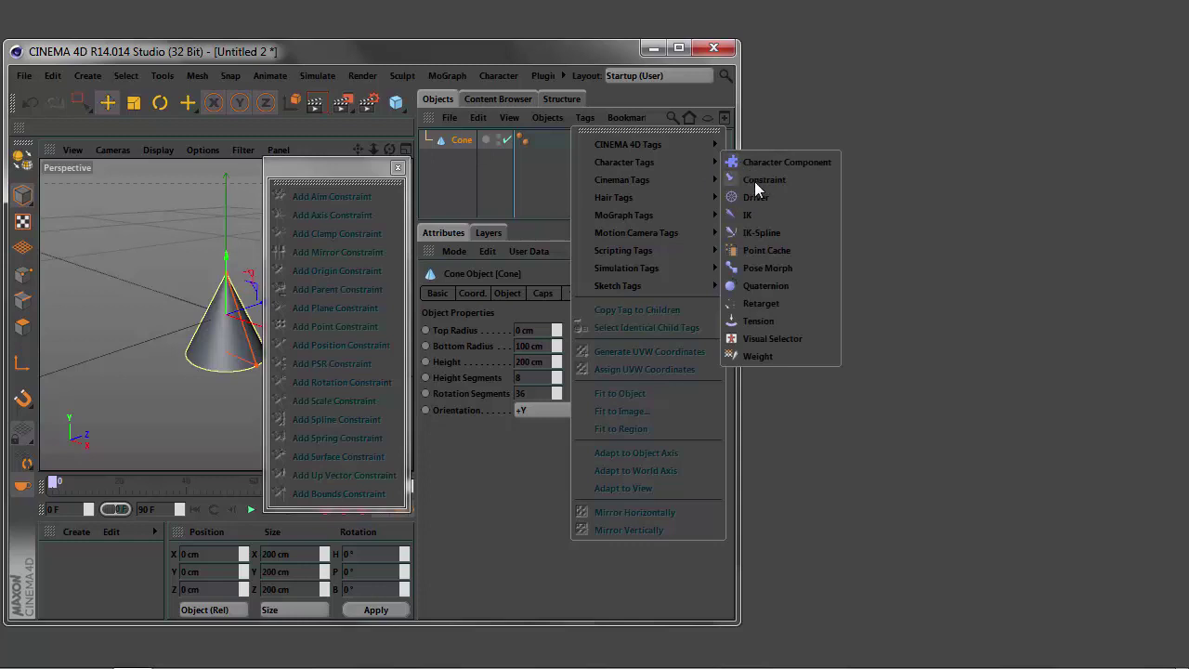
{"action": "left_click", "coordinate": [755, 181]}
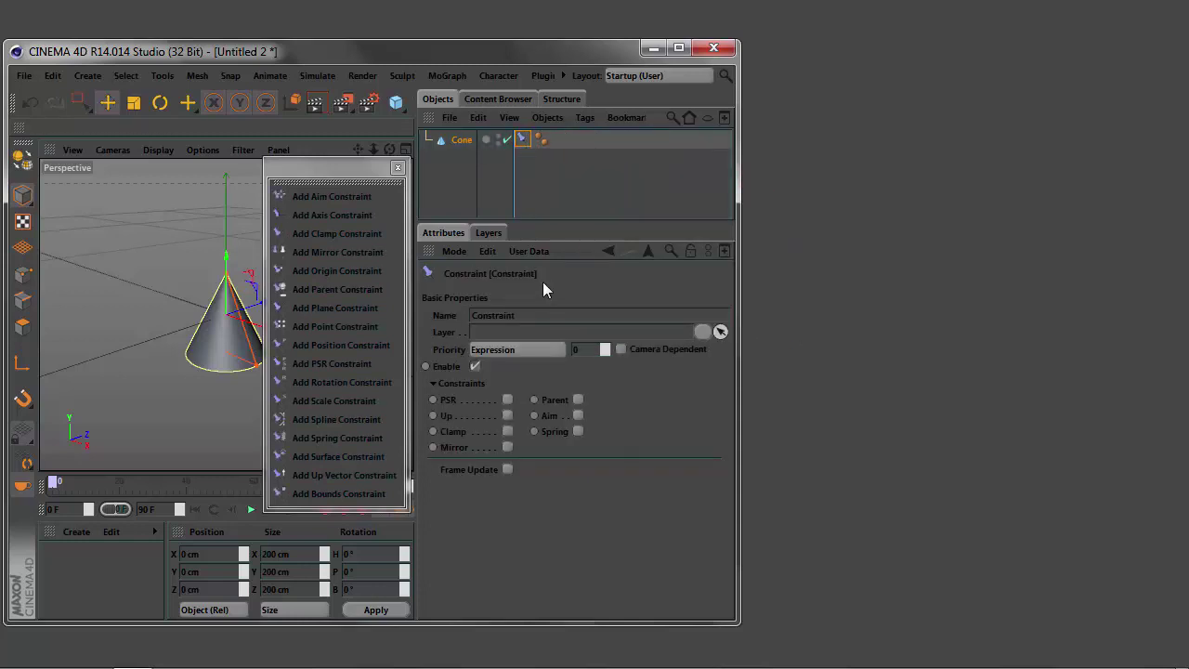
{"action": "left_click", "coordinate": [555, 351]}
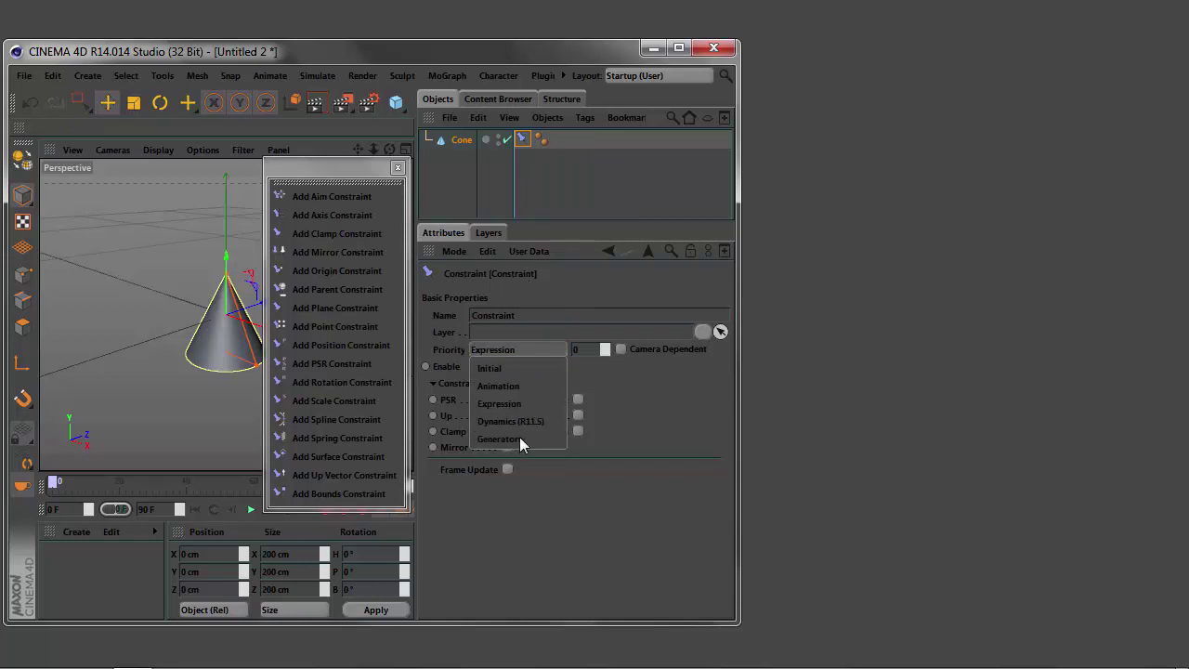
{"action": "left_click", "coordinate": [639, 397]}
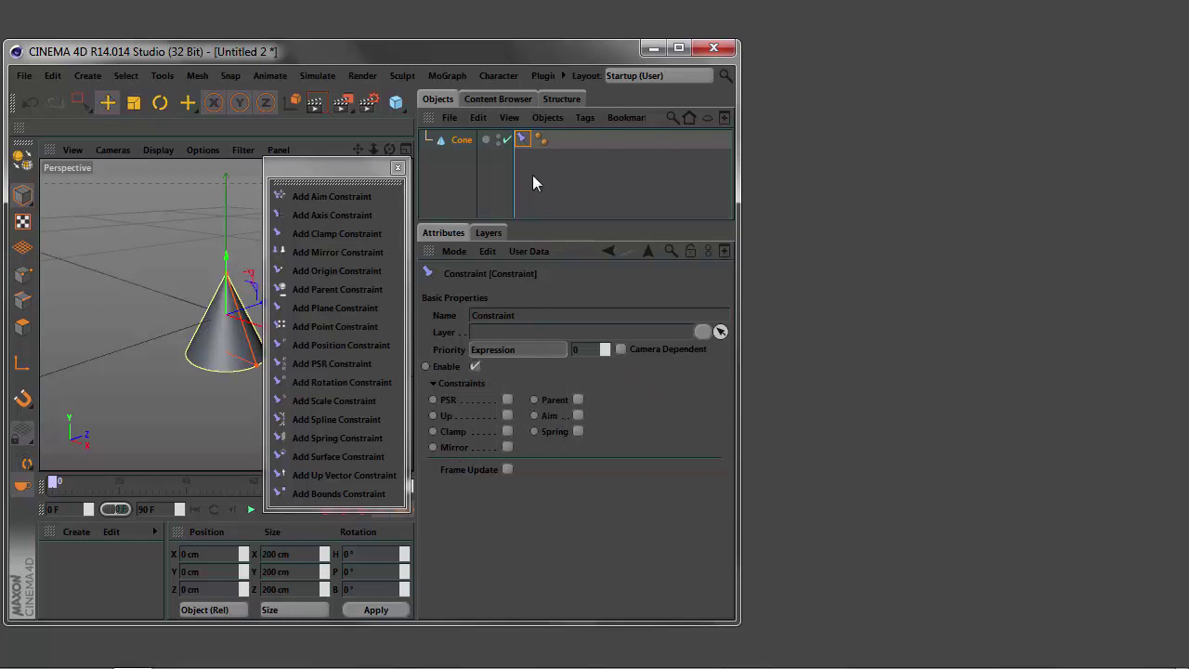
Open the Constraint tag's help page via Show Help and highlight its title
{"action": "right_click", "coordinate": [522, 139]}
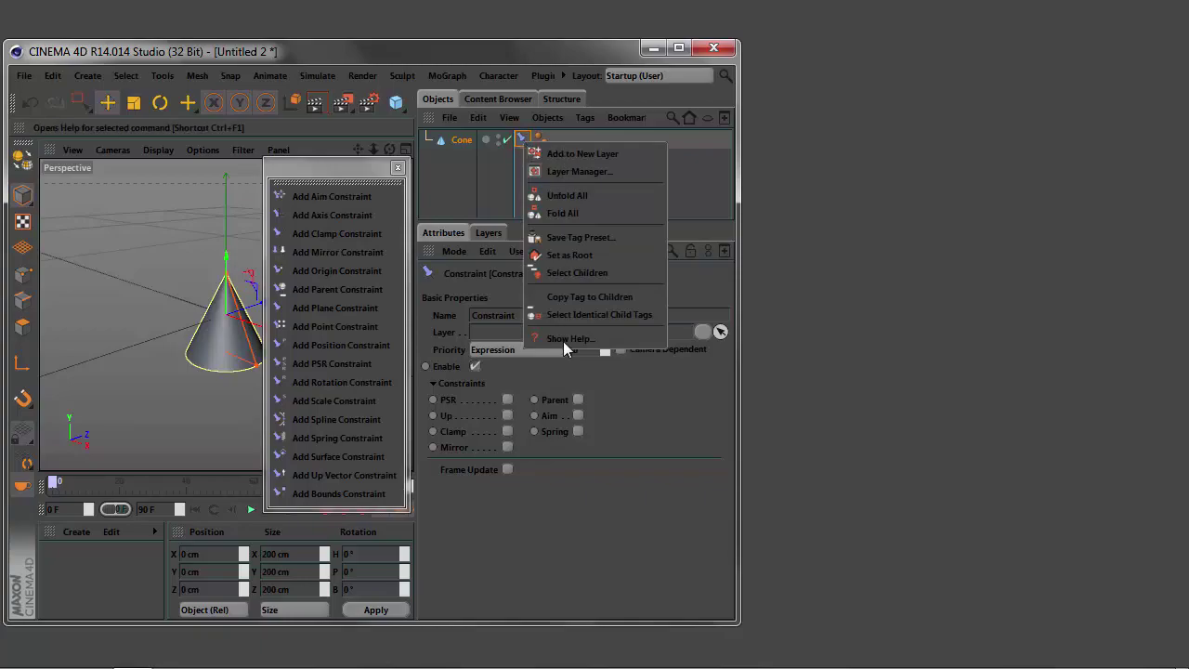
{"action": "left_click", "coordinate": [563, 338]}
{"action": "double_click", "coordinate": [404, 139]}
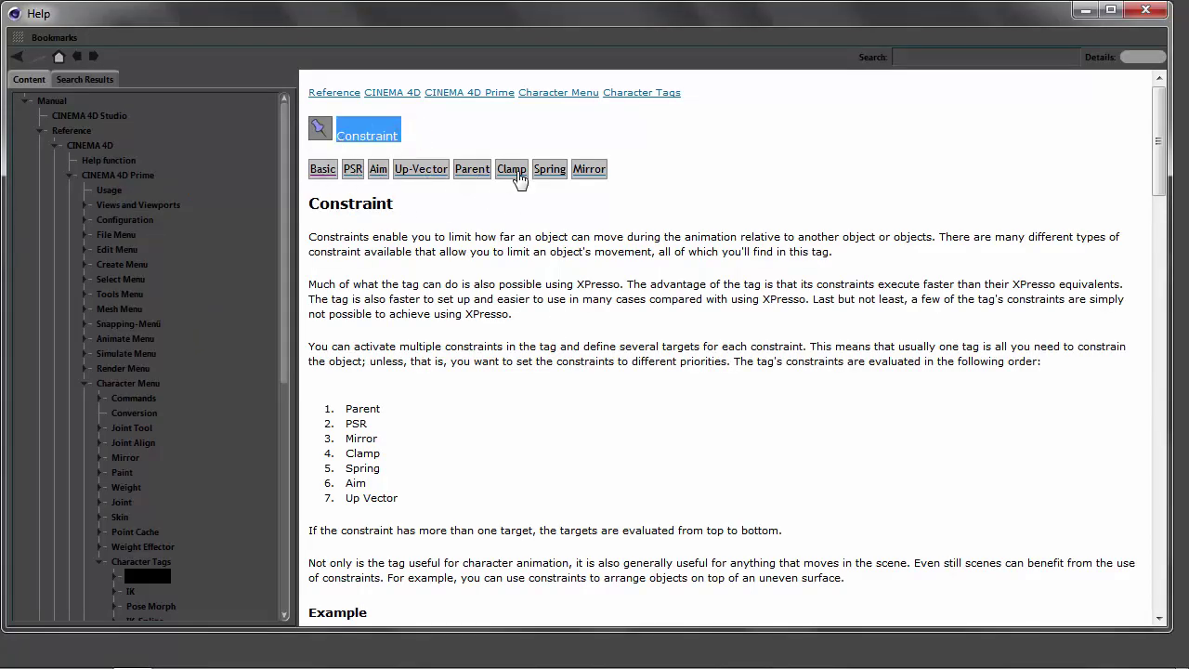
Highlight the Constraint heading and the evaluation order: Parent, PSR, Mirror, Clamp, Spring, Aim, Up Vector
{"action": "left_click_drag", "start_coordinate": [404, 211], "coordinate": [312, 206]}
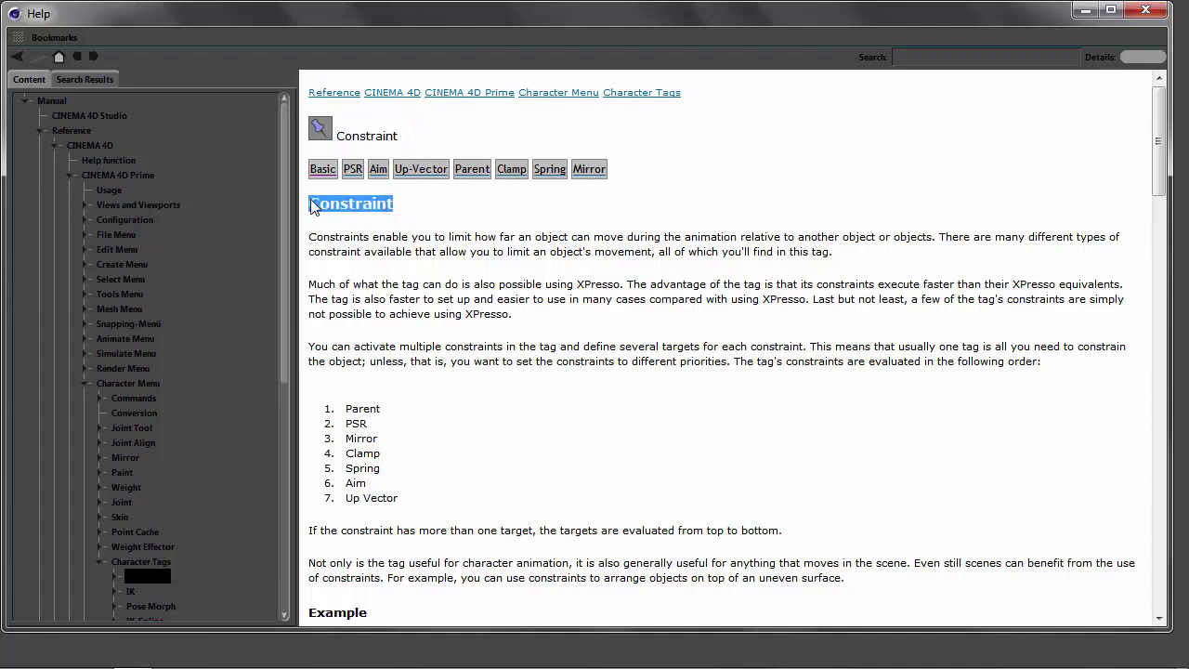
{"action": "double_click", "coordinate": [382, 410]}
{"action": "double_click", "coordinate": [383, 425]}
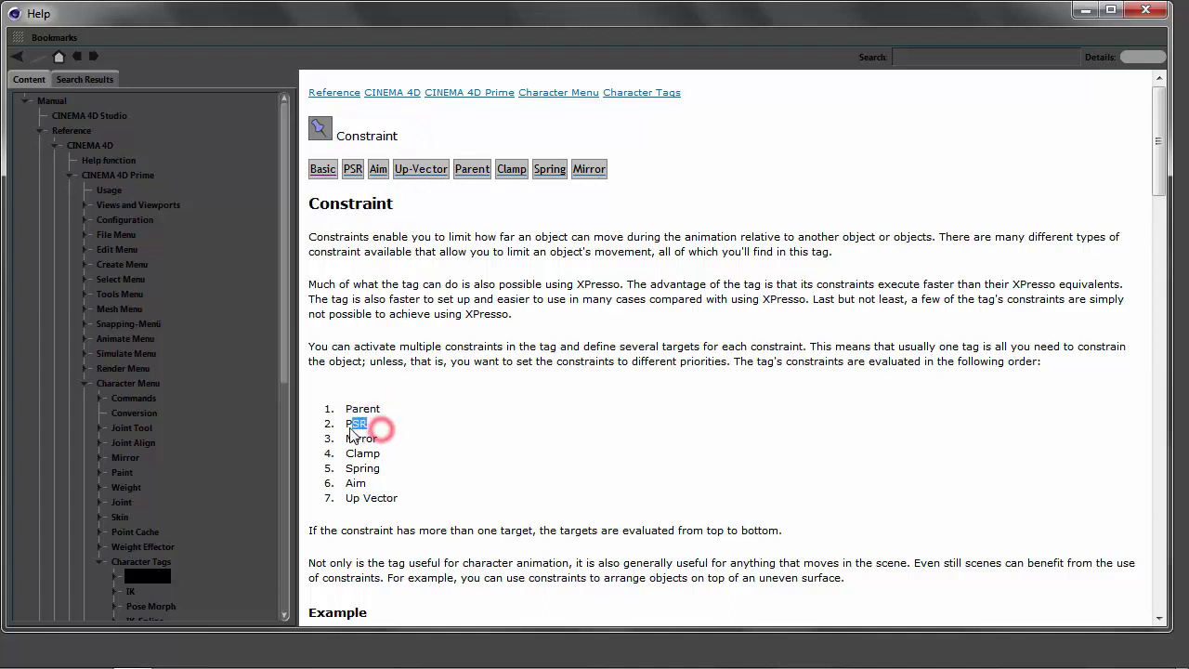
{"action": "double_click", "coordinate": [379, 438]}
{"action": "double_click", "coordinate": [381, 453]}
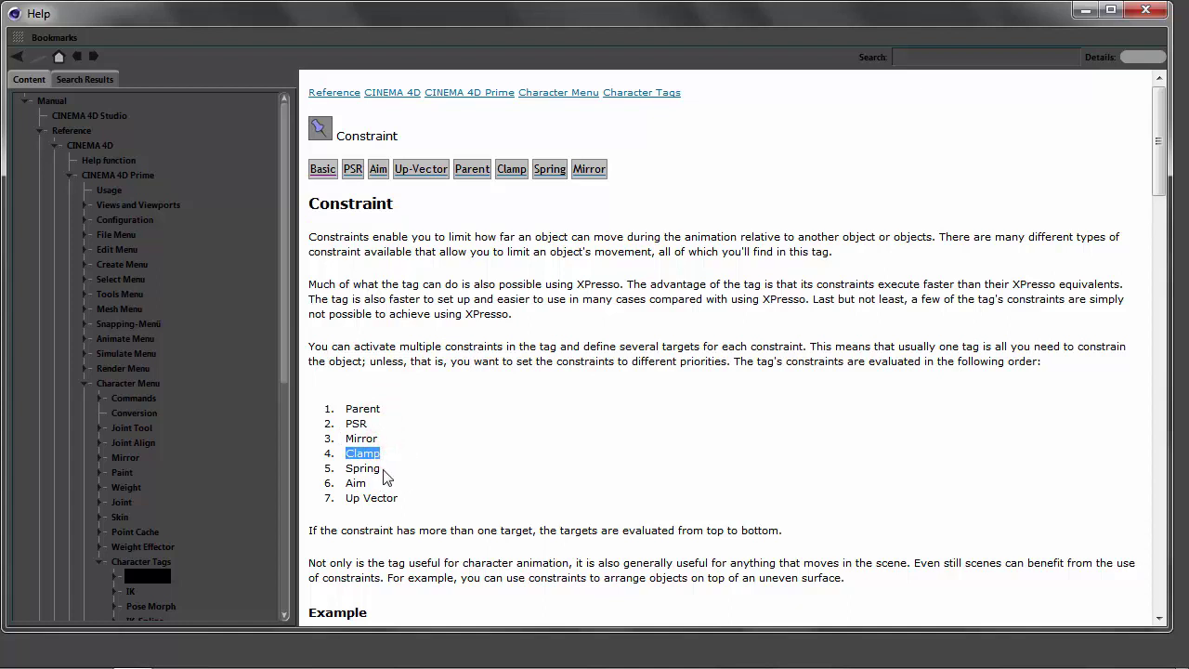
{"action": "double_click", "coordinate": [383, 468]}
{"action": "double_click", "coordinate": [379, 483]}
{"action": "double_click", "coordinate": [400, 498]}
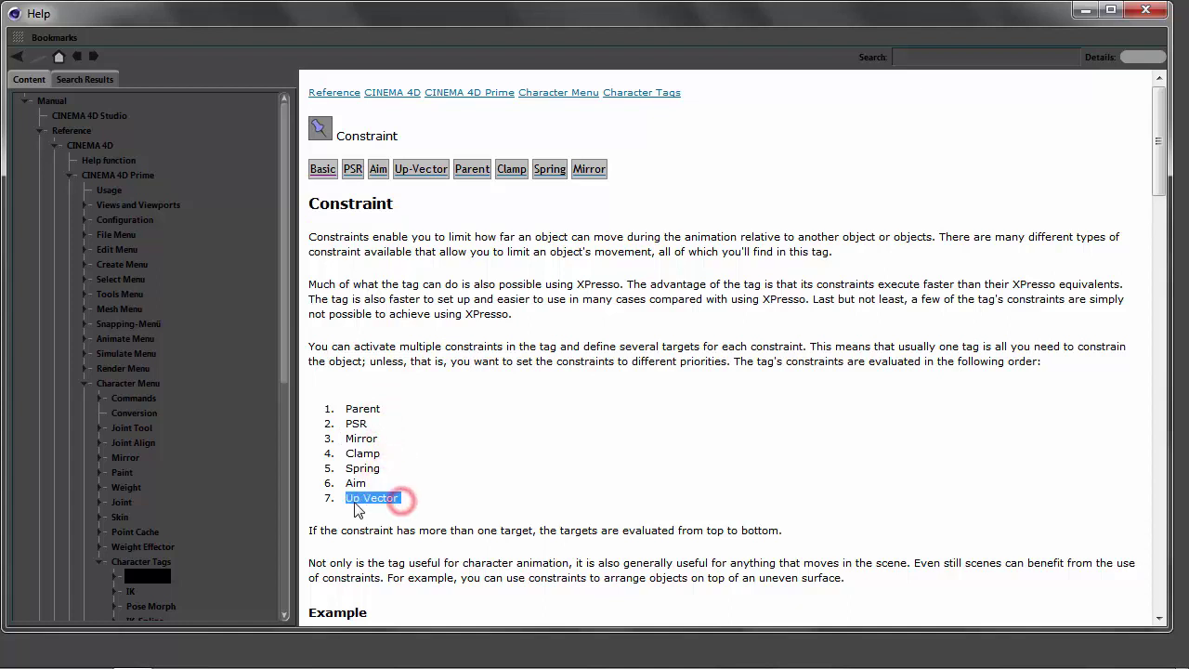
Highlight the introductory sentences about constraint types, then scroll down toward the Example section
{"action": "left_click_drag", "start_coordinate": [311, 238], "coordinate": [931, 235]}
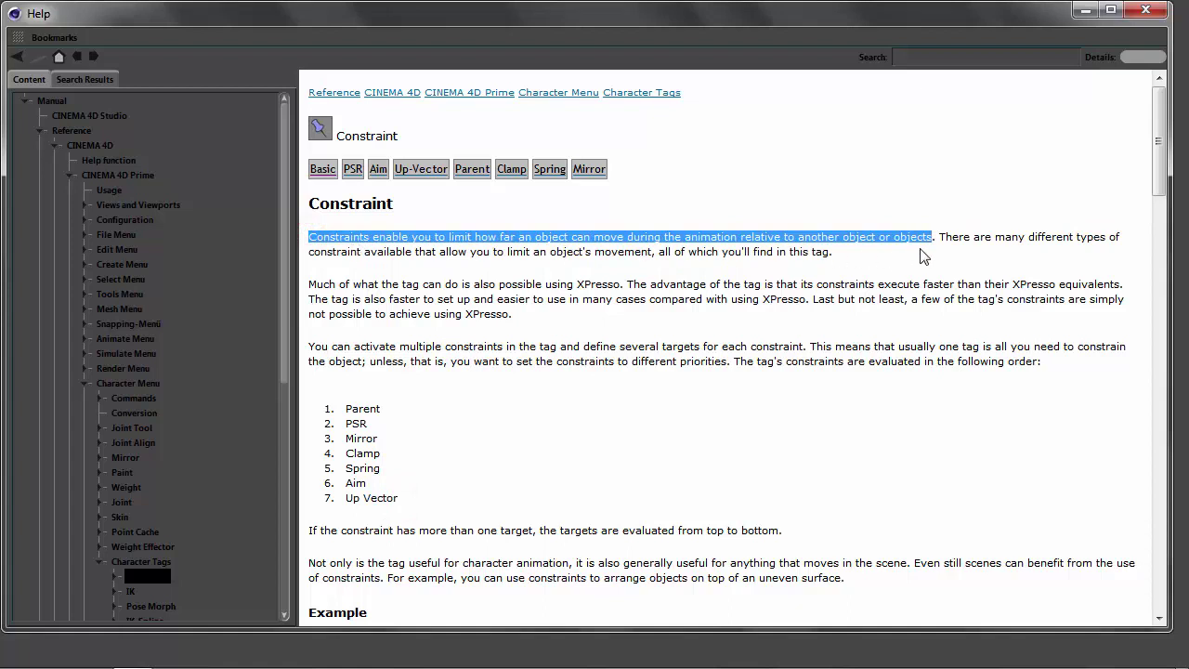
{"action": "left_click_drag", "start_coordinate": [938, 238], "coordinate": [1123, 250]}
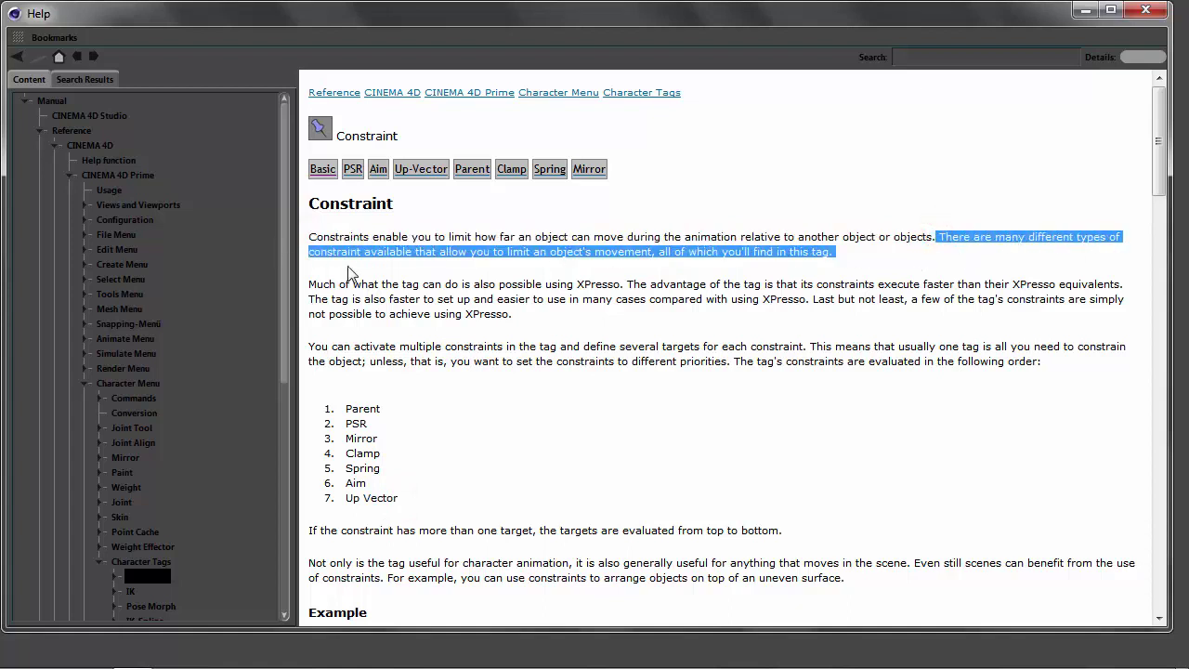
{"action": "left_click", "coordinate": [822, 260]}
{"action": "double_click", "coordinate": [820, 251]}
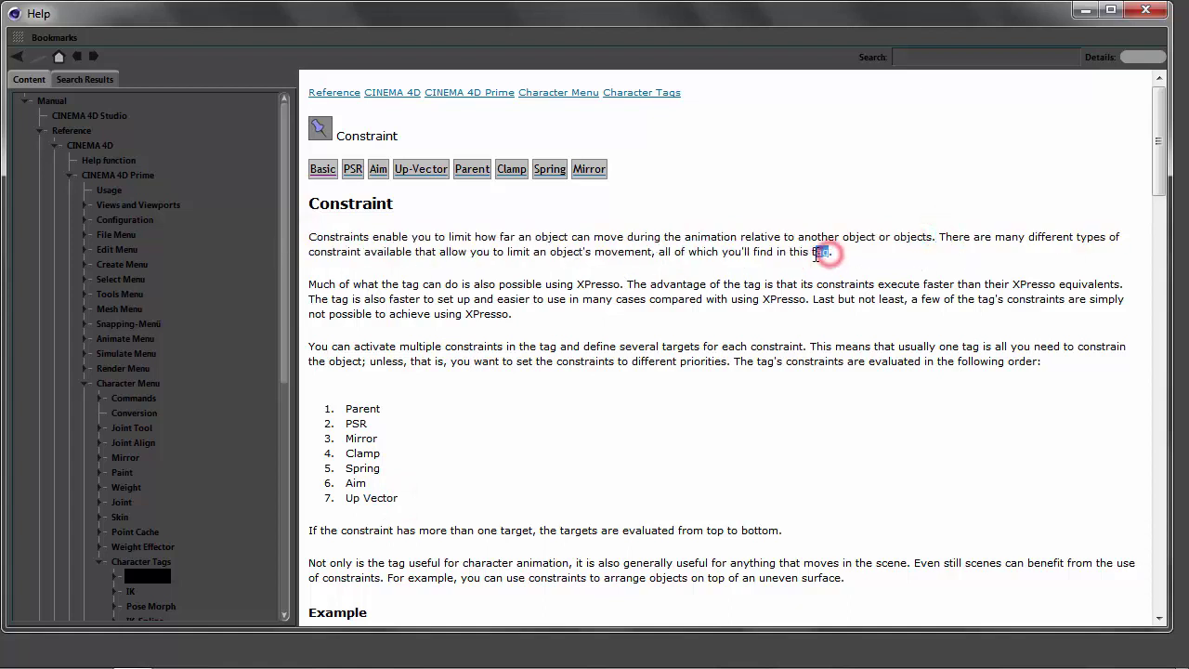
{"action": "scroll", "coordinate": [1157, 179], "scroll_direction": "down", "scroll_amount": 1}
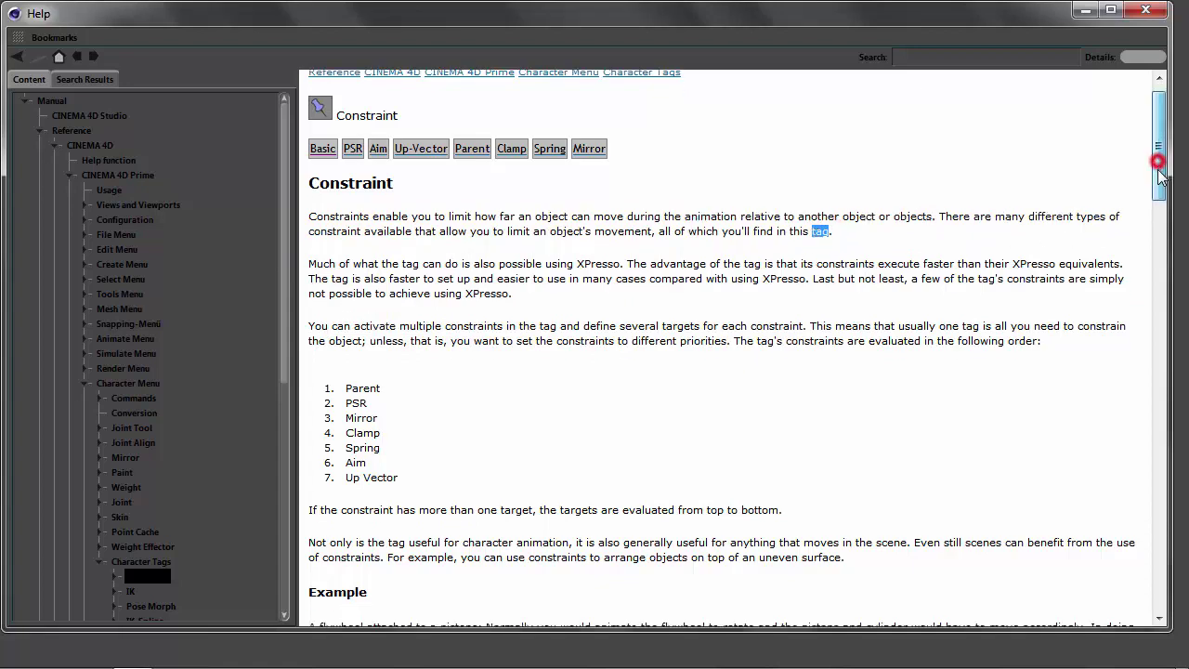
{"action": "scroll", "coordinate": [1159, 185], "scroll_direction": "down", "scroll_amount": 1}
{"action": "left_click_drag", "start_coordinate": [1162, 191], "coordinate": [1161, 278]}
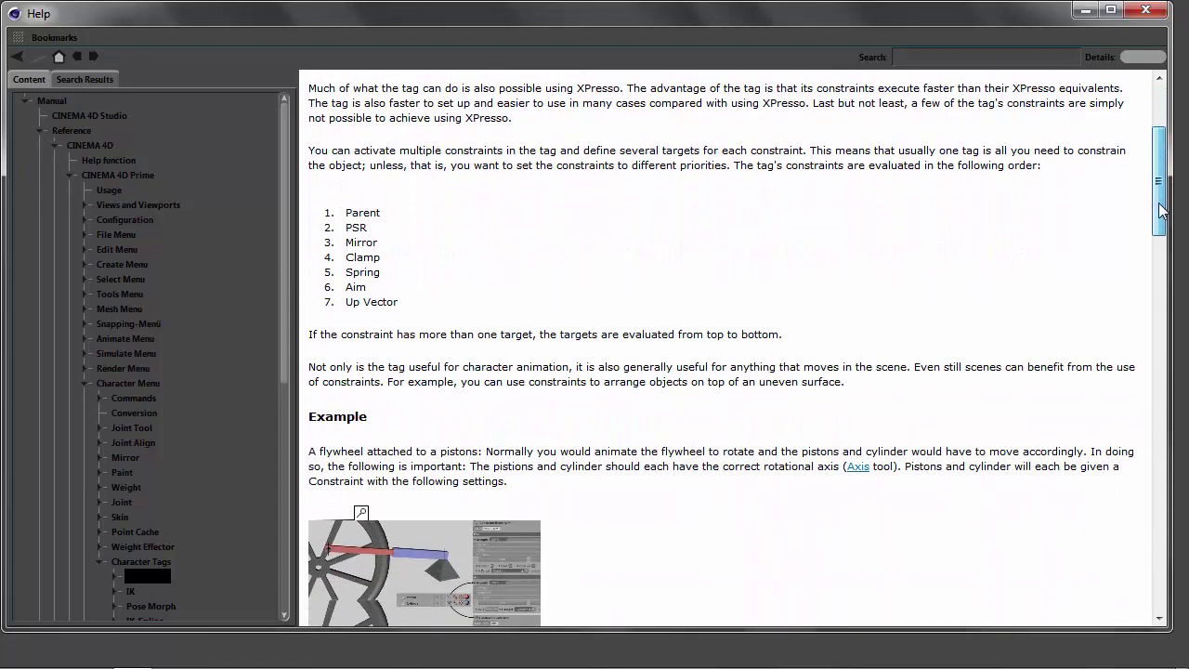
Enlarge the flywheel-and-piston example image and scroll down to the Constraint Commands section
{"action": "left_click", "coordinate": [415, 307]}
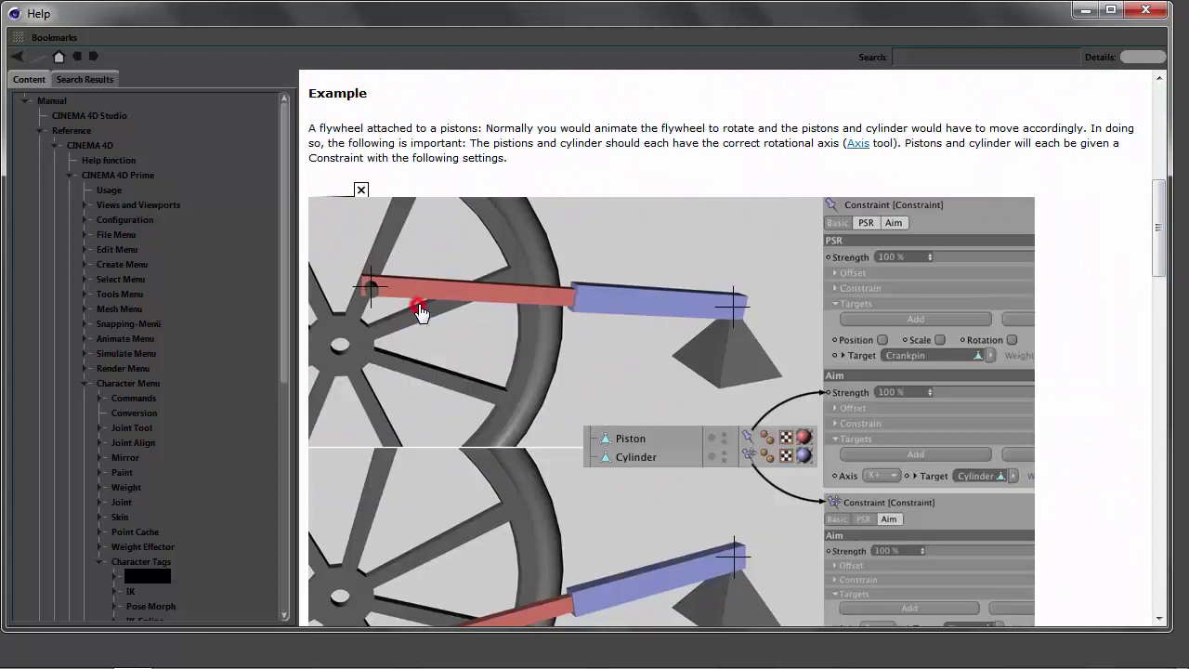
{"action": "left_click_drag", "start_coordinate": [1156, 244], "coordinate": [1160, 267]}
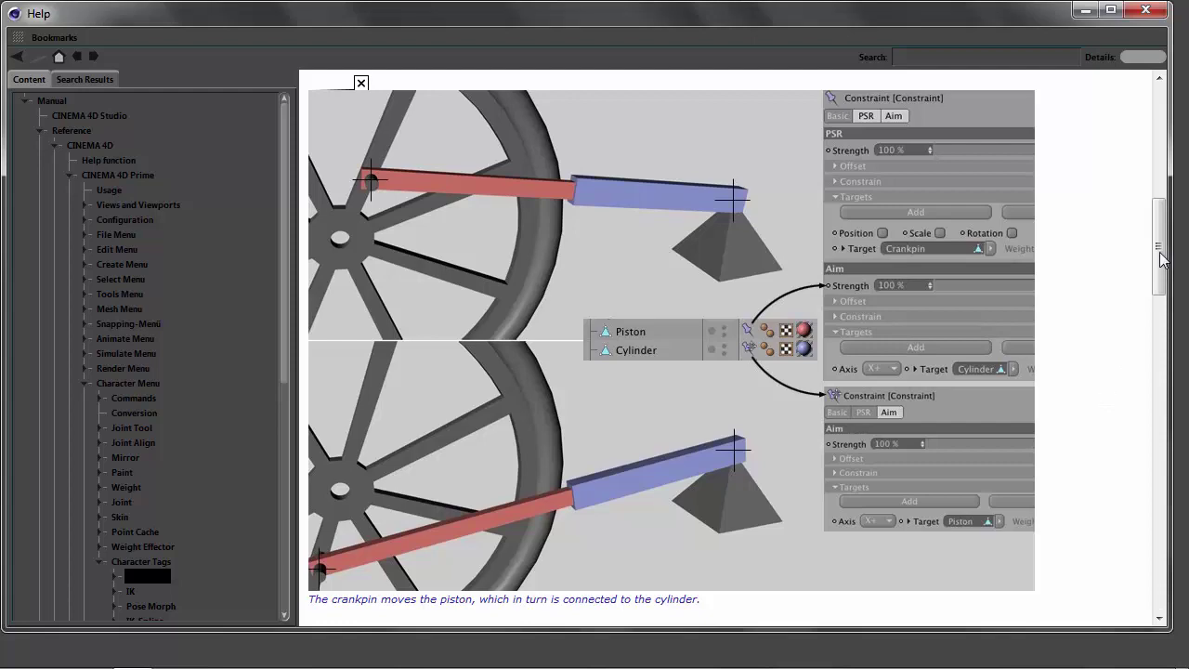
{"action": "left_click_drag", "start_coordinate": [1162, 255], "coordinate": [1187, 415]}
Highlight the constraint command descriptions through Add Bounds Constraint, then close the Help window
{"action": "left_click_drag", "start_coordinate": [341, 218], "coordinate": [420, 641]}
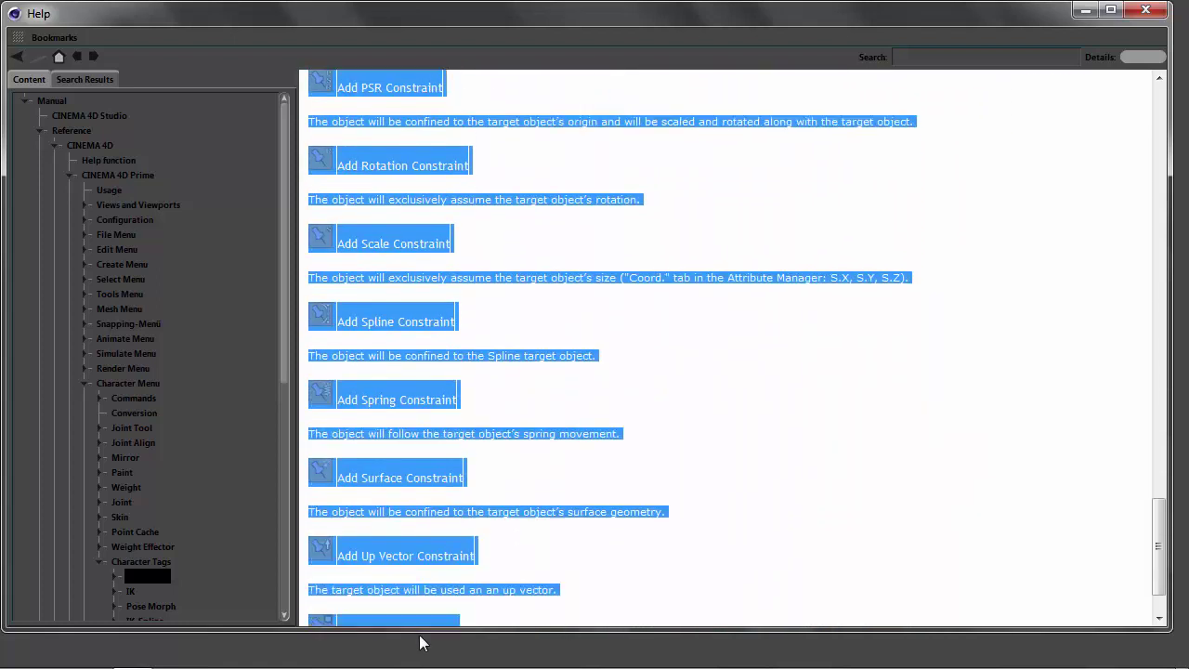
{"action": "left_click_drag", "start_coordinate": [420, 641], "coordinate": [441, 567]}
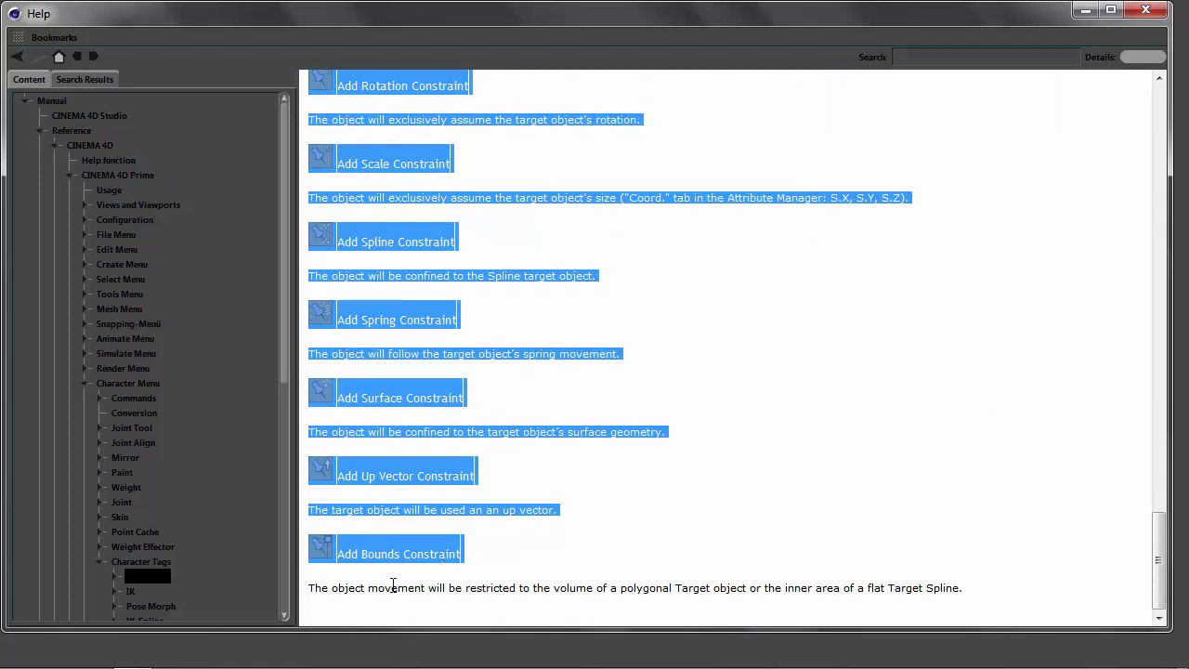
{"action": "left_click_drag", "start_coordinate": [307, 595], "coordinate": [852, 599]}
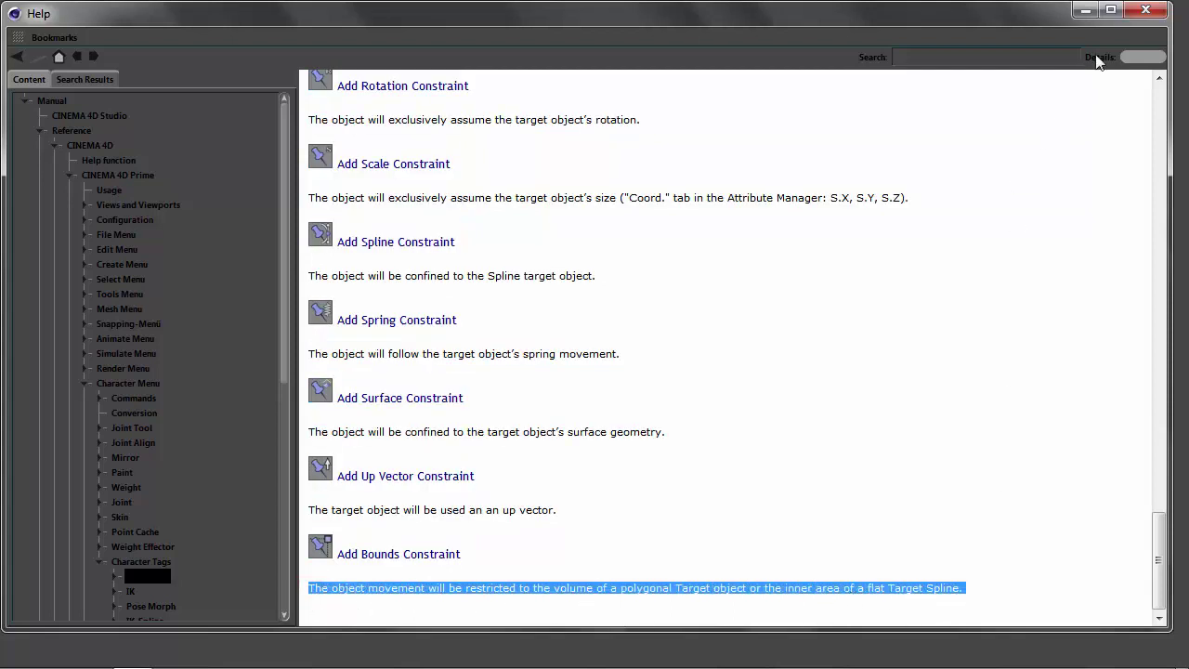
{"action": "left_click", "coordinate": [1144, 11]}
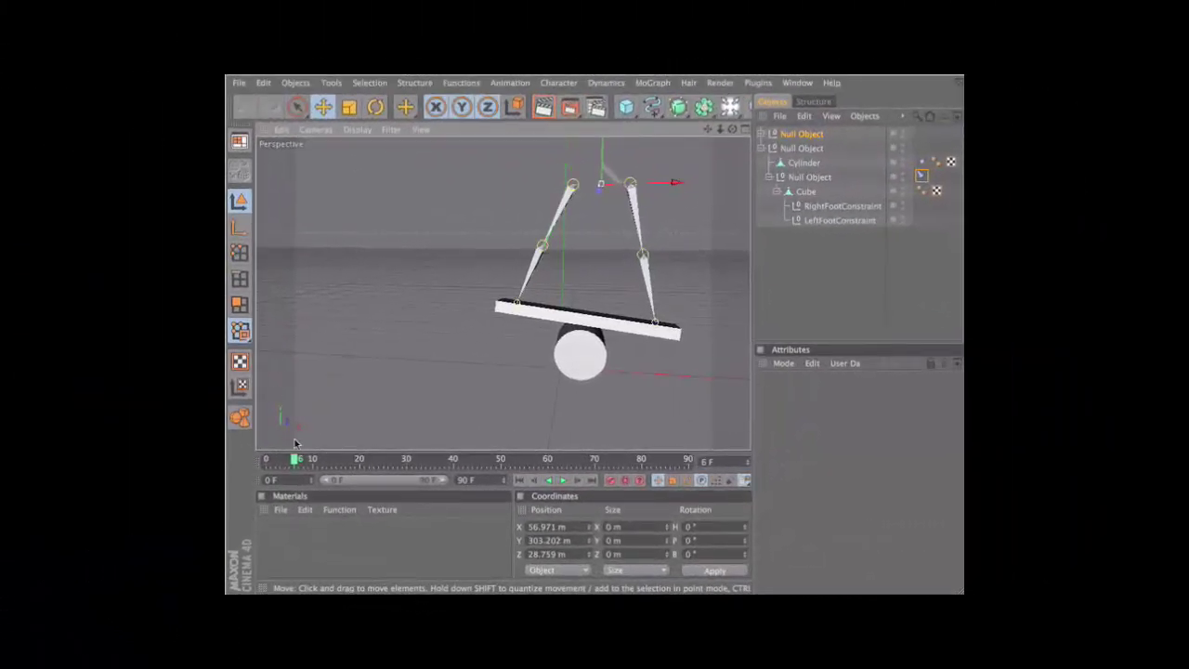
Scrub the seesaw example, then draw a three-joint 2D IK leg chain in the side view
{"action": "left_click_drag", "start_coordinate": [296, 458], "coordinate": [544, 458]}
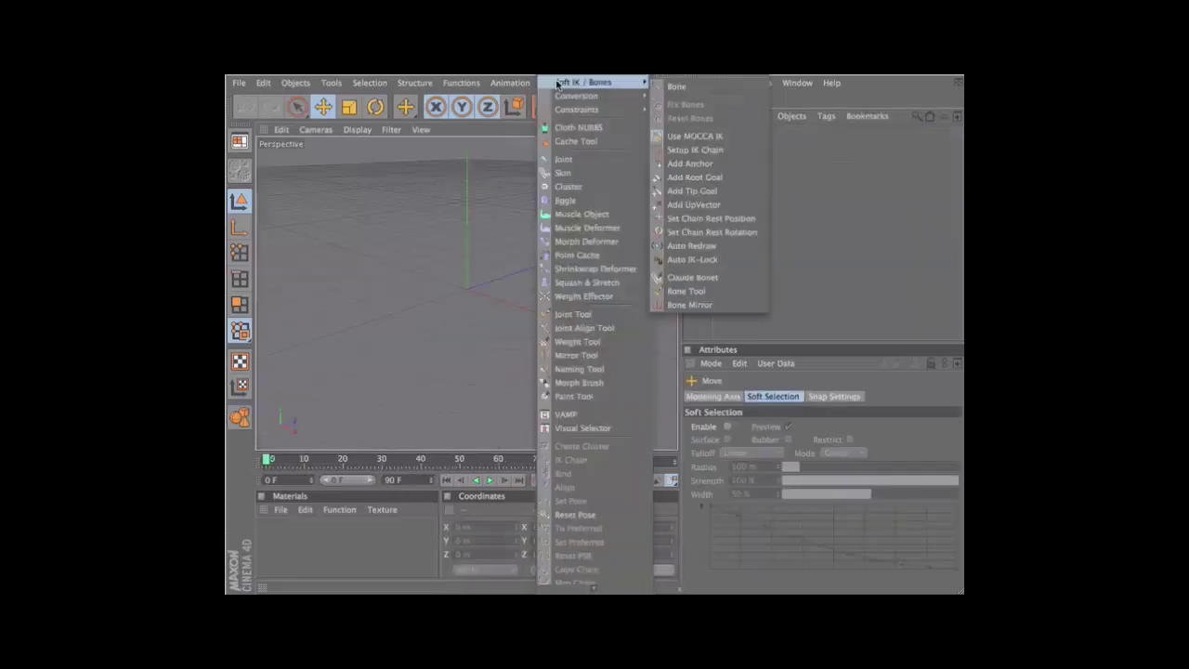
{"action": "left_click", "coordinate": [583, 315]}
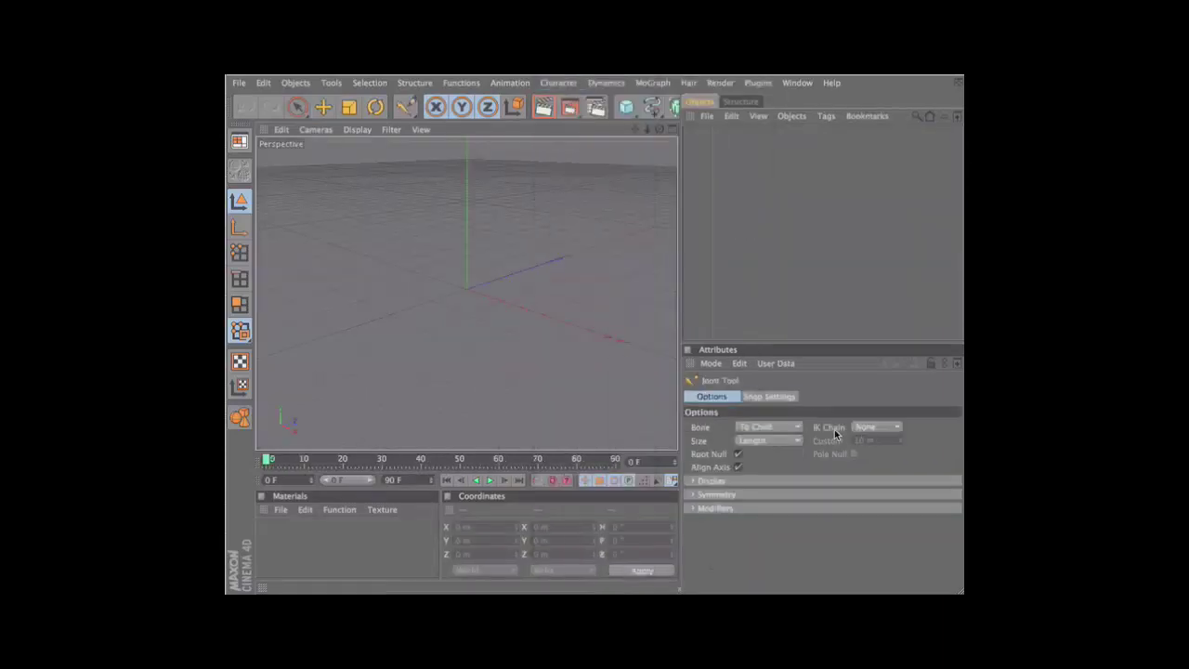
{"action": "left_click", "coordinate": [873, 428]}
{"action": "left_click", "coordinate": [874, 451]}
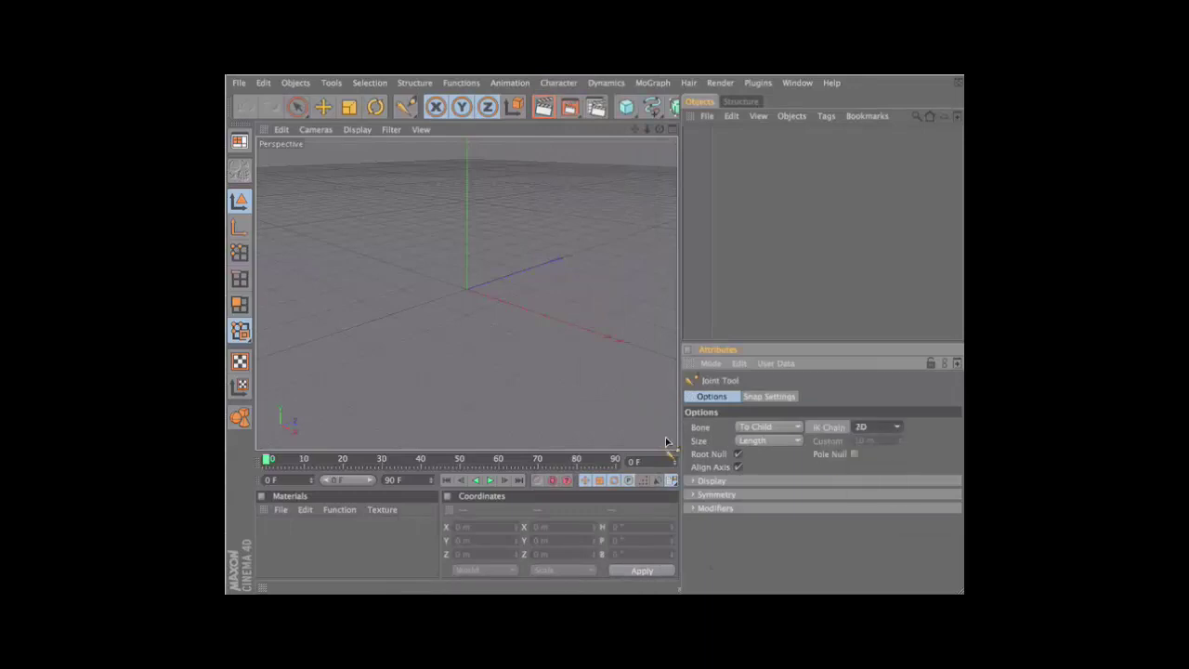
{"action": "key", "text": "F3"}
{"action": "mouse_move", "coordinate": [469, 251]}
{"action": "left_mouse_down", "text": "ctrl"}
{"action": "mouse_move", "coordinate": [455, 318]}
{"action": "mouse_move", "coordinate": [466, 362]}
{"action": "left_mouse_up", "text": "ctrl"}
Nudge Joint.2.Goal slightly right in the Front view to bend the leg chain
{"action": "key", "text": "space"}
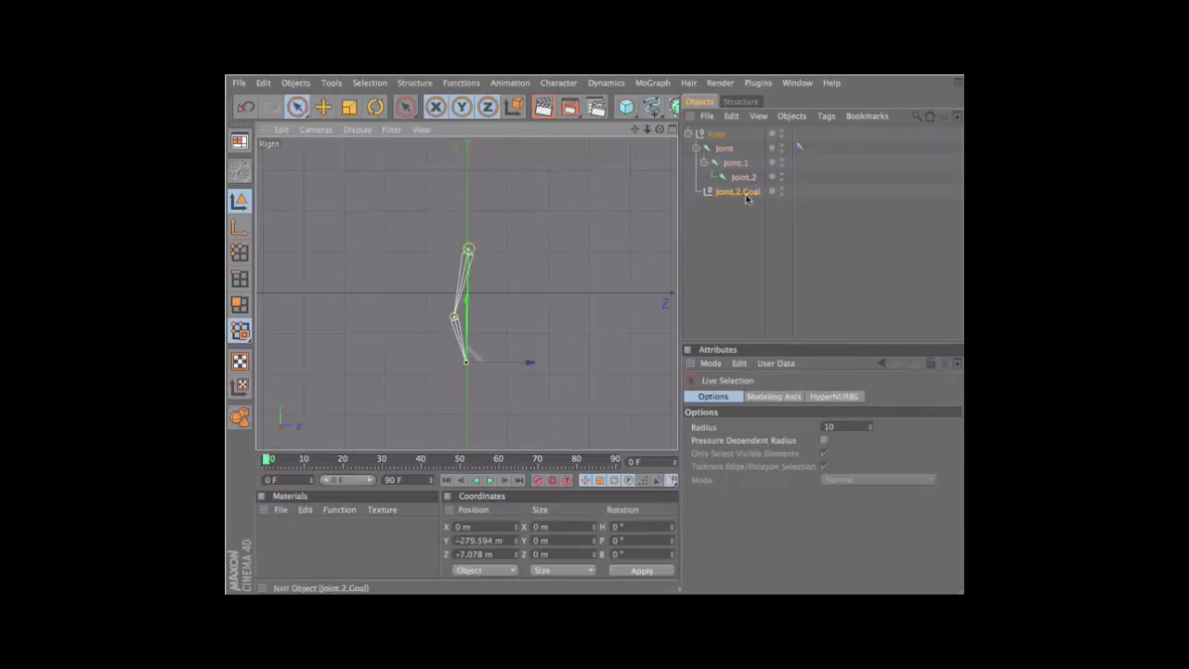
{"action": "key", "text": "e"}
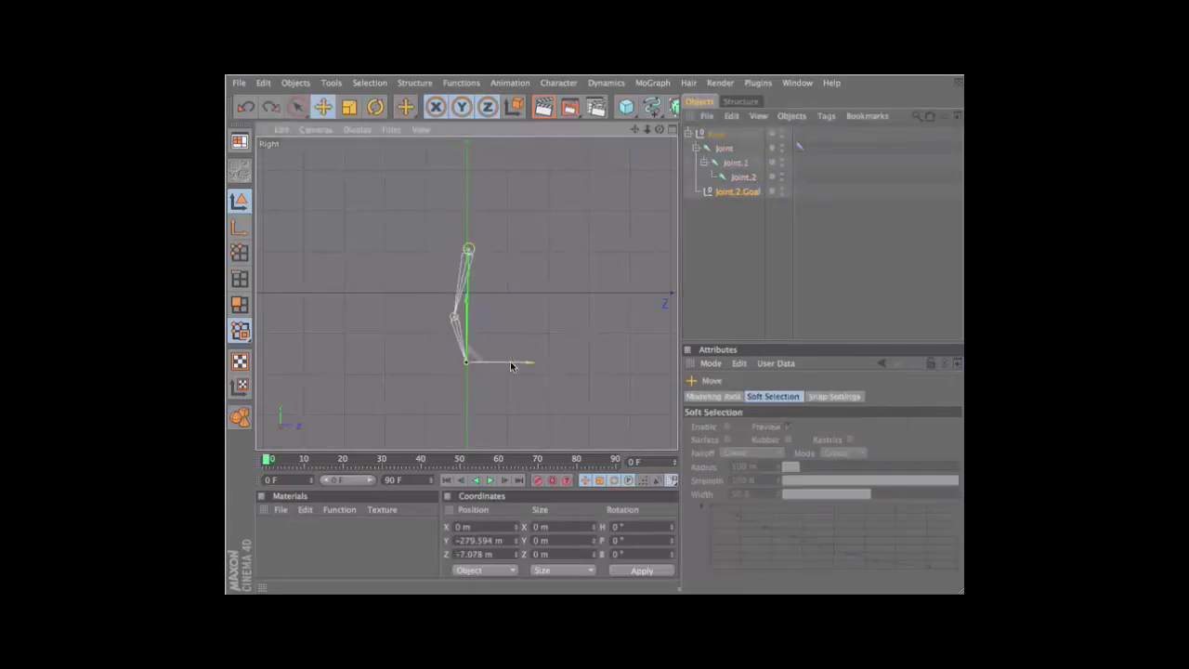
{"action": "key", "text": "F1"}
{"action": "key", "text": "F4"}
{"action": "left_click", "coordinate": [557, 247]}
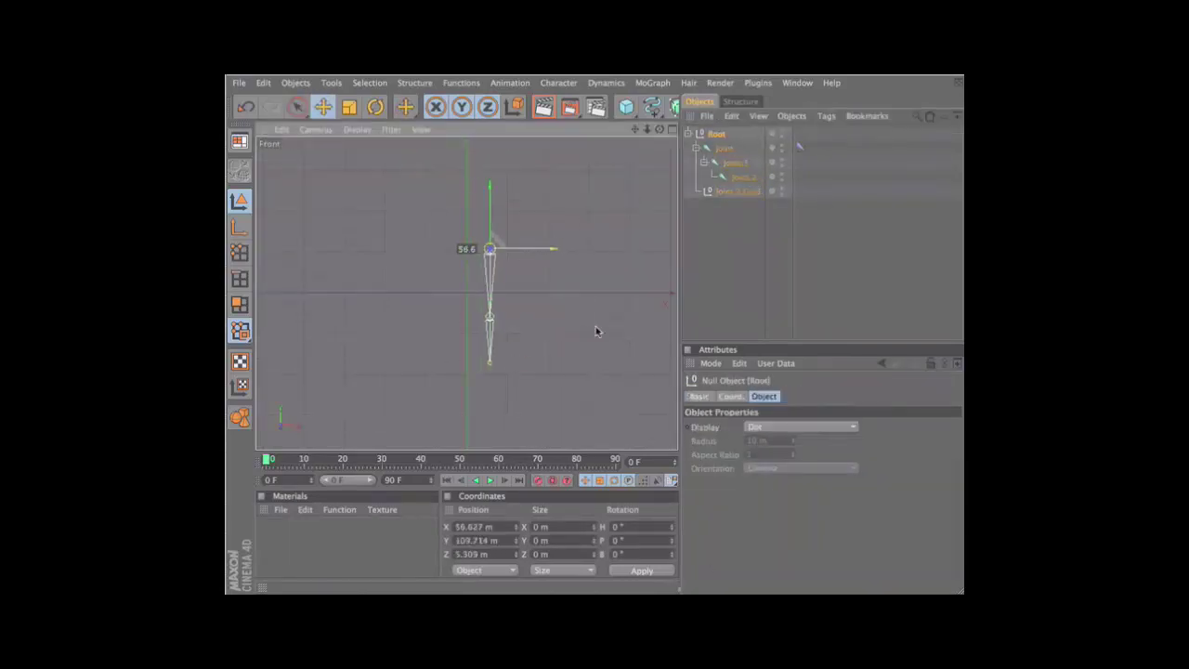
{"action": "left_click", "coordinate": [749, 191]}
{"action": "left_click_drag", "start_coordinate": [546, 363], "coordinate": [562, 363]}
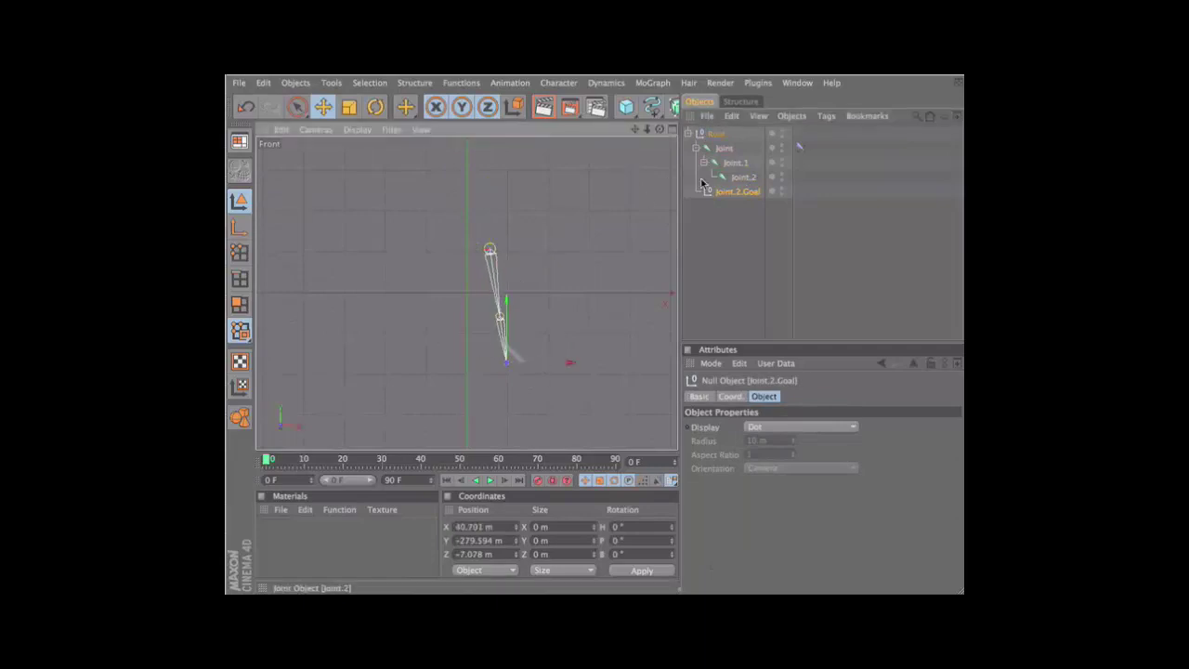
Rename the rig's Root null to Left
{"action": "left_click", "coordinate": [713, 134]}
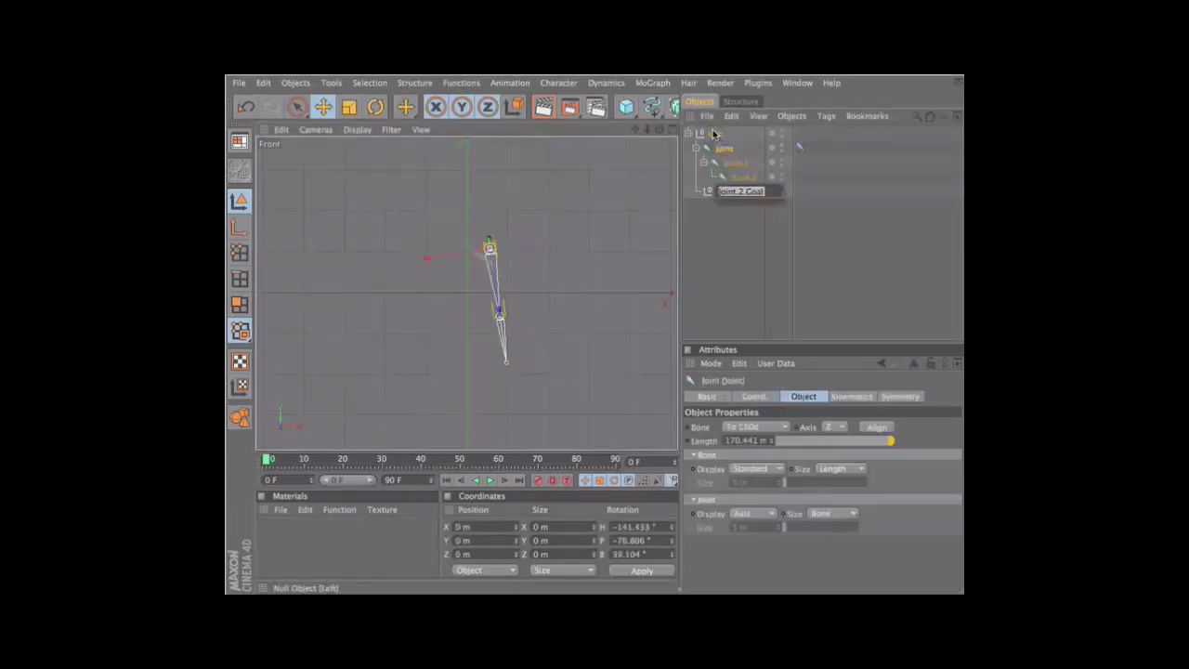
{"action": "type", "text": "Left_Go"}
{"action": "left_click", "coordinate": [713, 134]}
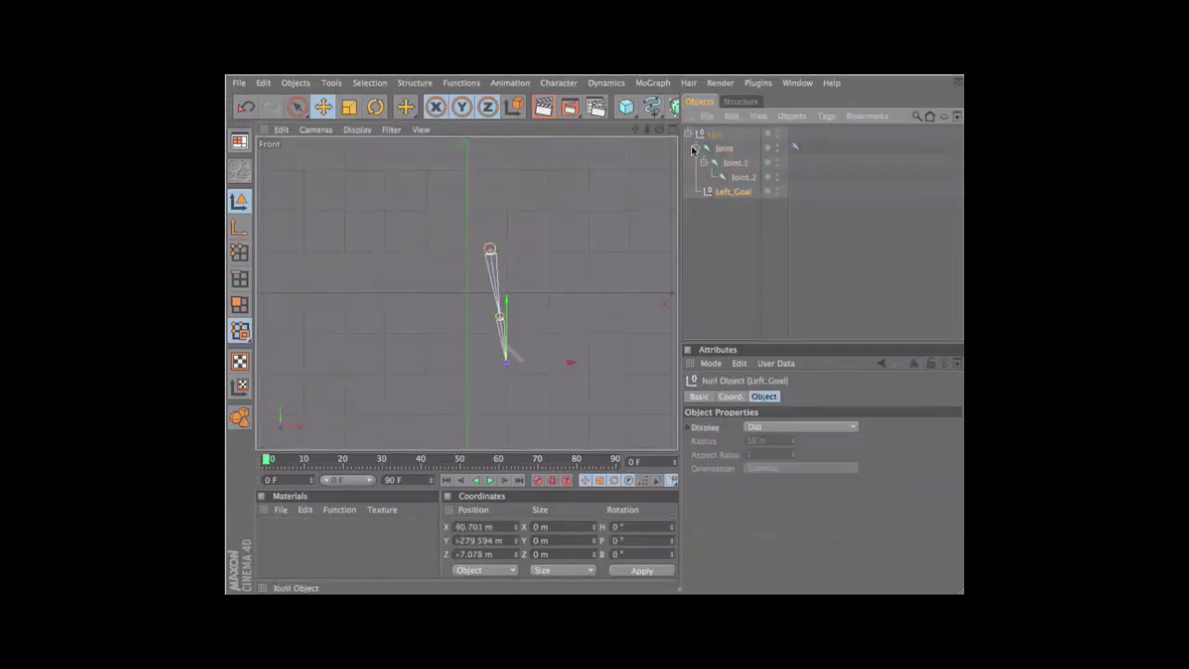
Set up the Mirror Tool with World YZ plane, World origin, weights off, and Left replaced by Right
{"action": "left_click", "coordinate": [562, 83]}
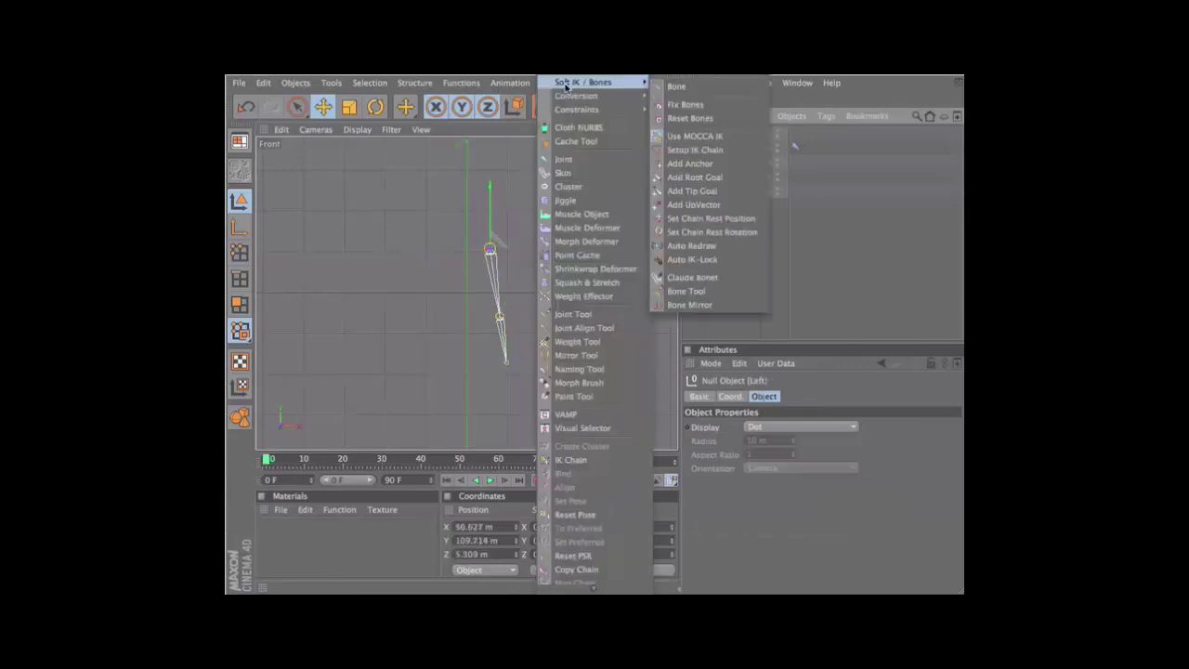
{"action": "left_click", "coordinate": [561, 357]}
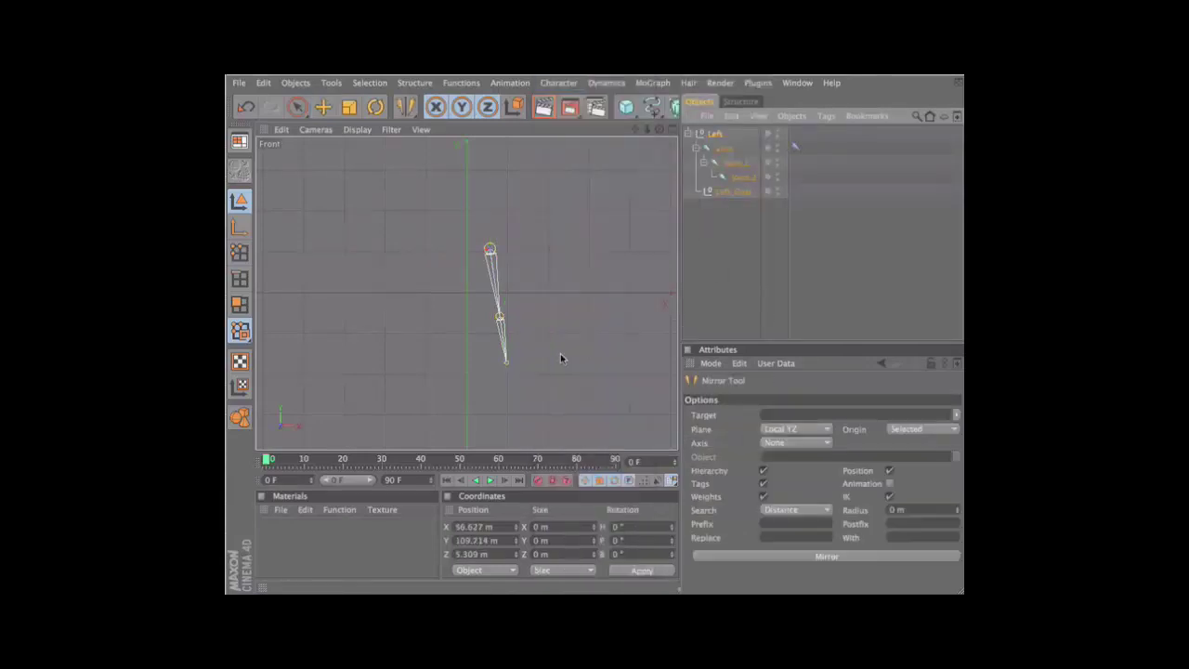
{"action": "left_click", "coordinate": [818, 428]}
{"action": "left_click", "coordinate": [792, 511]}
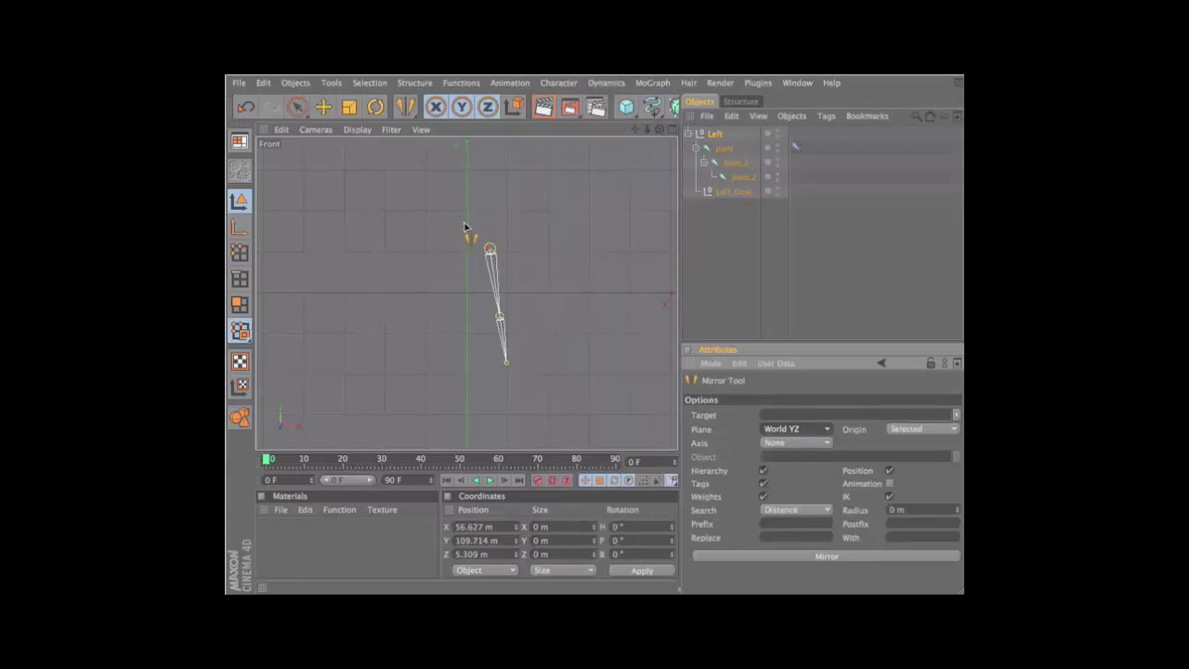
{"action": "left_click", "coordinate": [920, 428]}
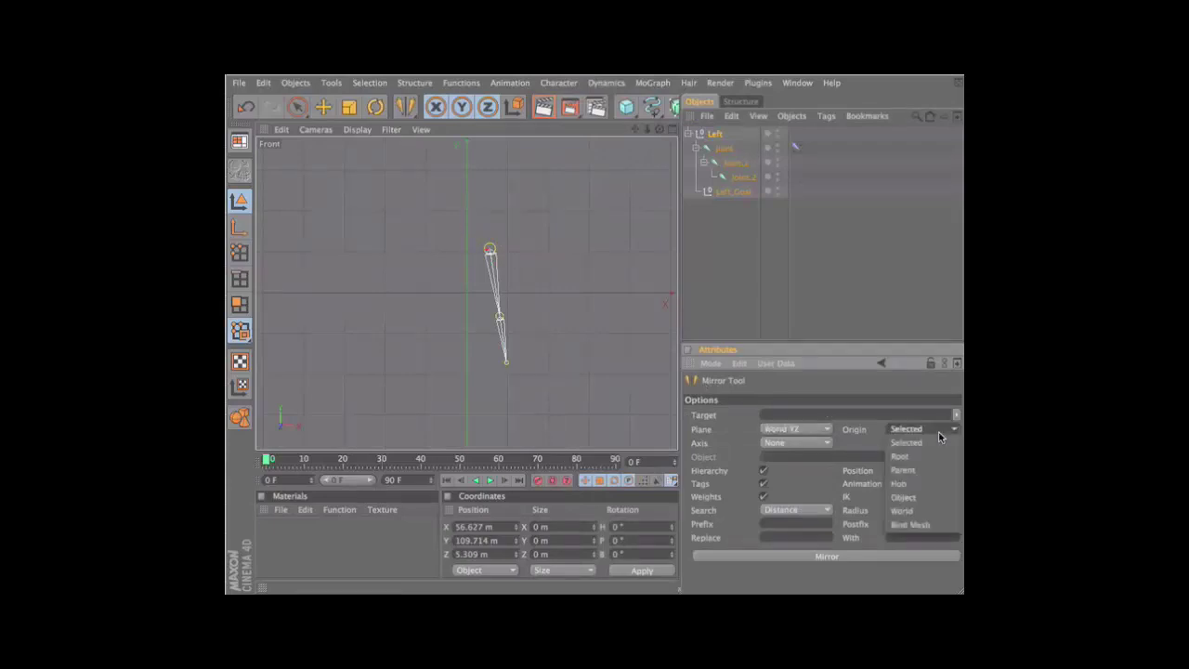
{"action": "left_click", "coordinate": [903, 510]}
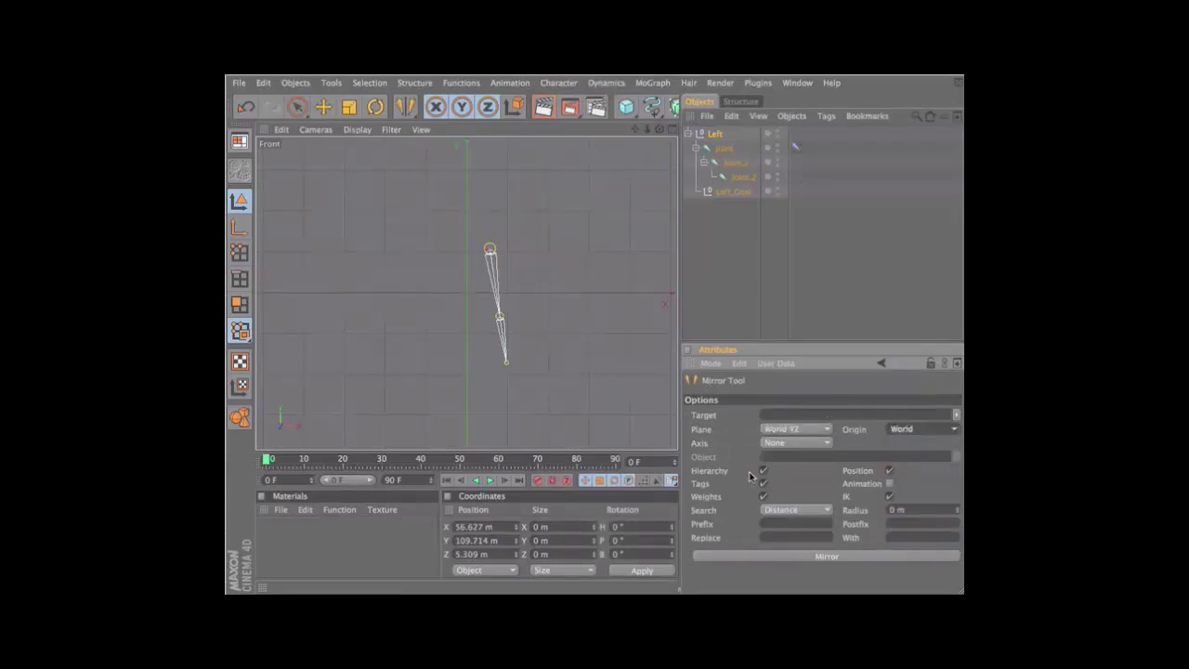
{"action": "left_click", "coordinate": [763, 496]}
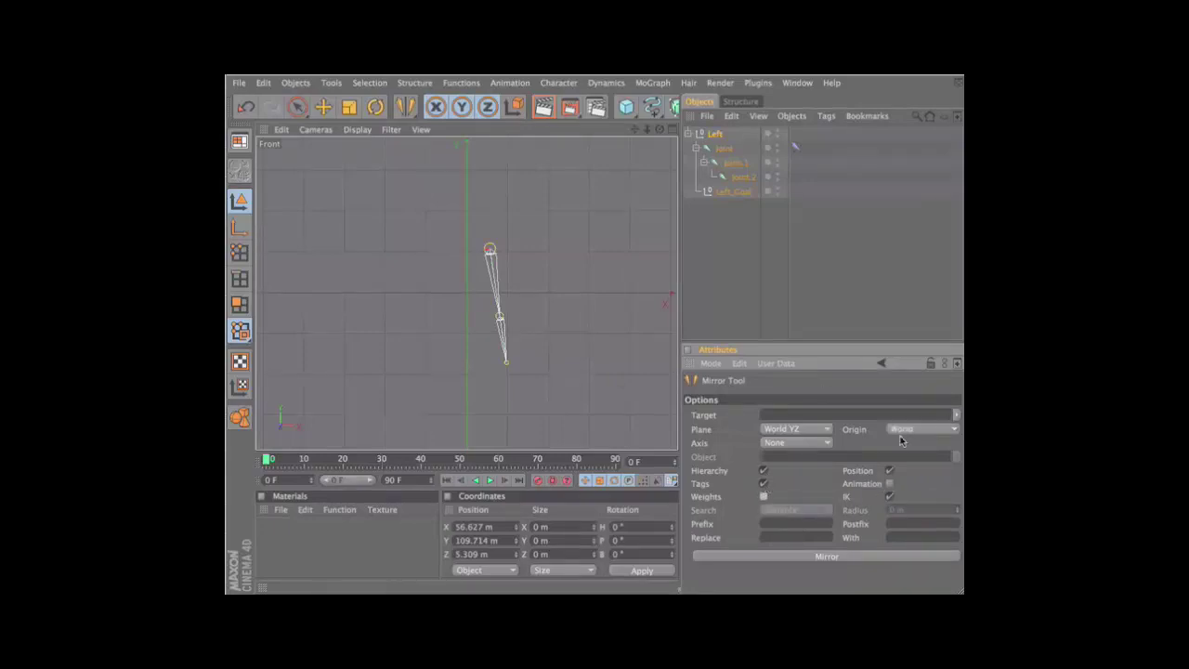
{"action": "left_click", "coordinate": [847, 500]}
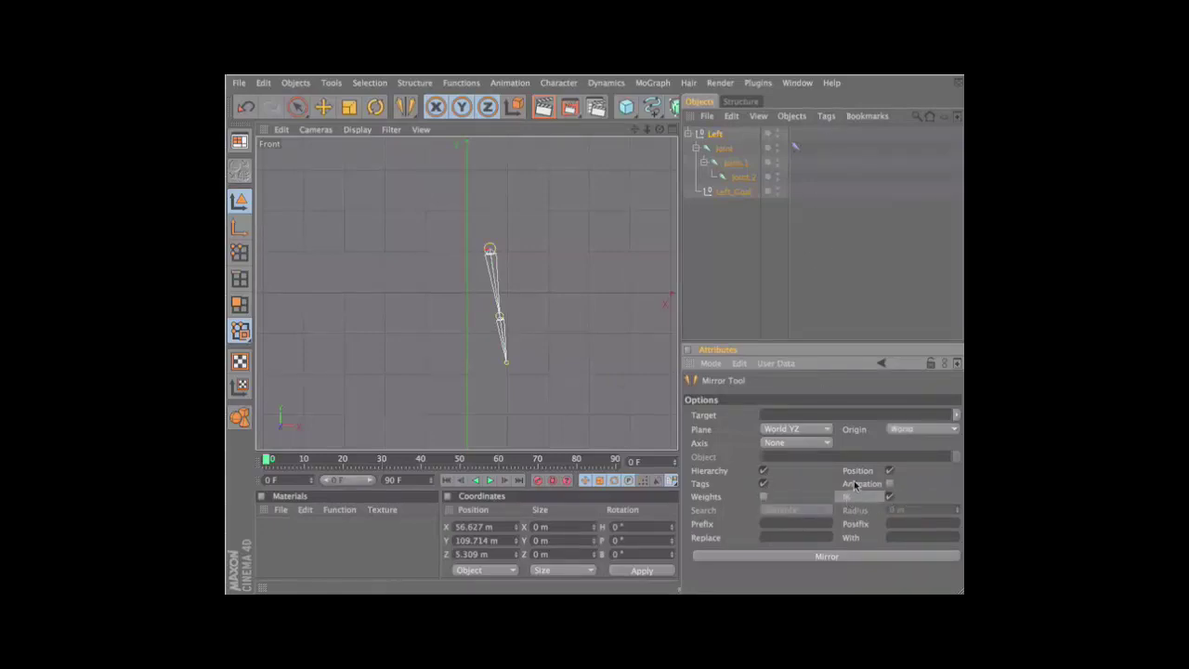
{"action": "left_click", "coordinate": [721, 473]}
Mirror the Left leg rig into a correctly named Right rig
{"action": "left_click", "coordinate": [804, 557]}
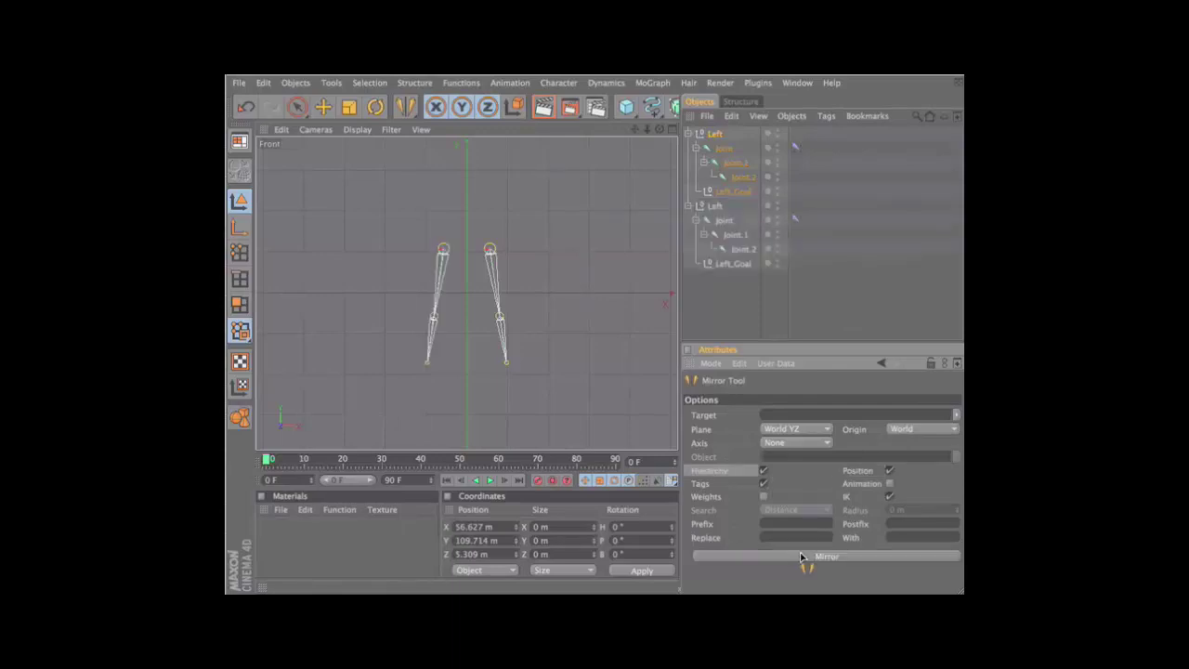
{"action": "key", "text": "ctrl+z"}
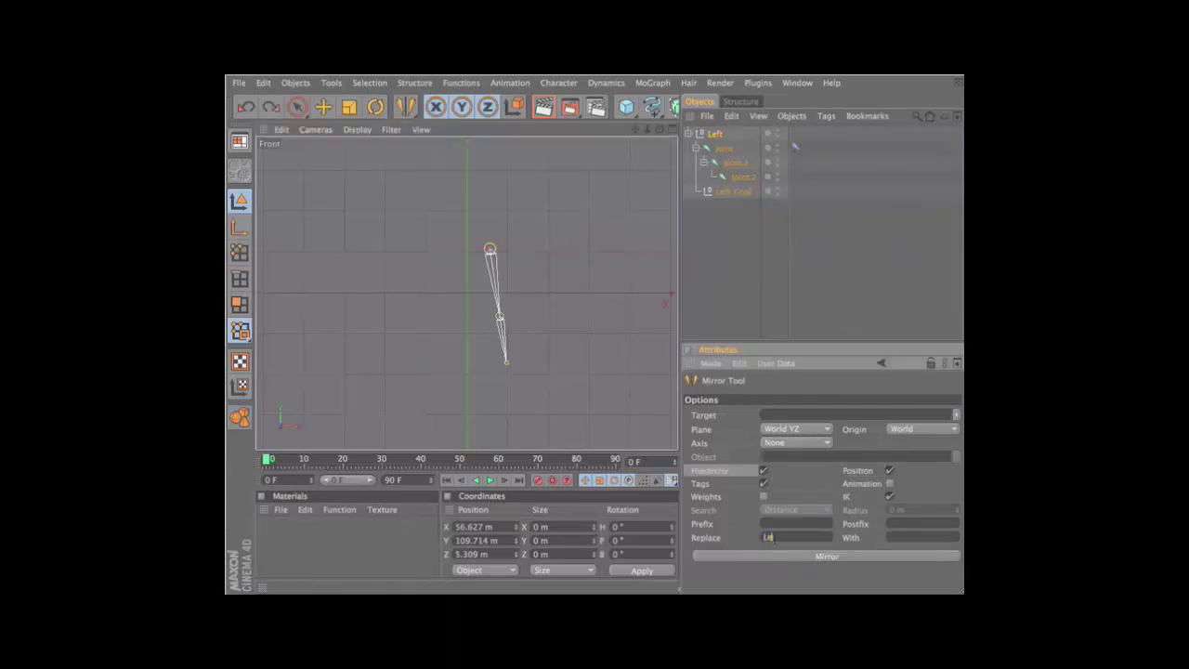
{"action": "type", "text": "Right"}
{"action": "left_click", "coordinate": [769, 557]}
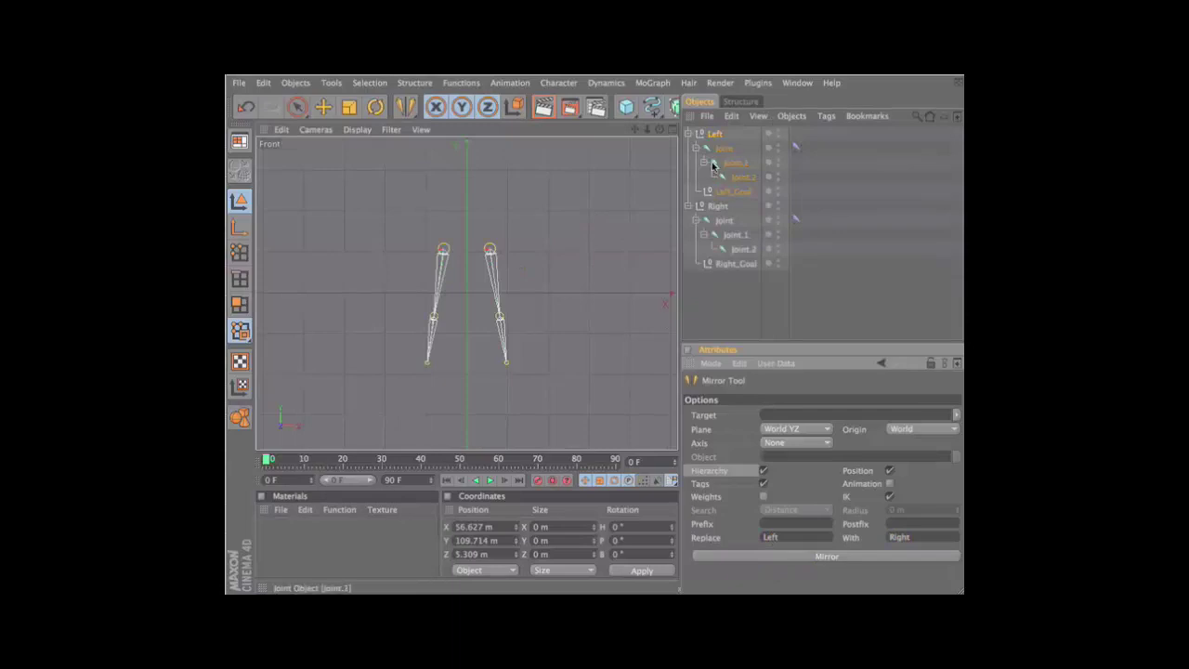
Move Left_Goal and Right_Goal out to the top level and collapse both leg rigs
{"action": "left_click", "coordinate": [736, 264], "text": "ctrl"}
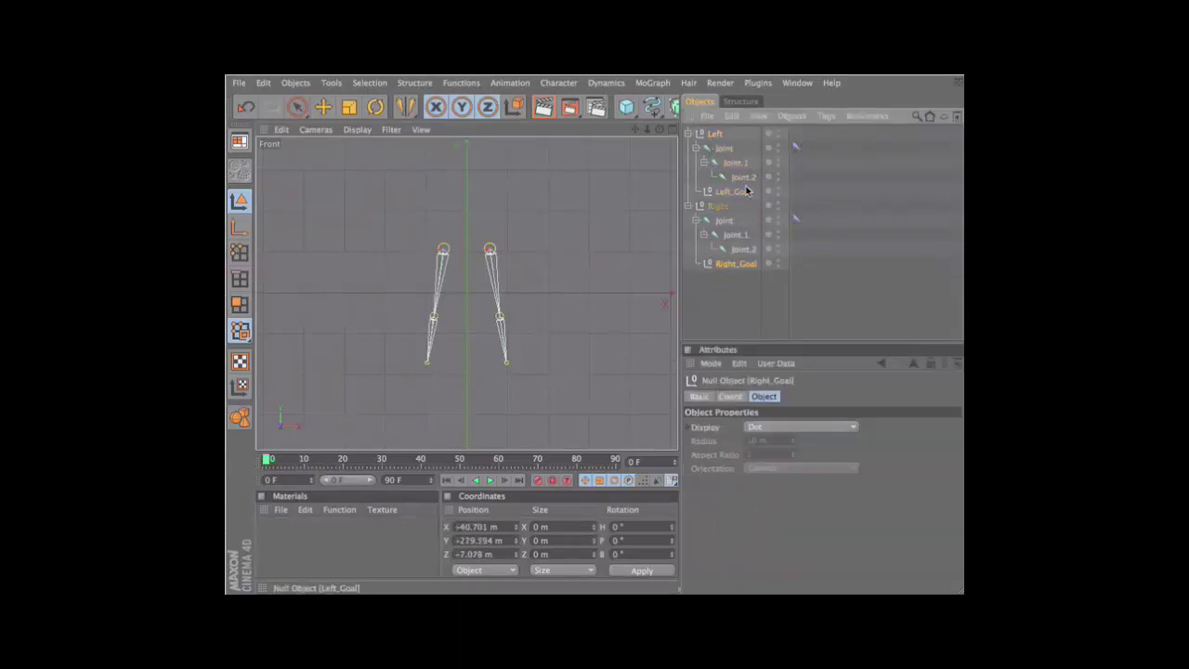
{"action": "left_click_drag", "start_coordinate": [715, 144], "coordinate": [712, 133]}
{"action": "left_click", "coordinate": [688, 162]}
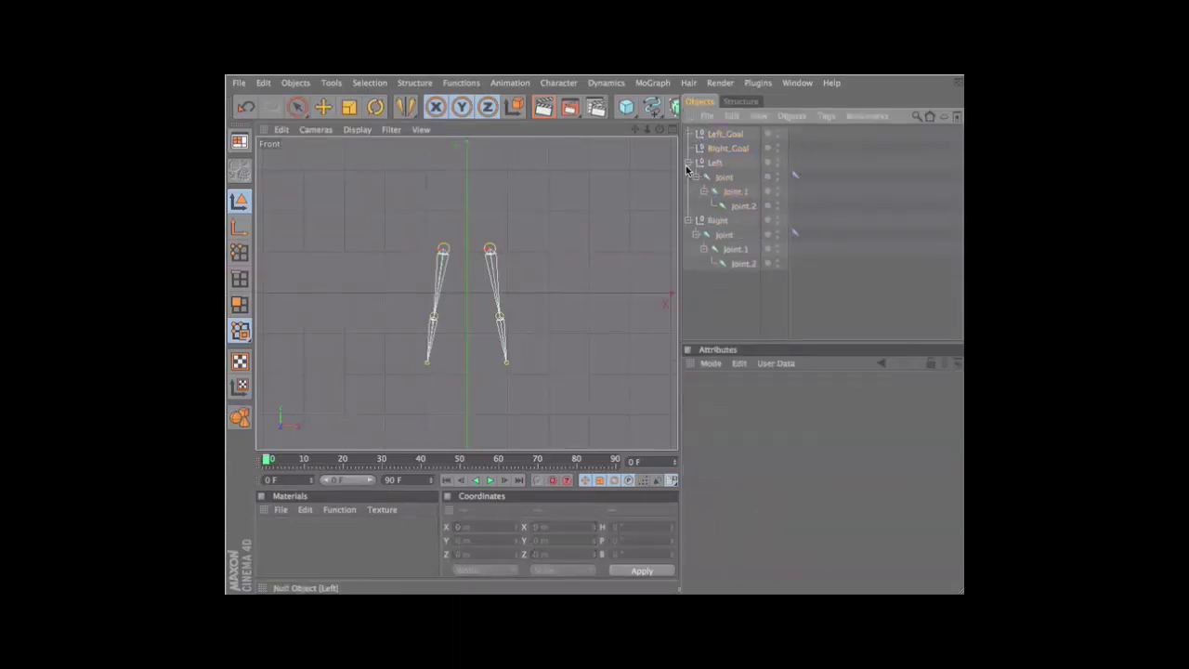
{"action": "left_click", "coordinate": [688, 177]}
{"action": "left_click", "coordinate": [714, 163]}
{"action": "left_click", "coordinate": [717, 177], "text": "ctrl"}
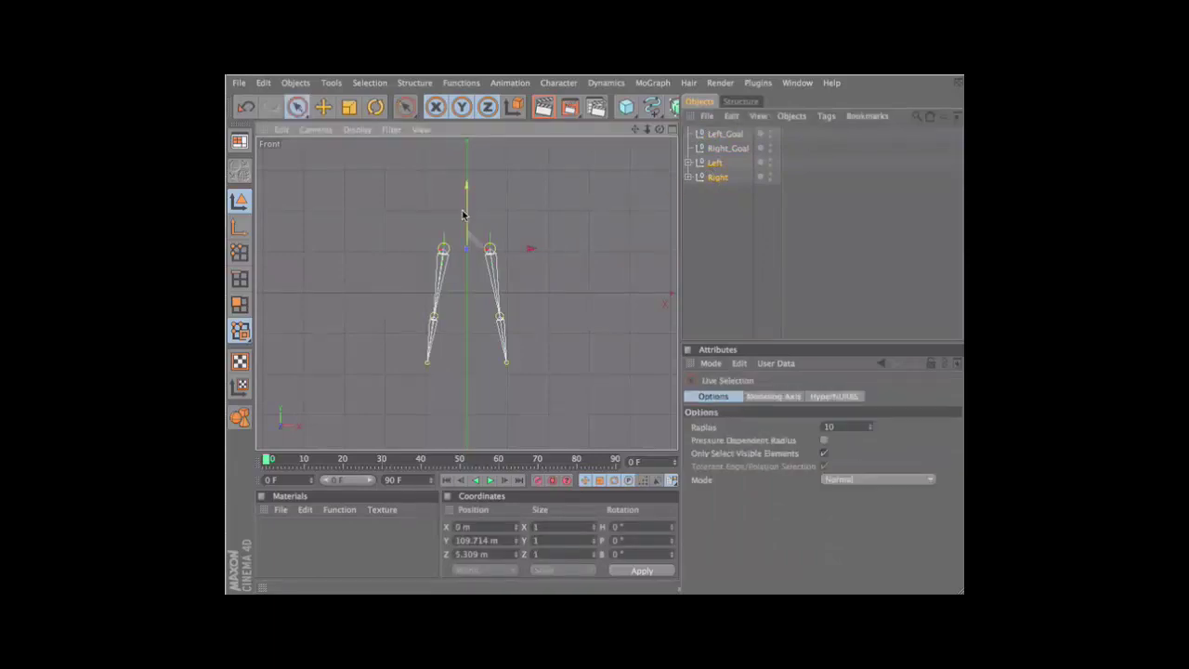
Select Left_Goal and orbit the perspective view to a new angle
{"action": "key", "text": "F1"}
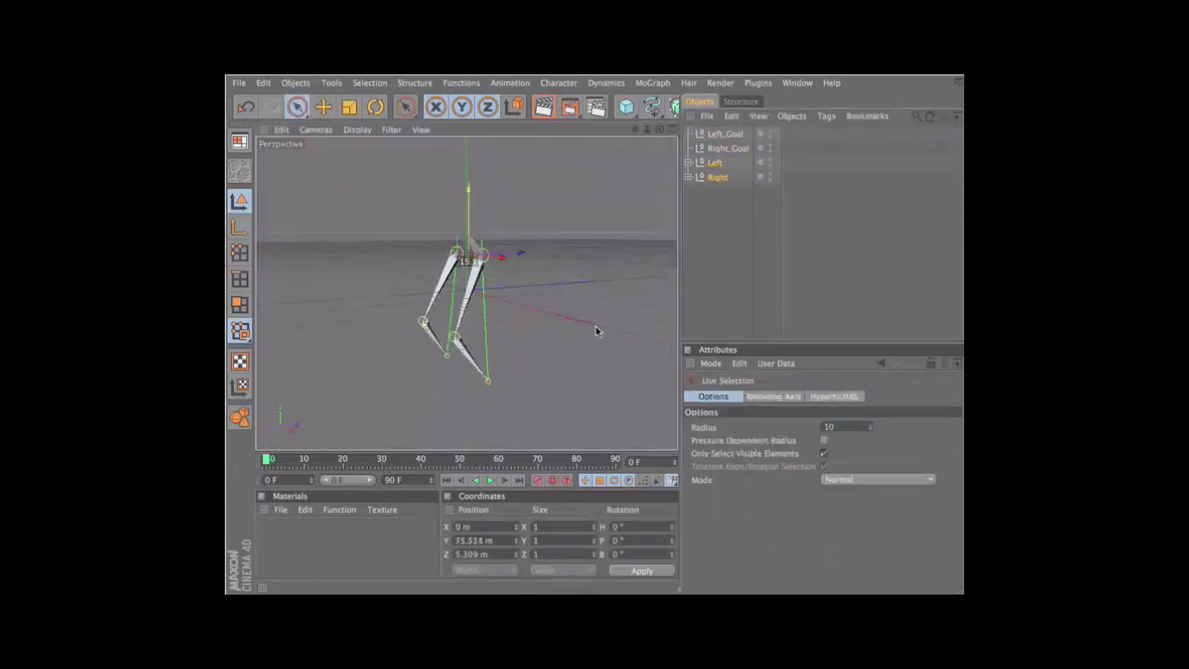
{"action": "left_click", "coordinate": [725, 133]}
{"action": "left_click_drag", "start_coordinate": [553, 187], "coordinate": [597, 332], "text": "alt"}
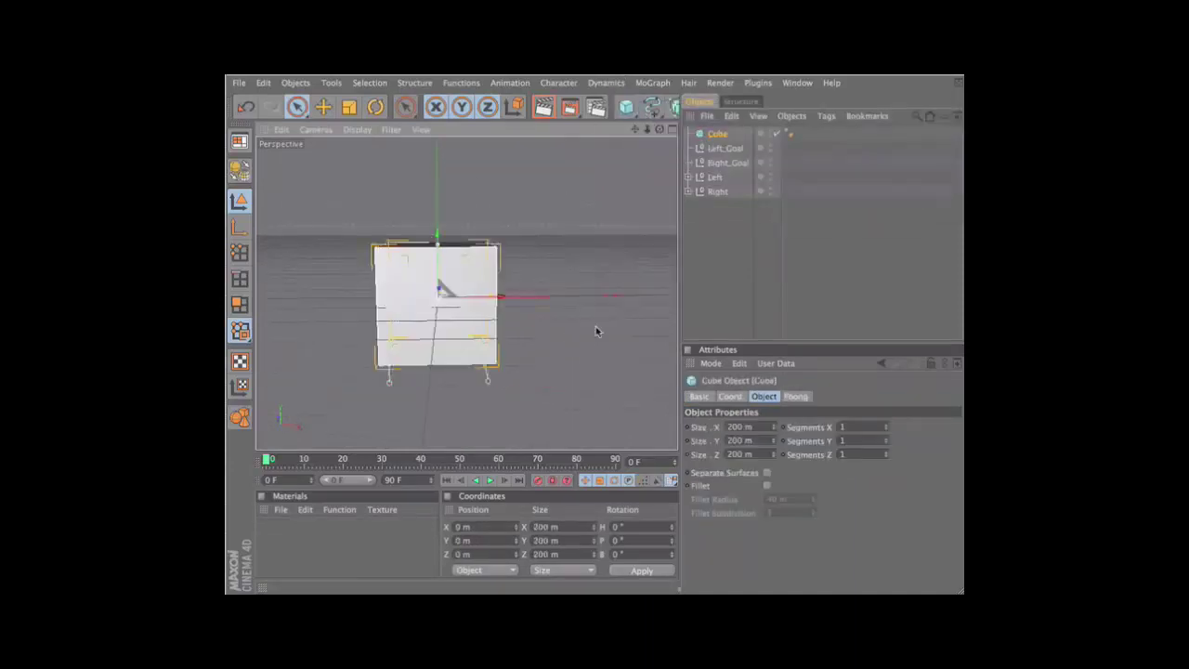
Shape the cube flat in the Top view and move the Left_Goal foot onto the board
{"action": "key", "text": "F3"}
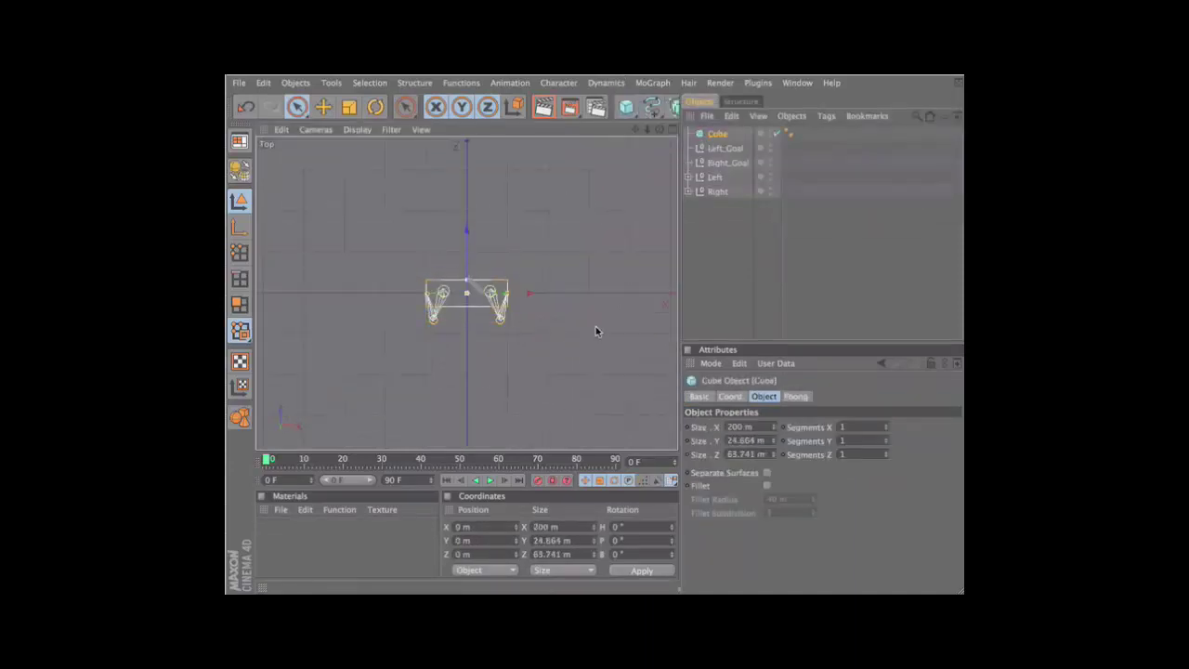
{"action": "key", "text": "F1"}
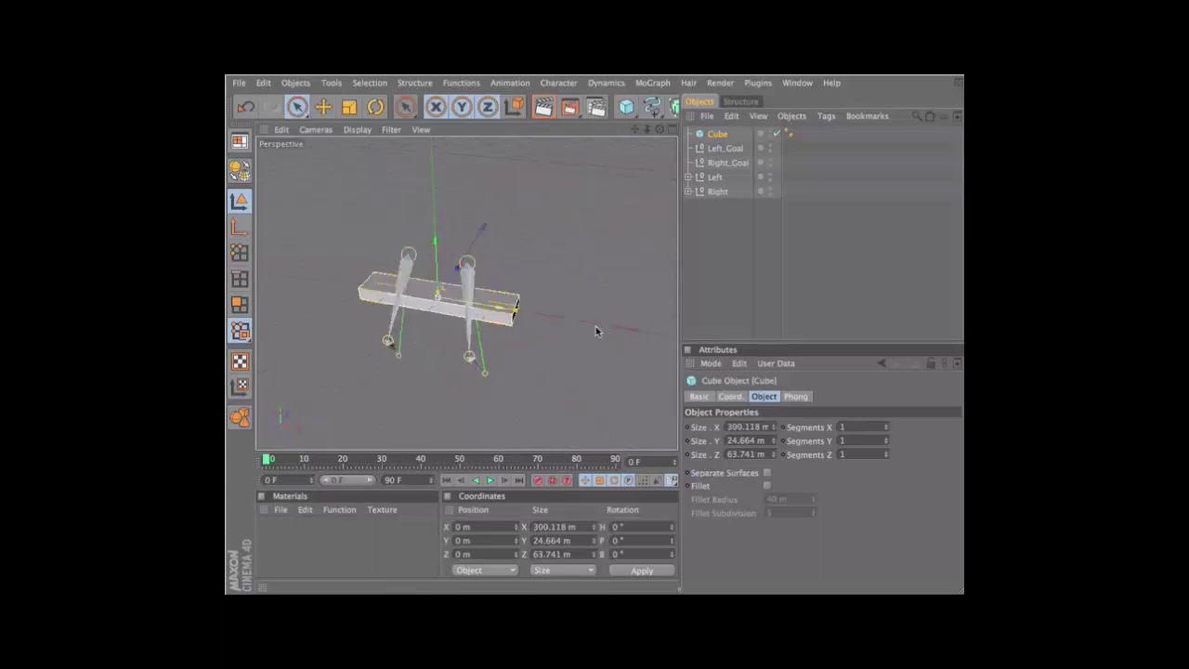
{"action": "left_click", "coordinate": [488, 385]}
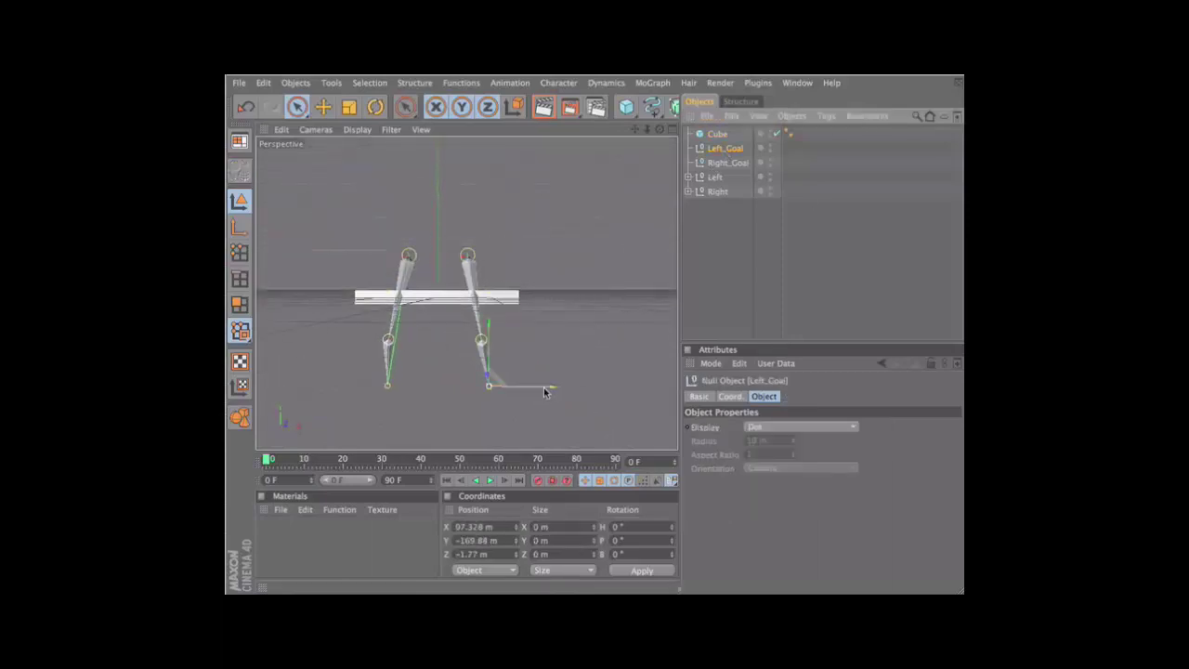
{"action": "left_click_drag", "start_coordinate": [545, 388], "coordinate": [524, 387]}
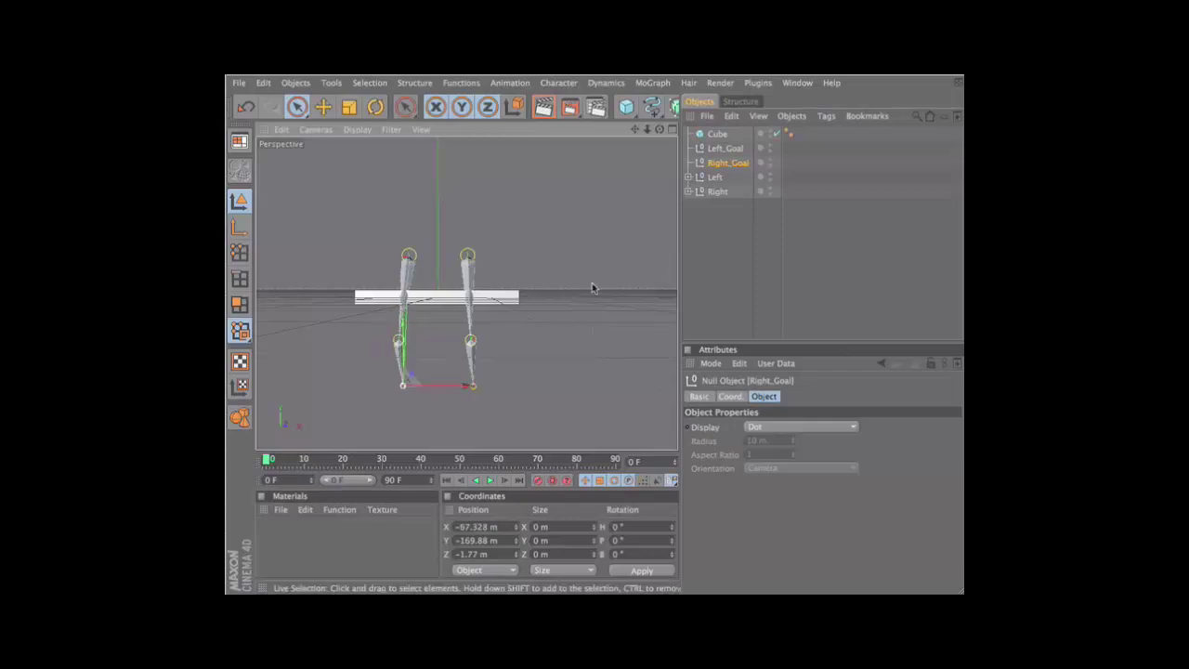
Lower the 300.118 × 24.664 × 63.741 m board beneath both feet in the Front view
{"action": "left_click", "coordinate": [493, 284]}
{"action": "key", "text": "F4"}
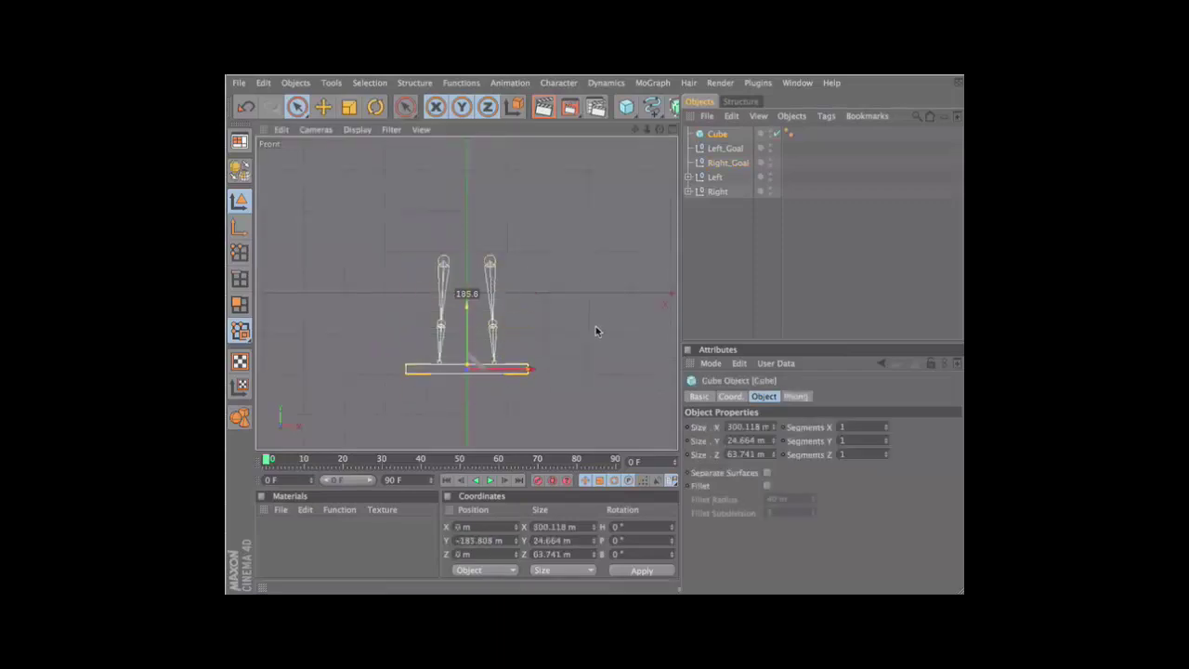
{"action": "key", "text": "F1"}
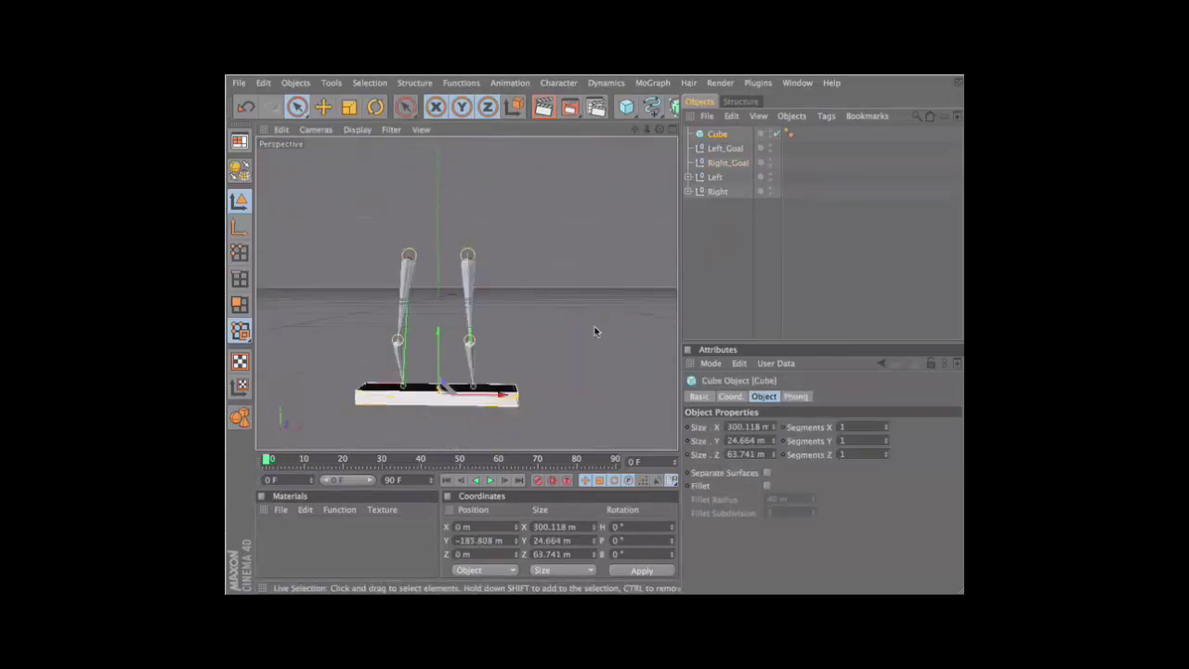
Add a +Z-oriented cylinder with 30 m radius and move it below the board to Y −228.277 m
{"action": "left_click_drag", "start_coordinate": [627, 106], "coordinate": [878, 119]}
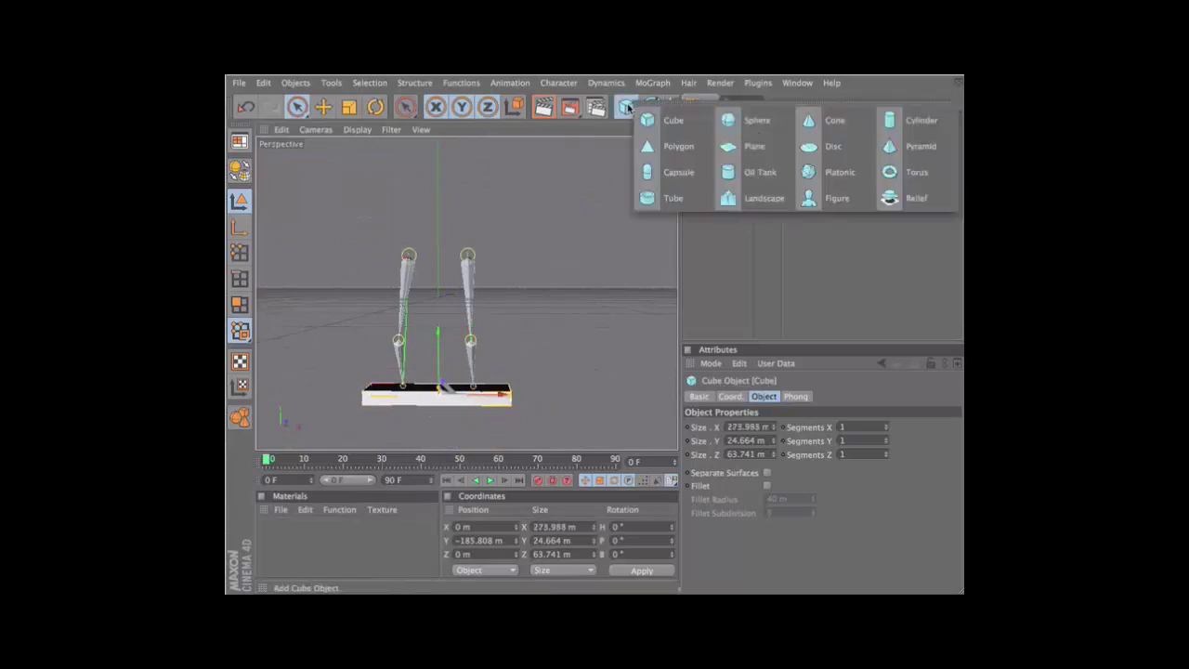
{"action": "left_click", "coordinate": [794, 482]}
{"action": "left_click", "coordinate": [785, 563]}
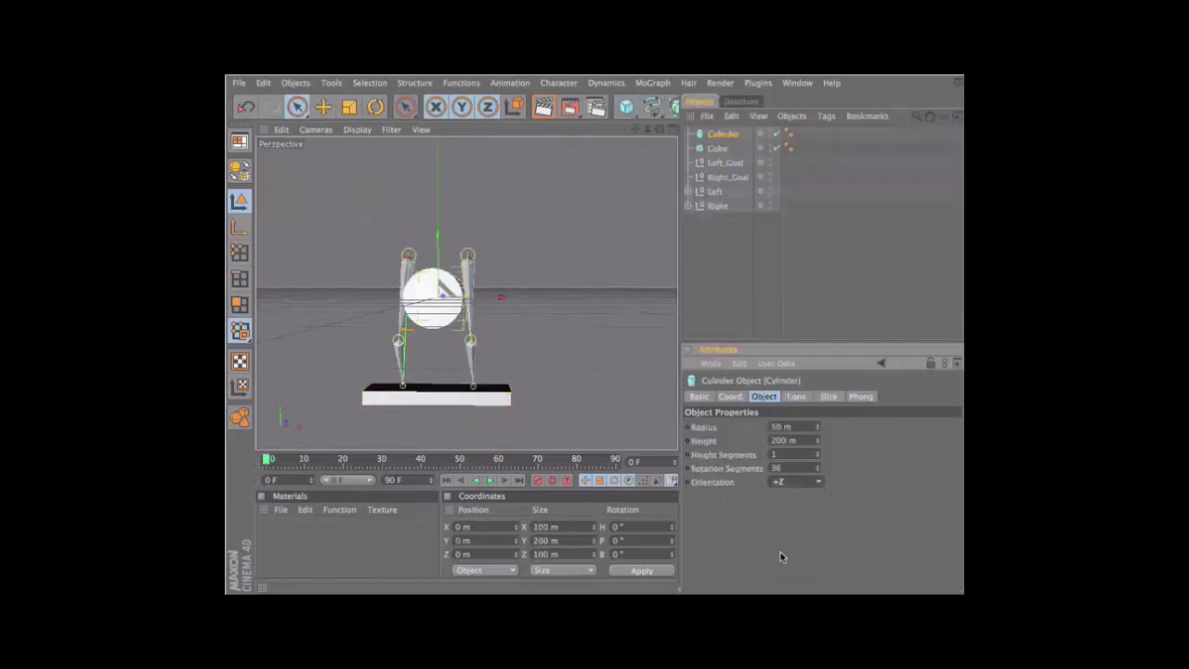
{"action": "left_click_drag", "start_coordinate": [417, 271], "coordinate": [456, 274], "text": "alt"}
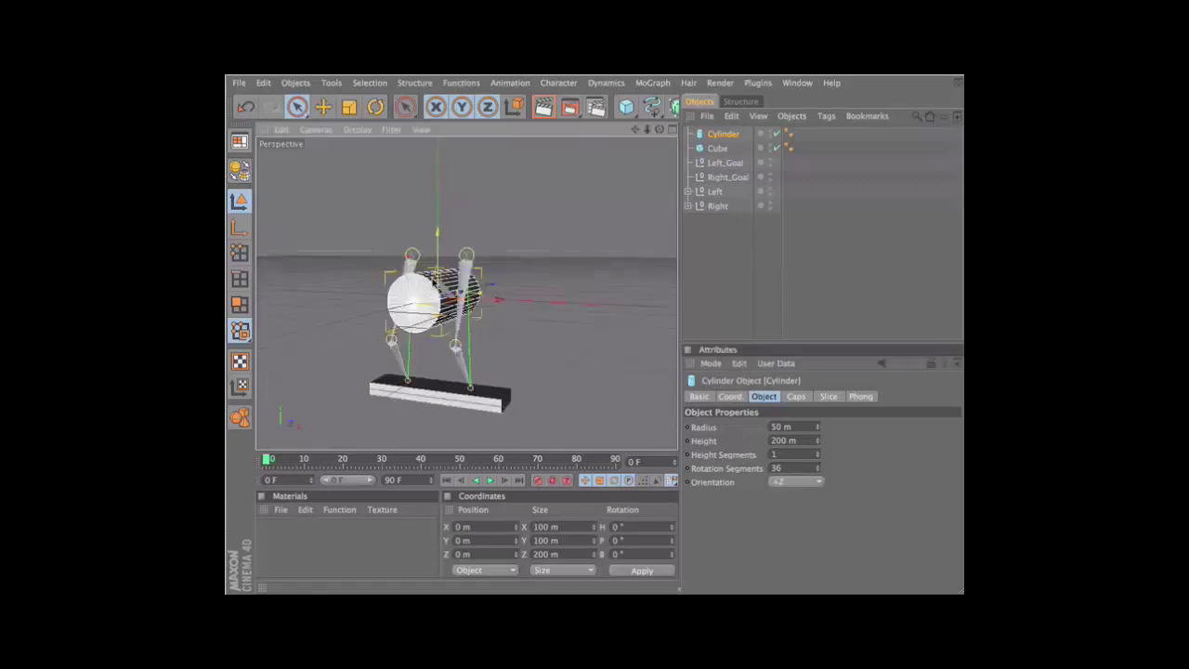
{"action": "left_click", "coordinate": [804, 426]}
{"action": "key", "text": "Return"}
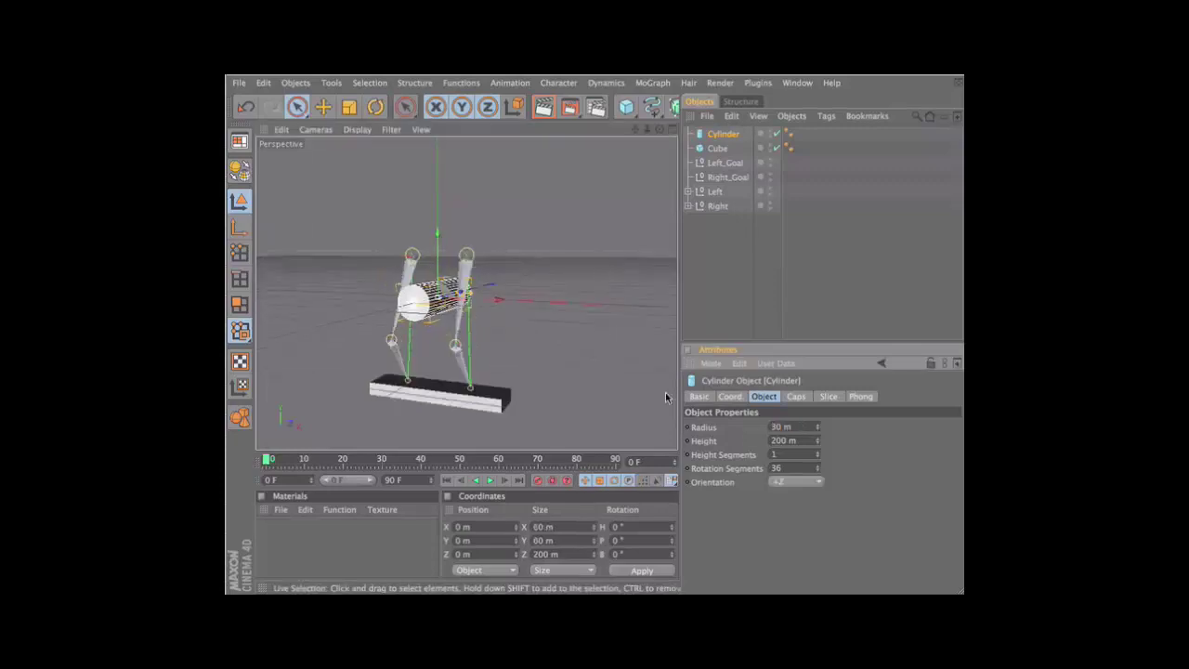
{"action": "key", "text": "F4"}
{"action": "left_click_drag", "start_coordinate": [466, 186], "coordinate": [595, 326]}
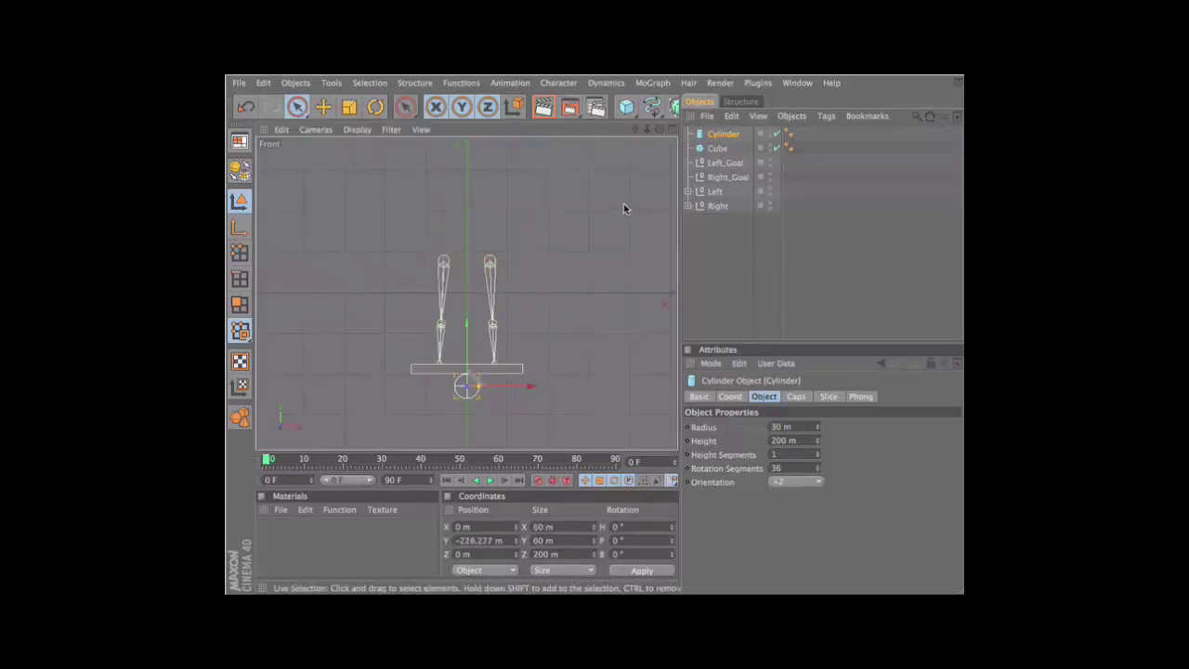
Group the Cylinder with Alt+G, nest the Cube in a new null, and place both under the top null
{"action": "left_click", "coordinate": [550, 259]}
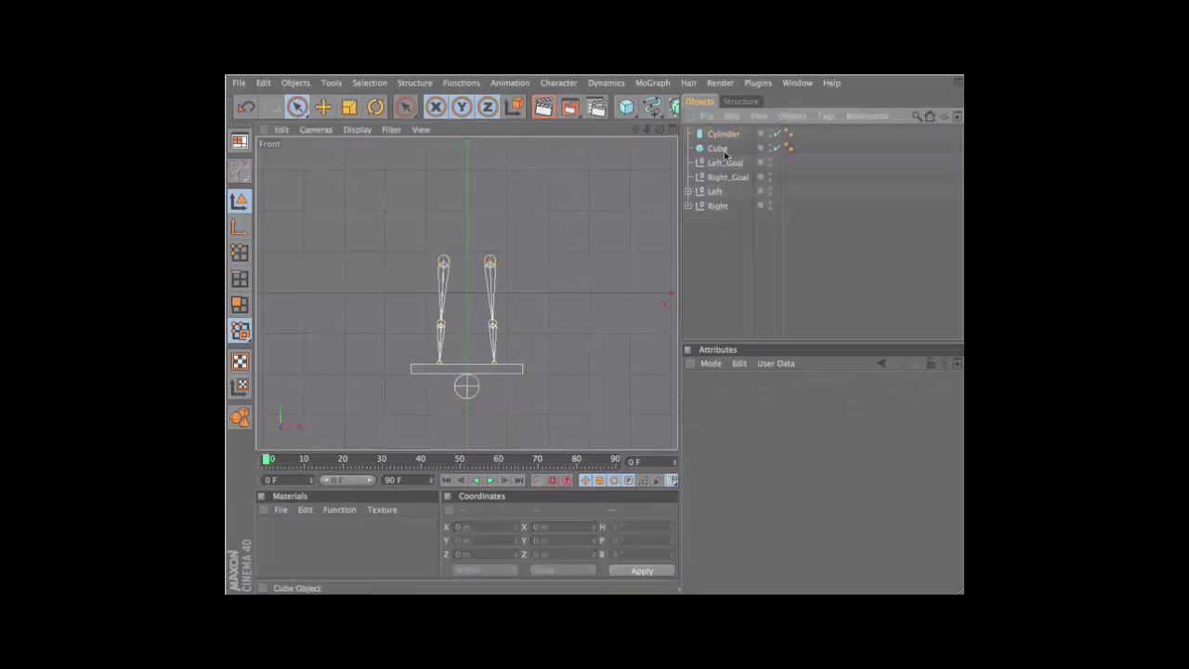
{"action": "scroll", "coordinate": [632, 110], "scroll_direction": "down", "scroll_amount": 2}
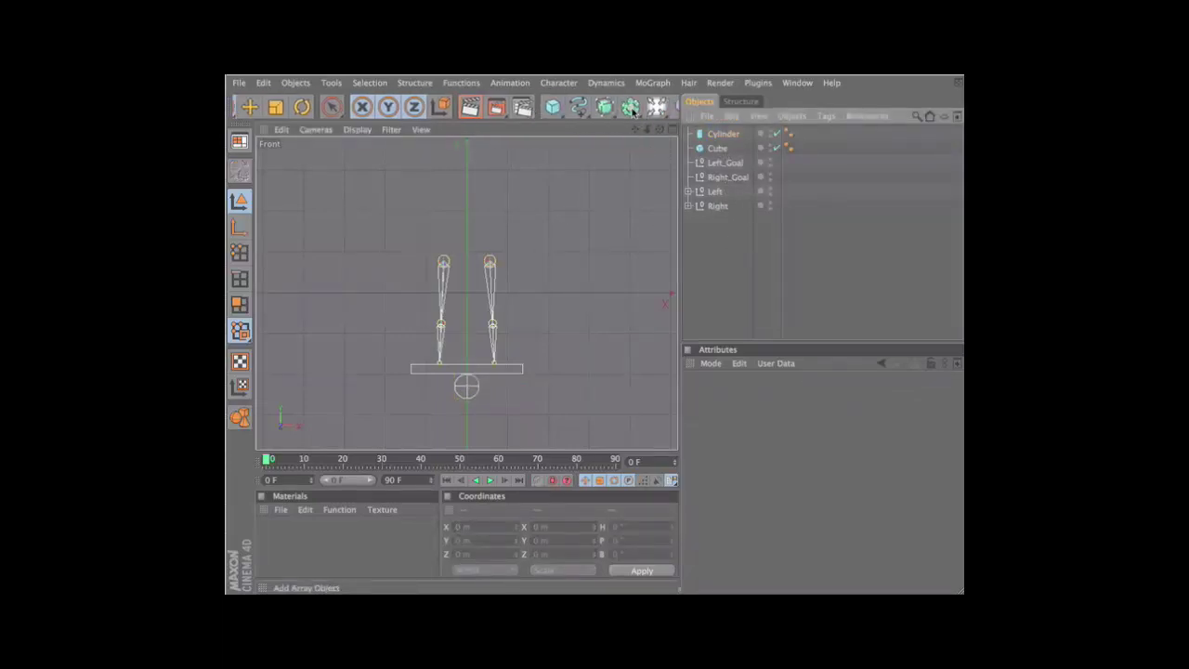
{"action": "left_click_drag", "start_coordinate": [633, 107], "coordinate": [491, 170]}
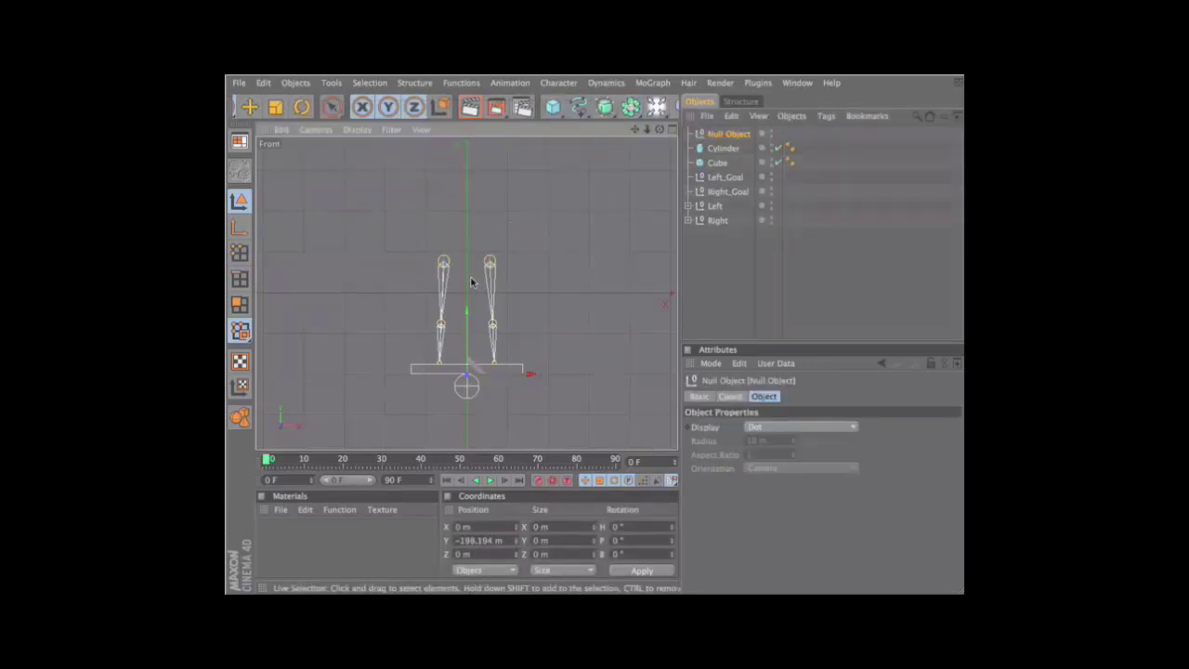
{"action": "left_click", "coordinate": [722, 148]}
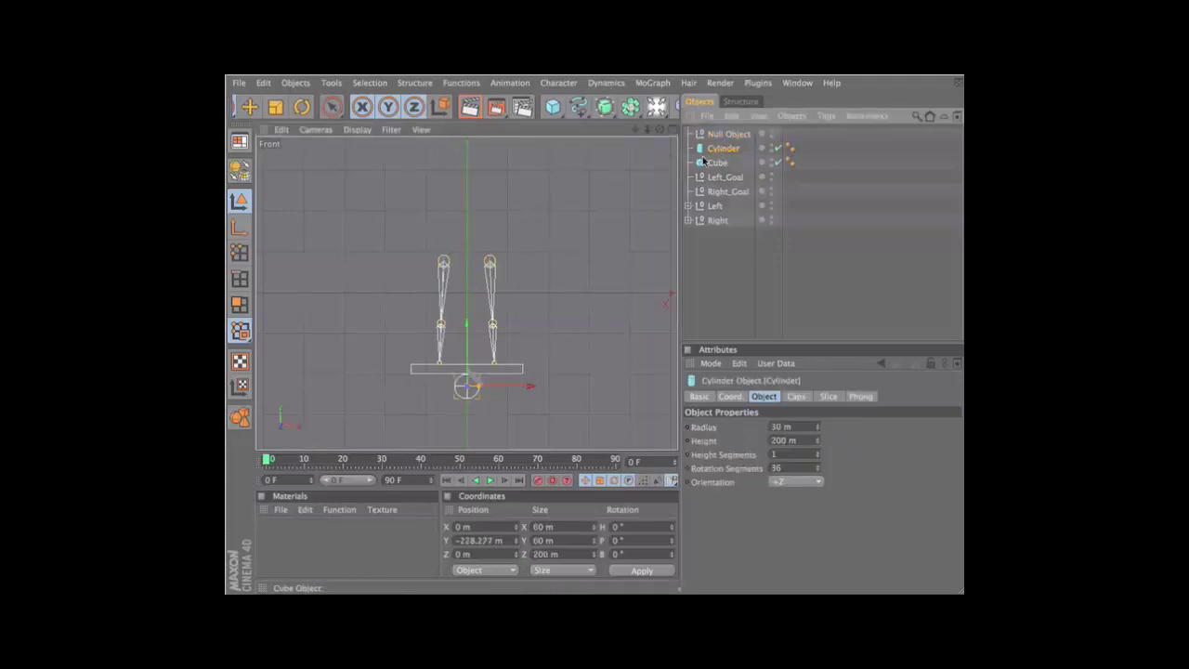
{"action": "key", "text": "alt+g"}
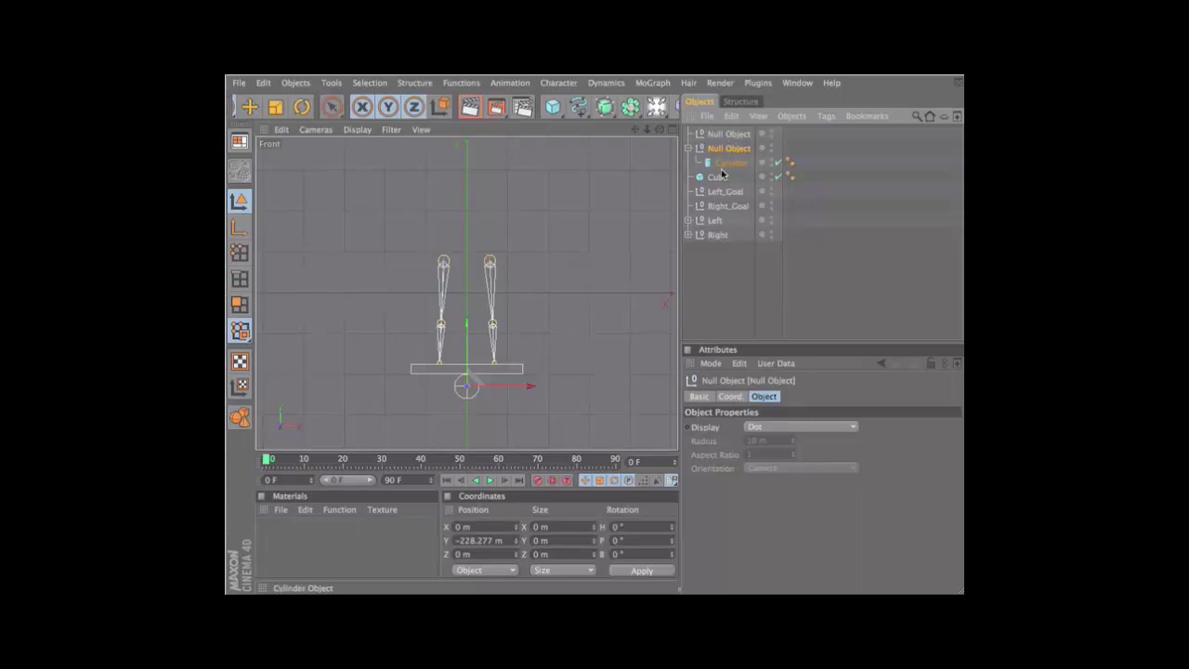
{"action": "left_click_drag", "start_coordinate": [722, 174], "coordinate": [734, 186]}
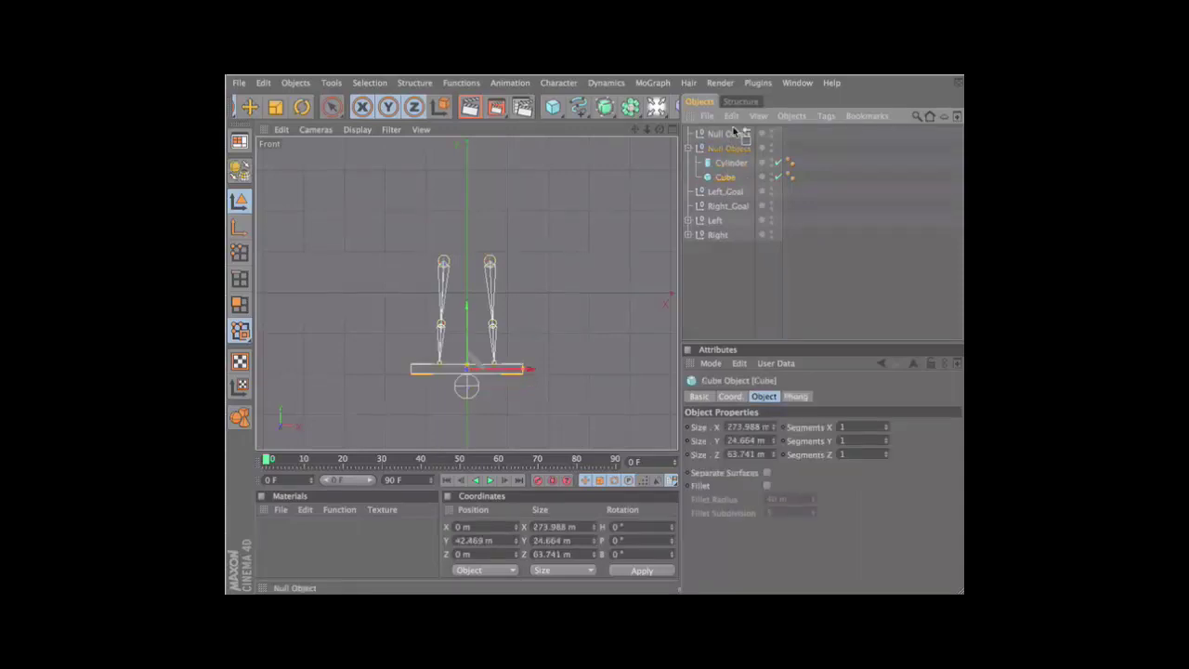
{"action": "mouse_move", "coordinate": [736, 163]}
{"action": "left_mouse_down"}
{"action": "mouse_move", "coordinate": [728, 184]}
{"action": "mouse_move", "coordinate": [739, 163]}
{"action": "left_mouse_up"}
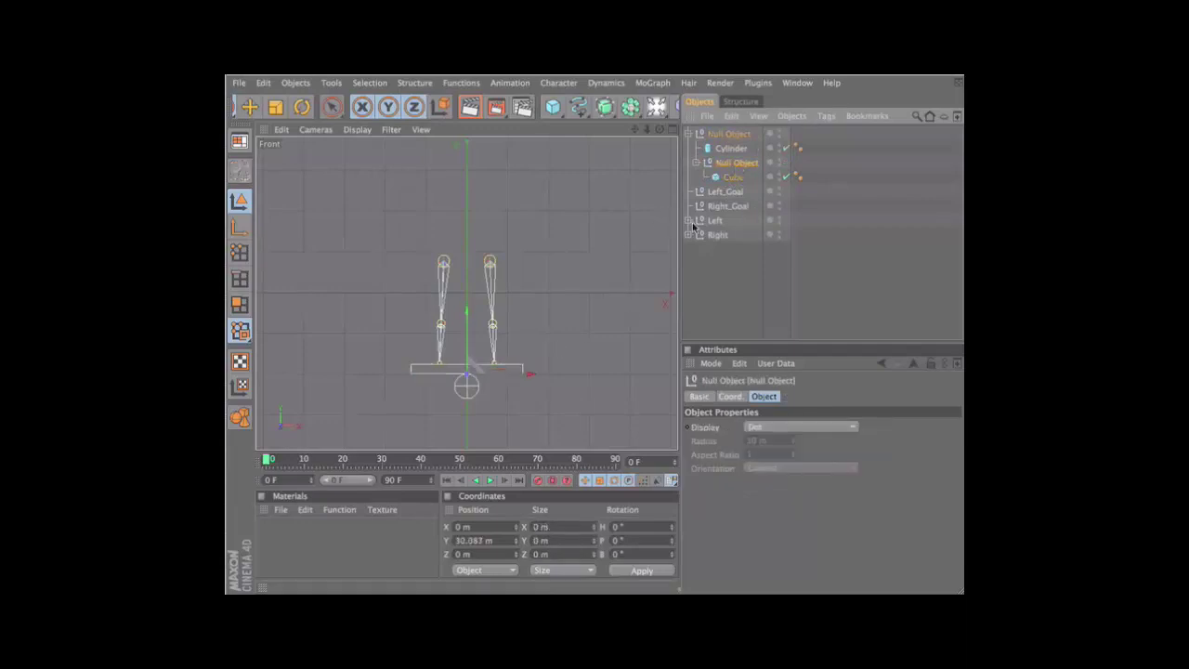
Select both foot goals and test-rotate the board, then undo the tilt
{"action": "left_click", "coordinate": [728, 194]}
{"action": "left_click", "coordinate": [729, 206], "text": "shift"}
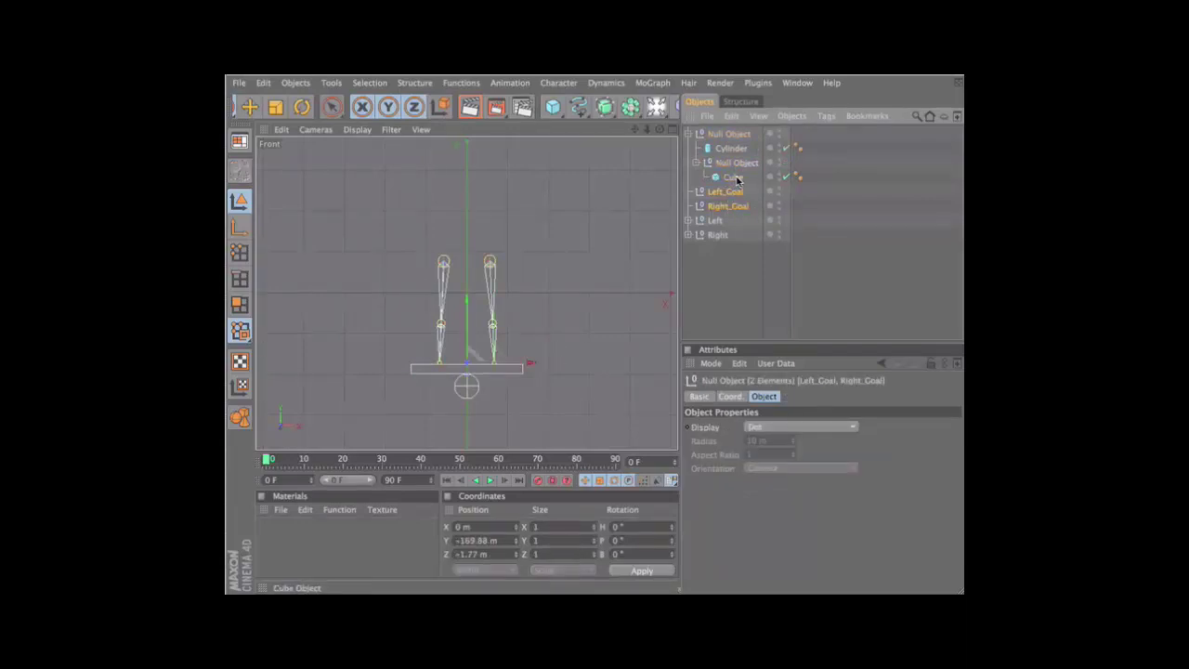
{"action": "left_click", "coordinate": [733, 176]}
{"action": "key", "text": "r"}
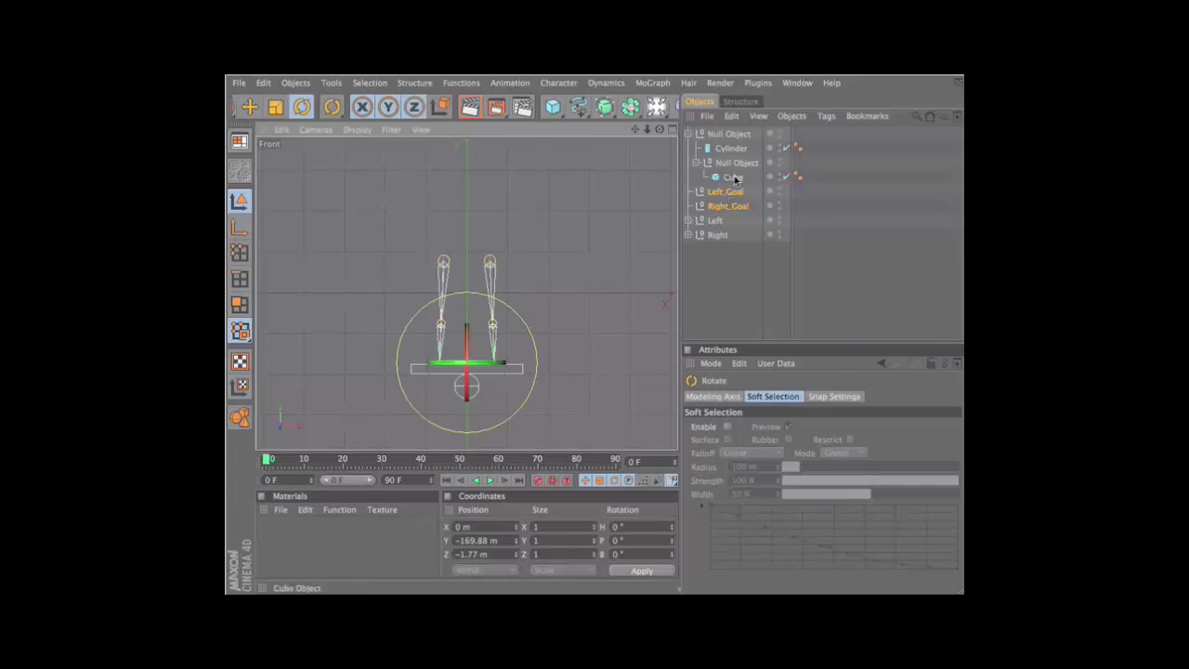
{"action": "mouse_move", "coordinate": [563, 349]}
{"action": "left_mouse_down"}
{"action": "mouse_move", "coordinate": [567, 325]}
{"action": "mouse_move", "coordinate": [526, 336]}
{"action": "left_mouse_up"}
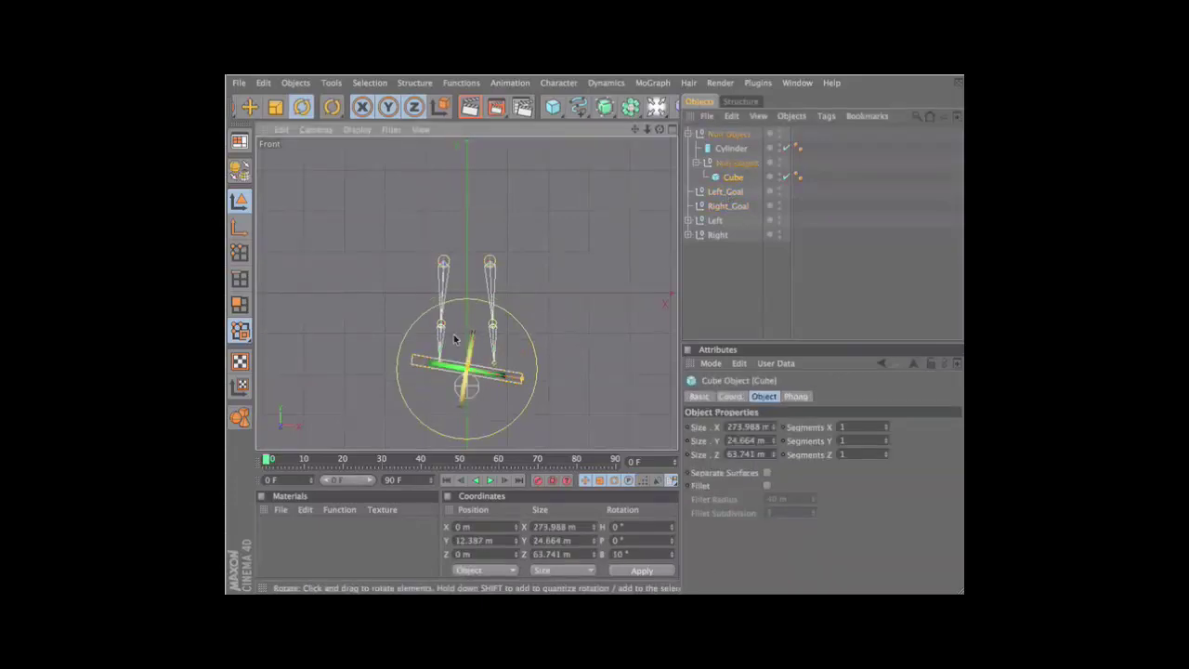
{"action": "key", "text": "ctrl+z"}
{"action": "key", "text": "ctrl+z"}
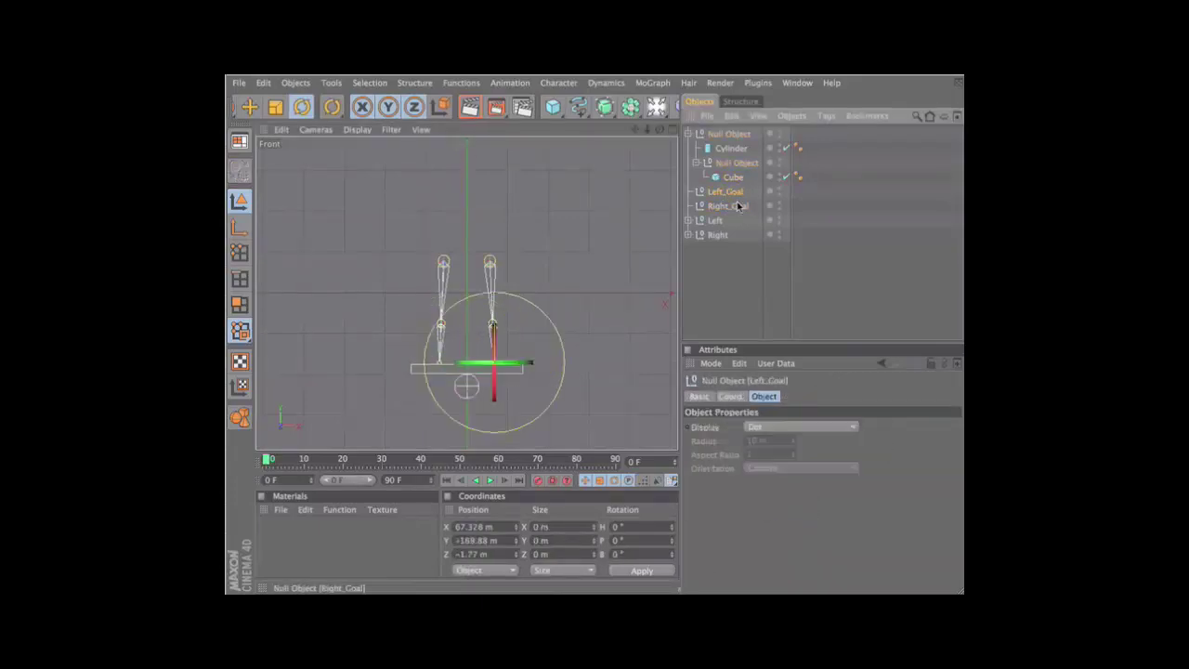
Parent Left_Goal and Right_Goal to the Cube and tilt the board to confirm the feet follow
{"action": "left_click_drag", "start_coordinate": [734, 182], "coordinate": [734, 177]}
{"action": "left_click", "coordinate": [733, 177]}
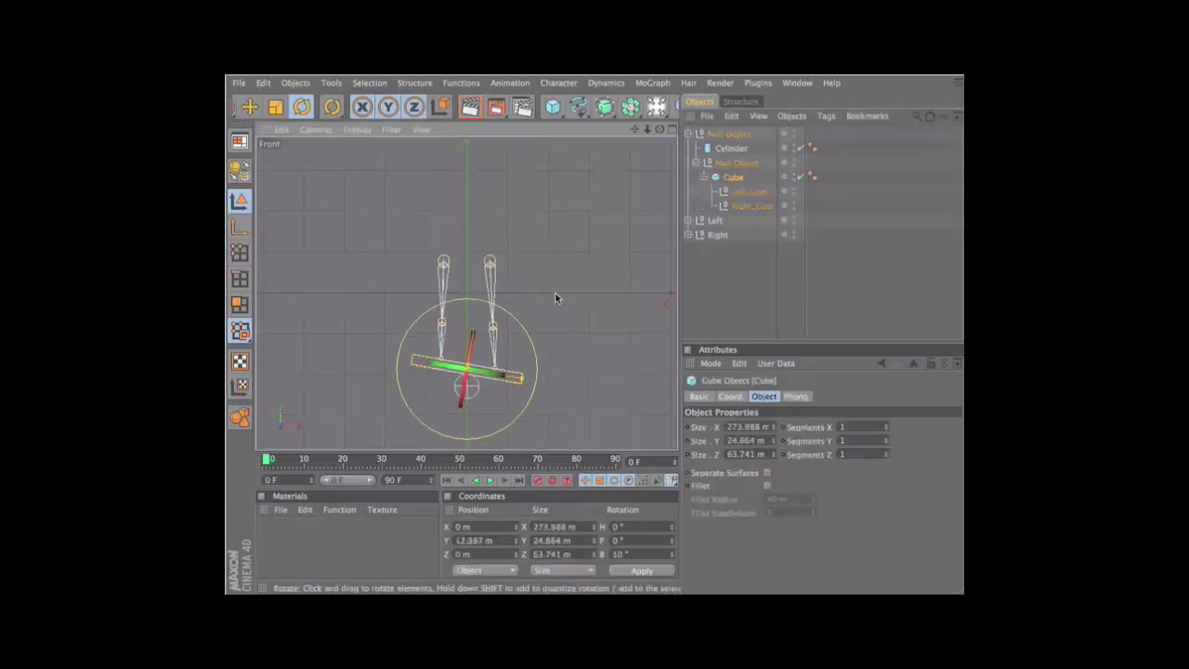
{"action": "mouse_move", "coordinate": [555, 293]}
{"action": "left_mouse_down"}
{"action": "mouse_move", "coordinate": [555, 315]}
{"action": "mouse_move", "coordinate": [532, 273]}
{"action": "mouse_move", "coordinate": [539, 307]}
{"action": "left_mouse_up"}
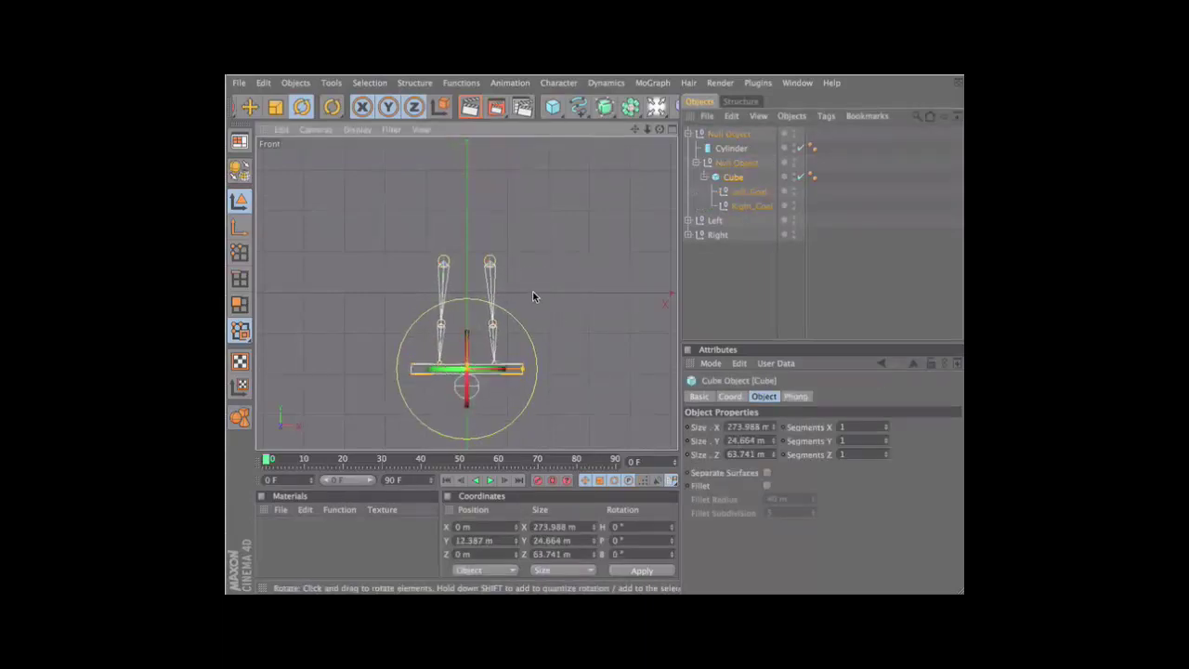
{"action": "left_click", "coordinate": [749, 192]}
{"action": "left_click", "coordinate": [747, 222]}
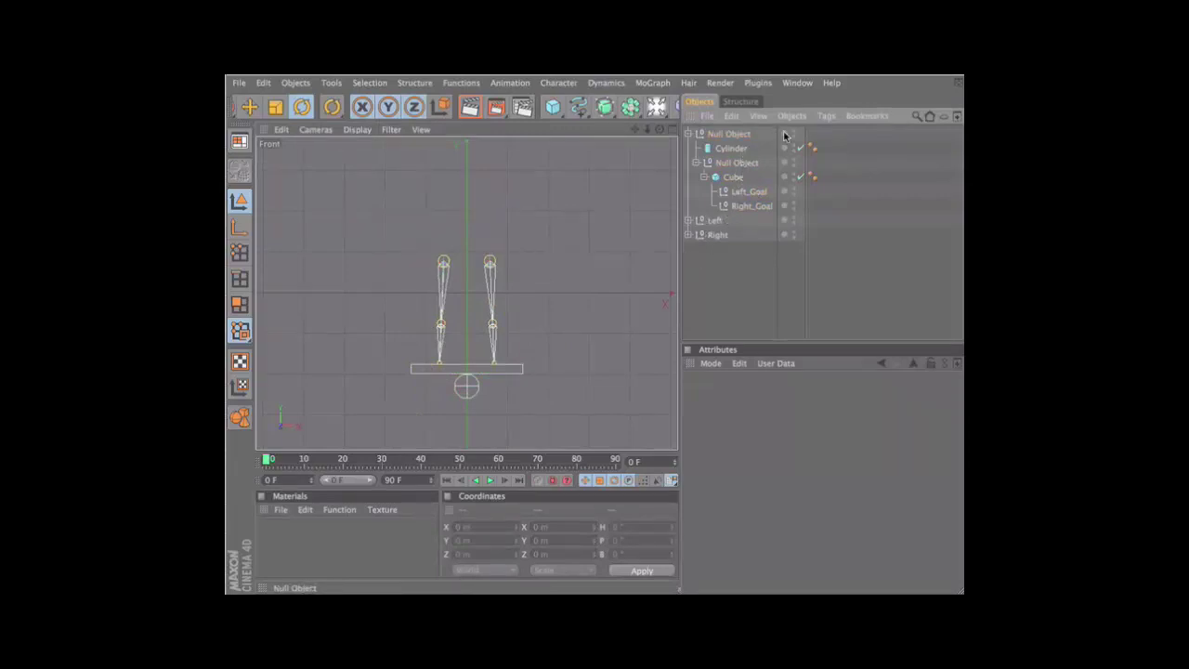
Group the Left and Right leg chains under a new null named Hips
{"action": "left_click", "coordinate": [708, 221]}
{"action": "left_click", "coordinate": [715, 234], "text": "shift"}
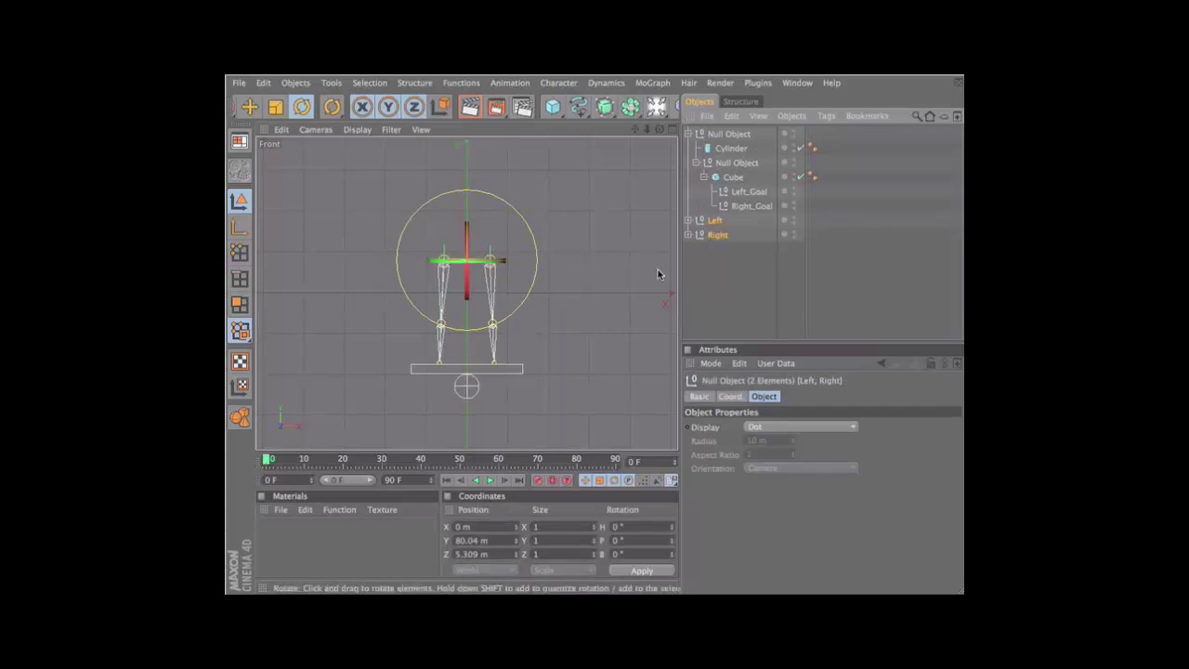
{"action": "key", "text": "alt+g"}
{"action": "double_click", "coordinate": [734, 220]}
{"action": "type", "text": "s"}
{"action": "key", "text": "Return"}
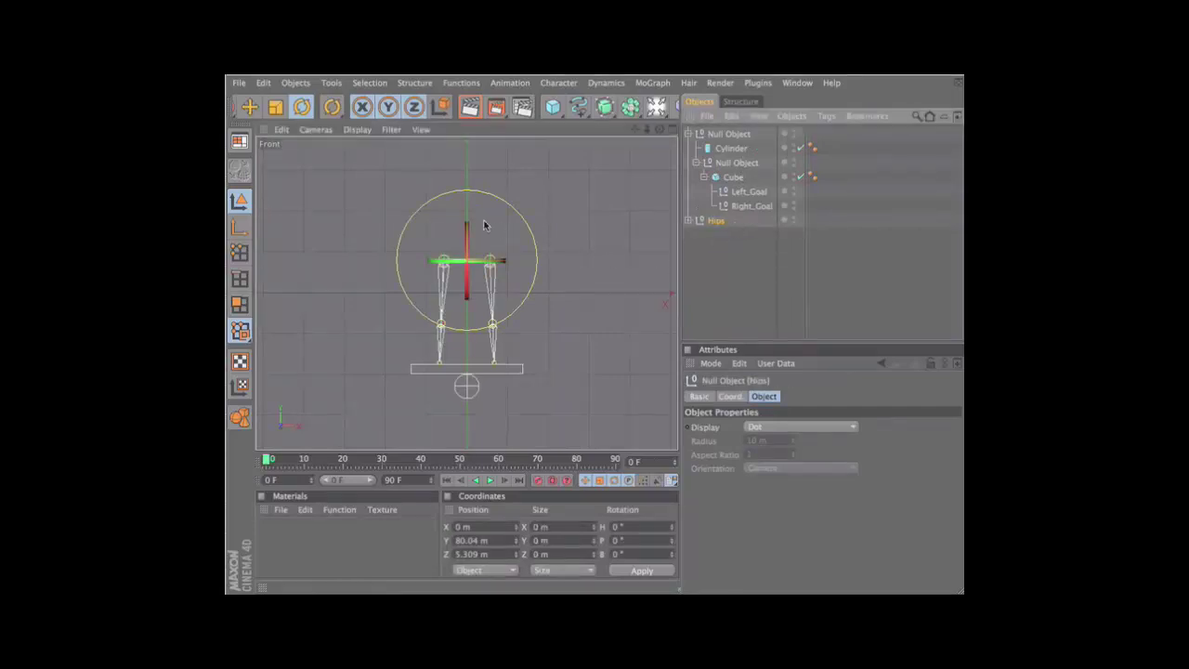
Test-move the Hips and tilt the board, then undo everything so the plank sits level
{"action": "key", "text": "space"}
{"action": "left_click_drag", "start_coordinate": [537, 221], "coordinate": [593, 332]}
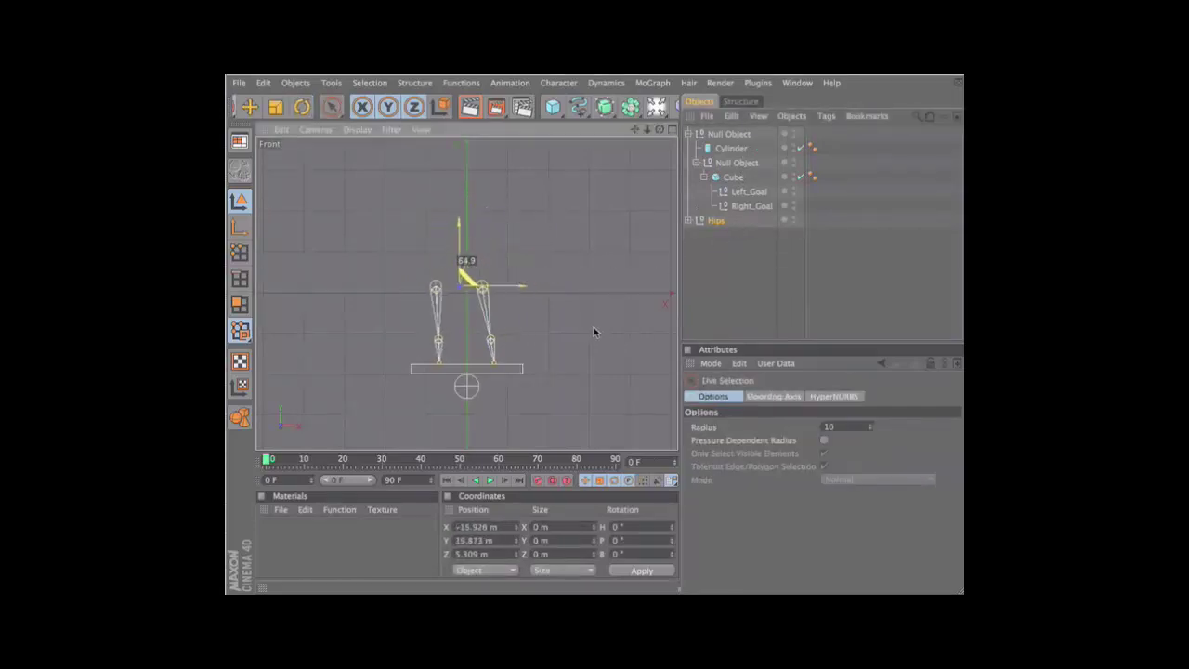
{"action": "key", "text": "ctrl+z"}
{"action": "key", "text": "r"}
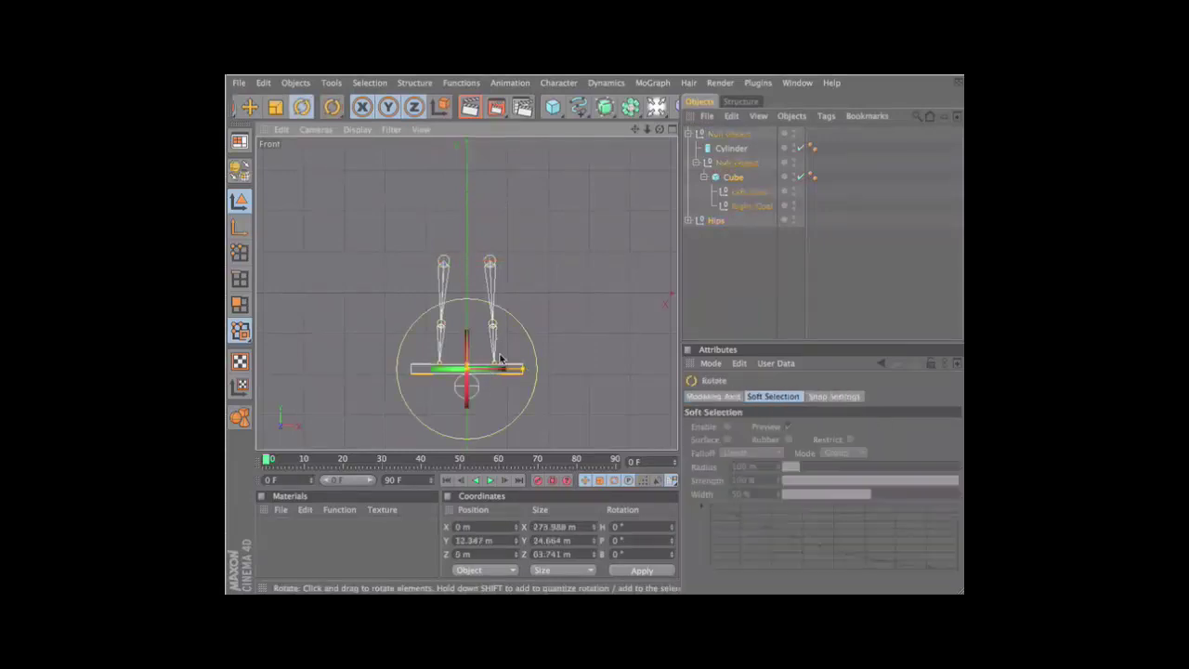
{"action": "left_click_drag", "start_coordinate": [567, 339], "coordinate": [539, 322]}
{"action": "key", "text": "space"}
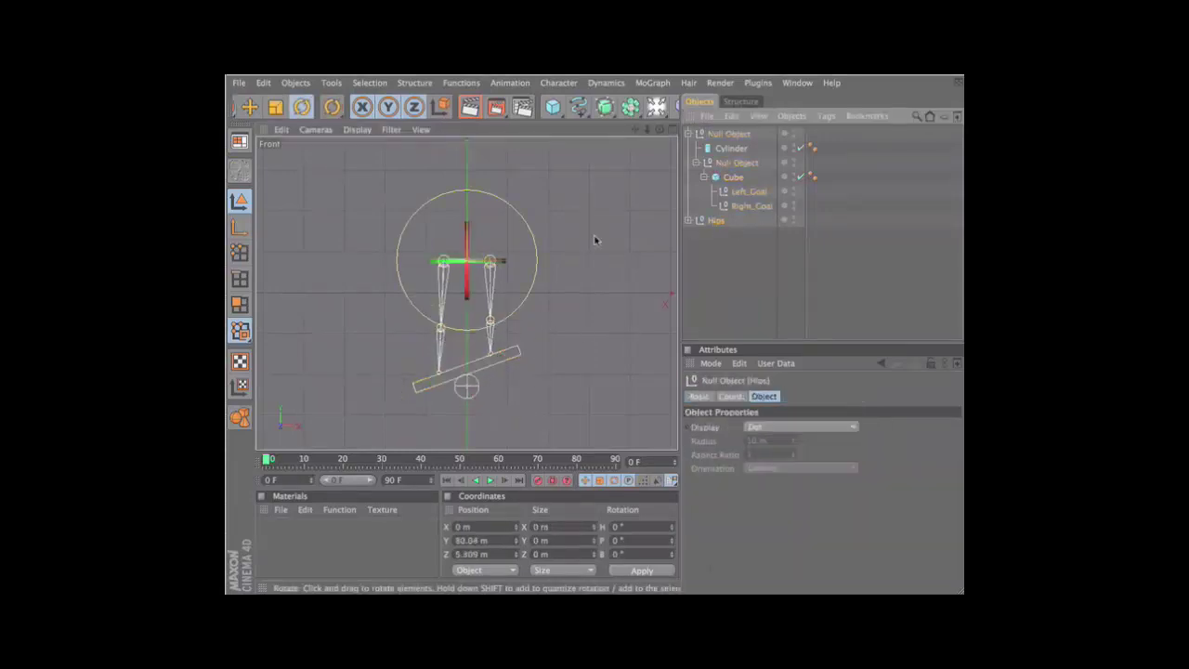
{"action": "key", "text": "ctrl+z"}
{"action": "key", "text": "ctrl+z"}
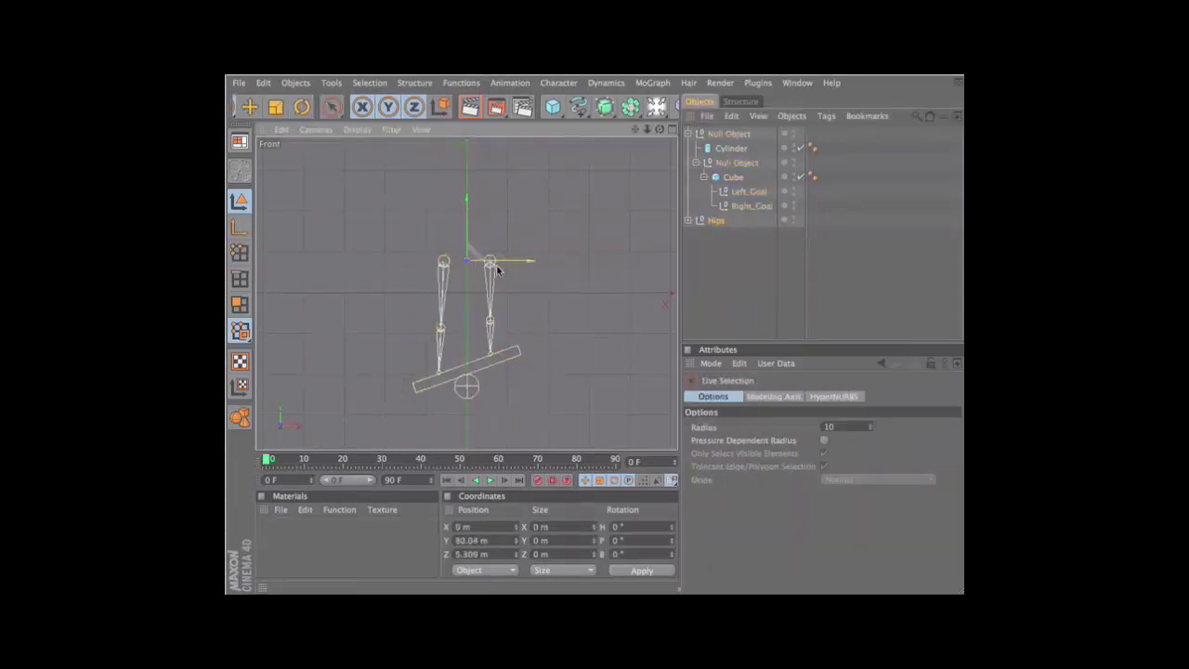
{"action": "key", "text": "ctrl+z"}
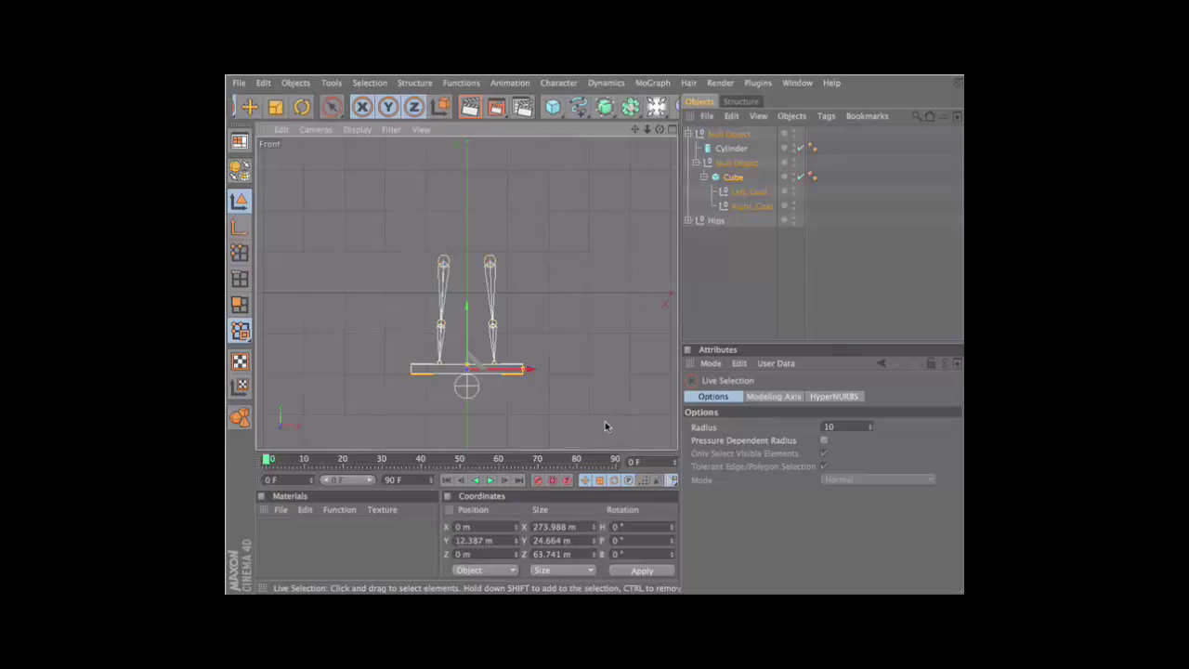
{"action": "left_click", "coordinate": [743, 241]}
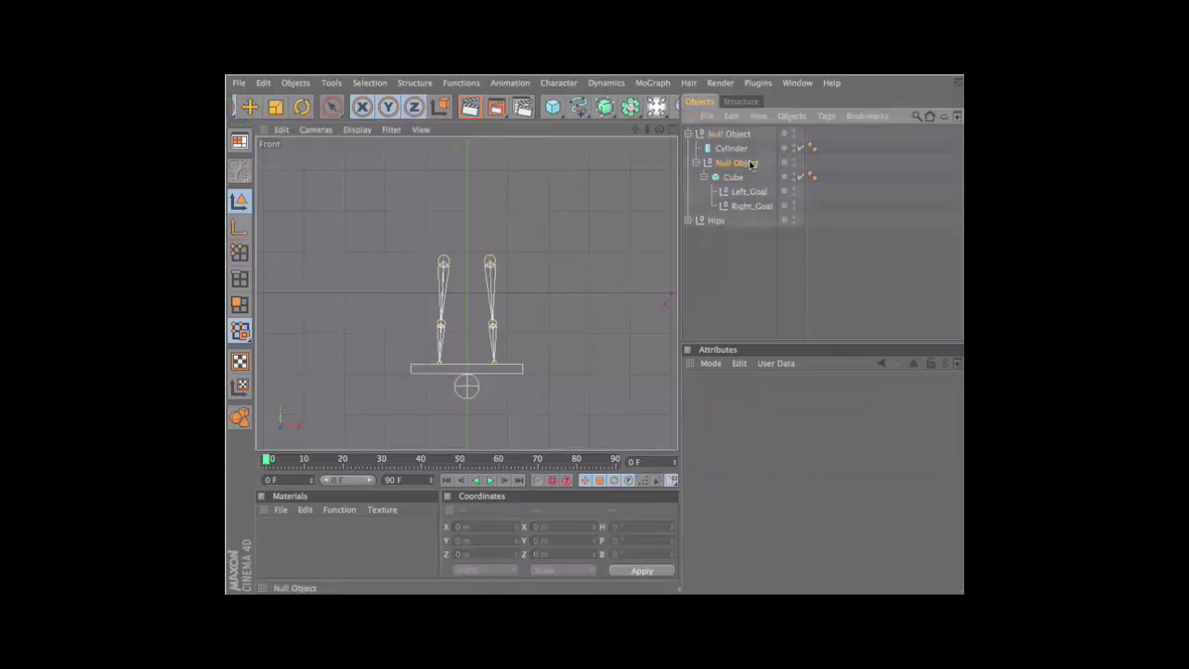
Add a Constraint tag to the board's null and enable Clamp
{"action": "left_click", "coordinate": [751, 163]}
{"action": "right_click", "coordinate": [741, 168]}
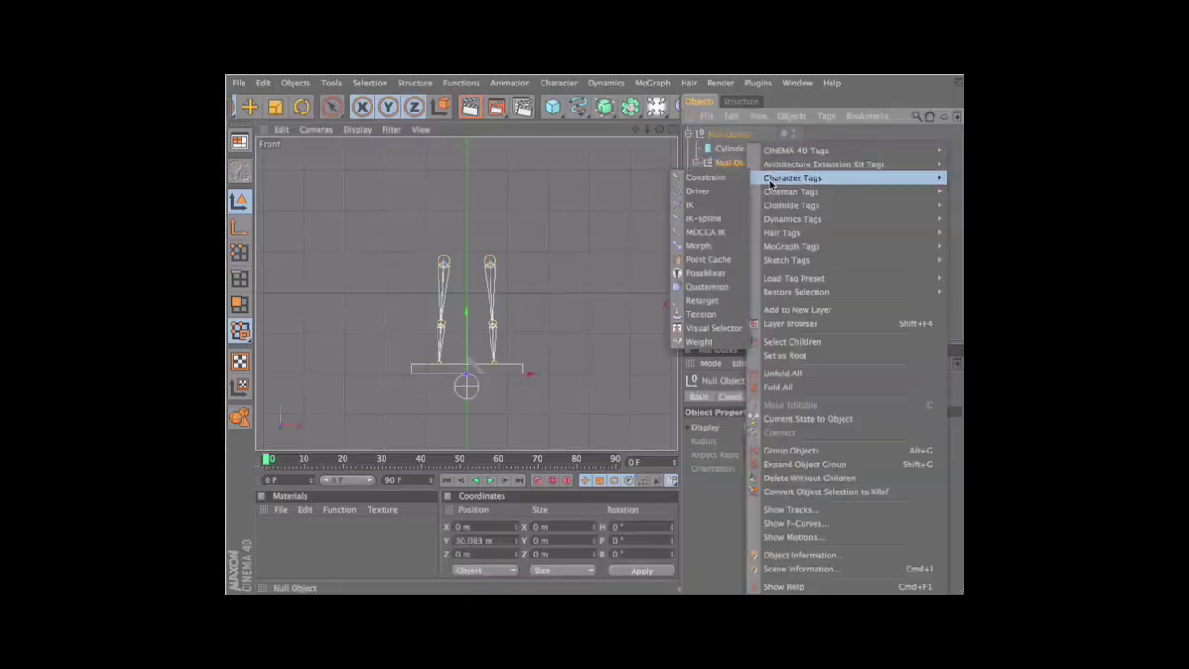
{"action": "left_click", "coordinate": [707, 190]}
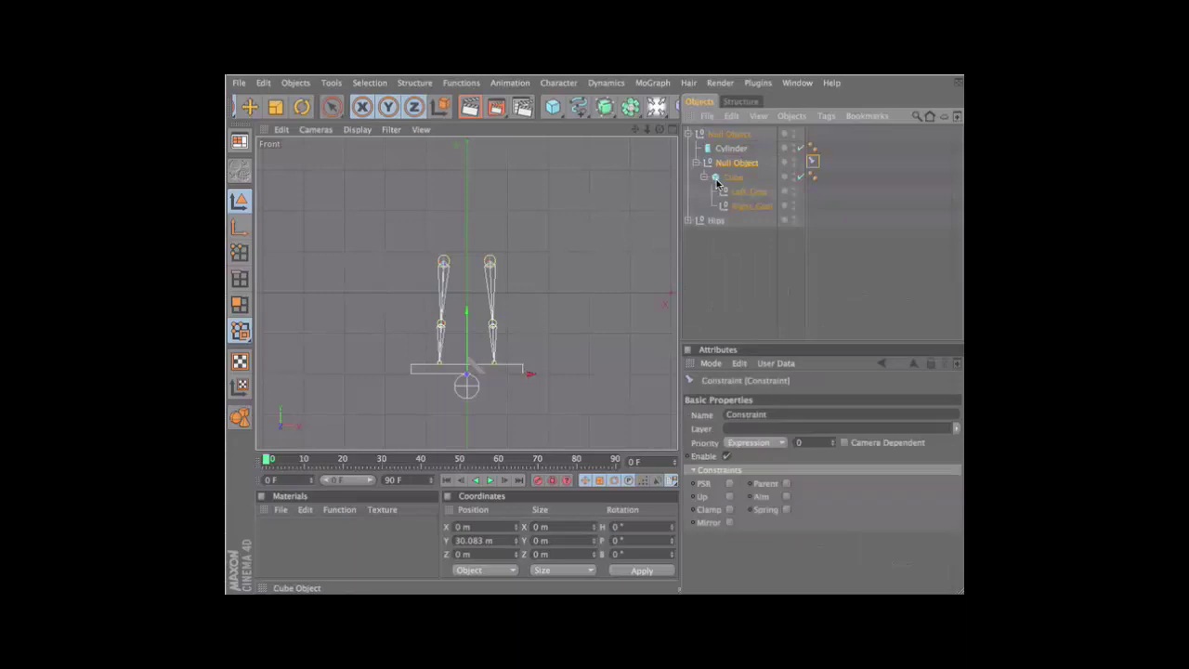
{"action": "left_click", "coordinate": [729, 509]}
{"action": "left_click", "coordinate": [730, 397]}
Add a clamp target set To Surface, using normals As Phong Normal, with the Cylinder as target
{"action": "left_click", "coordinate": [741, 469]}
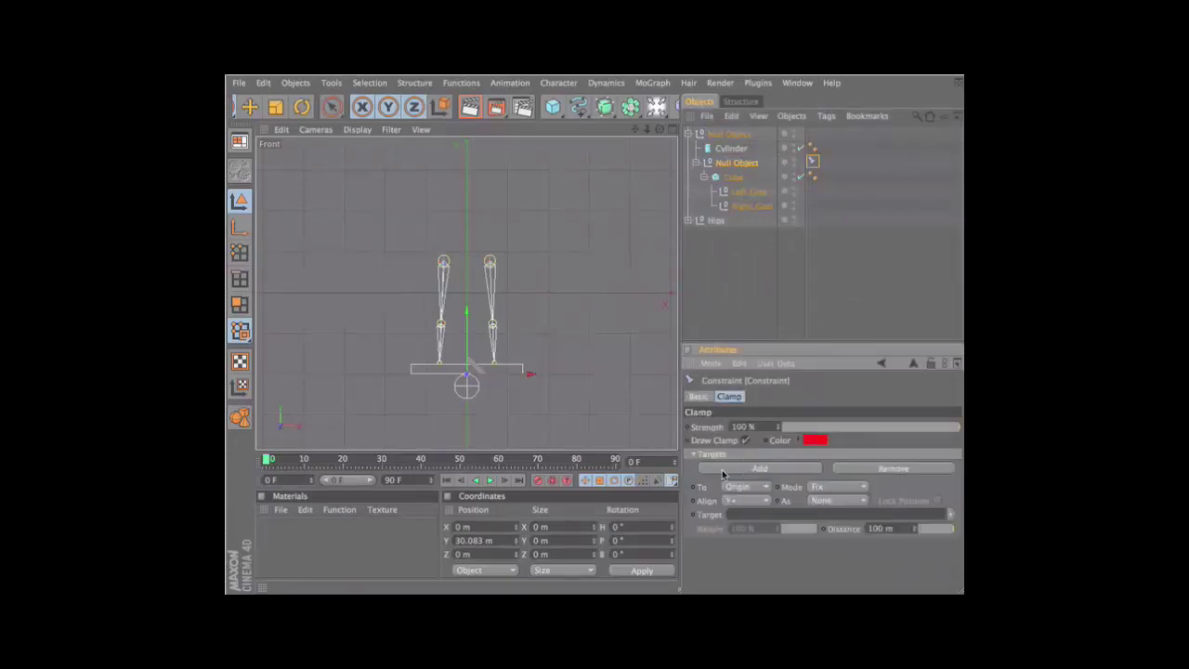
{"action": "left_click", "coordinate": [731, 489]}
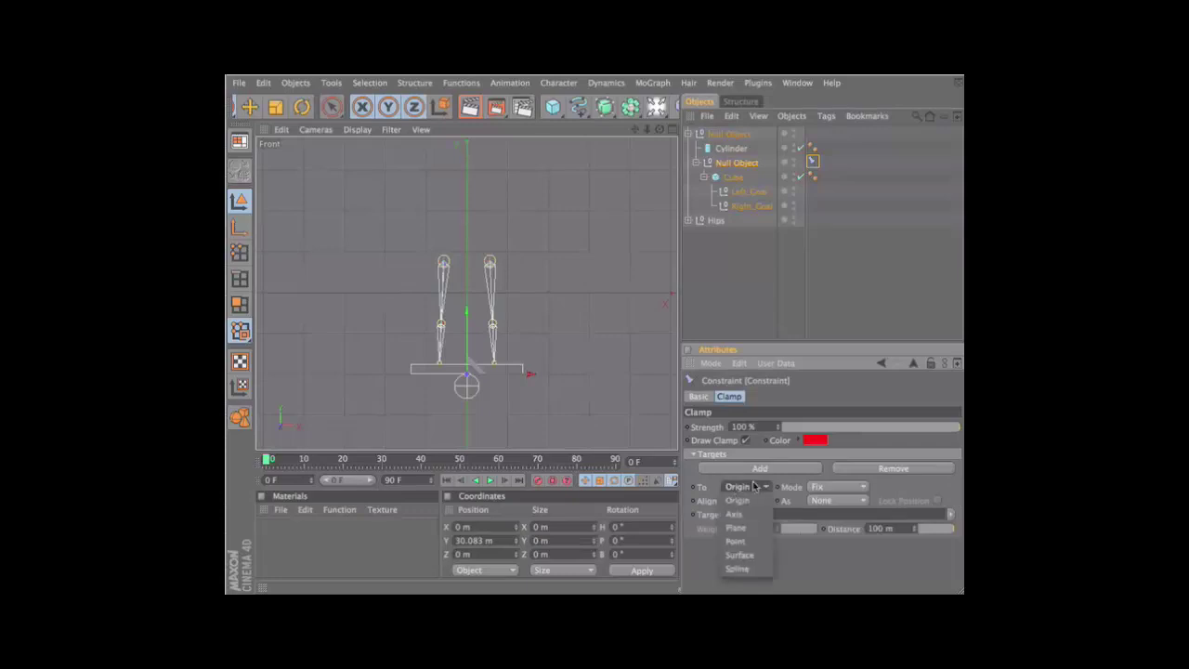
{"action": "left_click", "coordinate": [740, 554]}
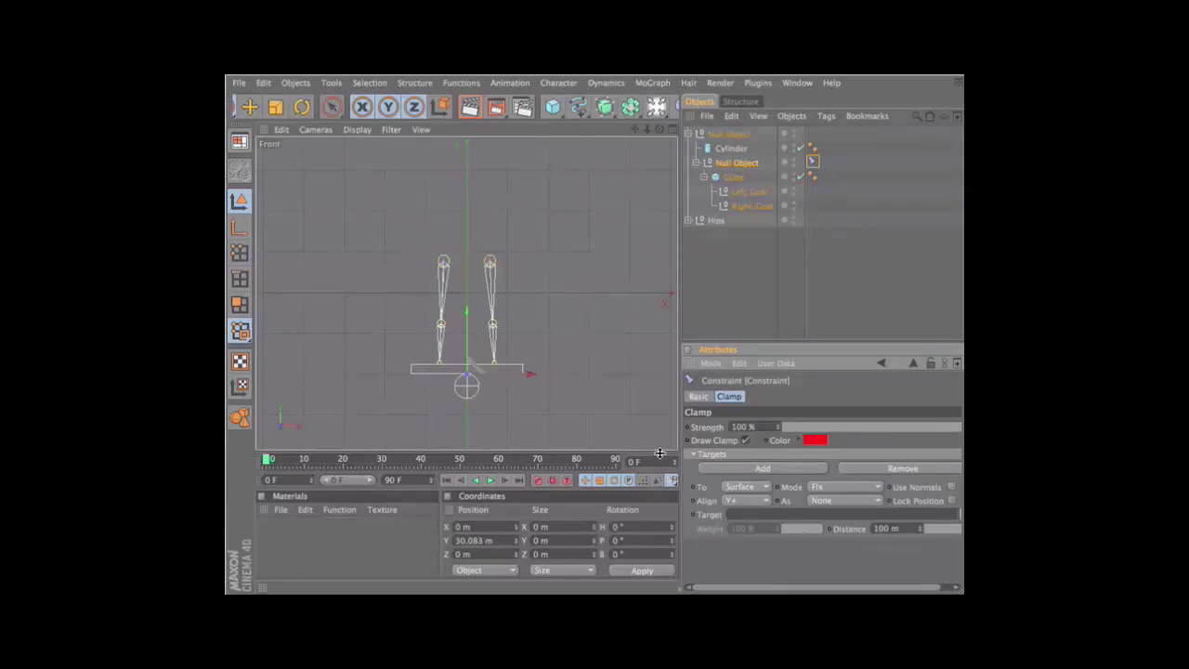
{"action": "left_click", "coordinate": [863, 488]}
{"action": "left_click", "coordinate": [856, 483]}
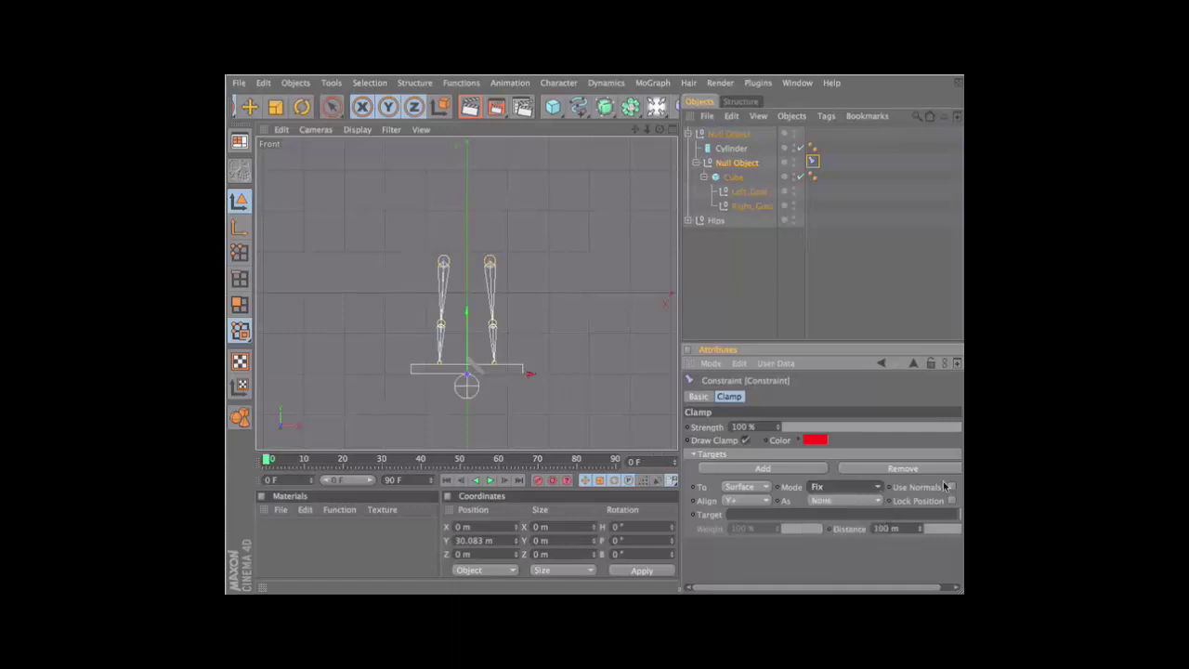
{"action": "left_click", "coordinate": [952, 487]}
{"action": "left_click", "coordinate": [822, 501]}
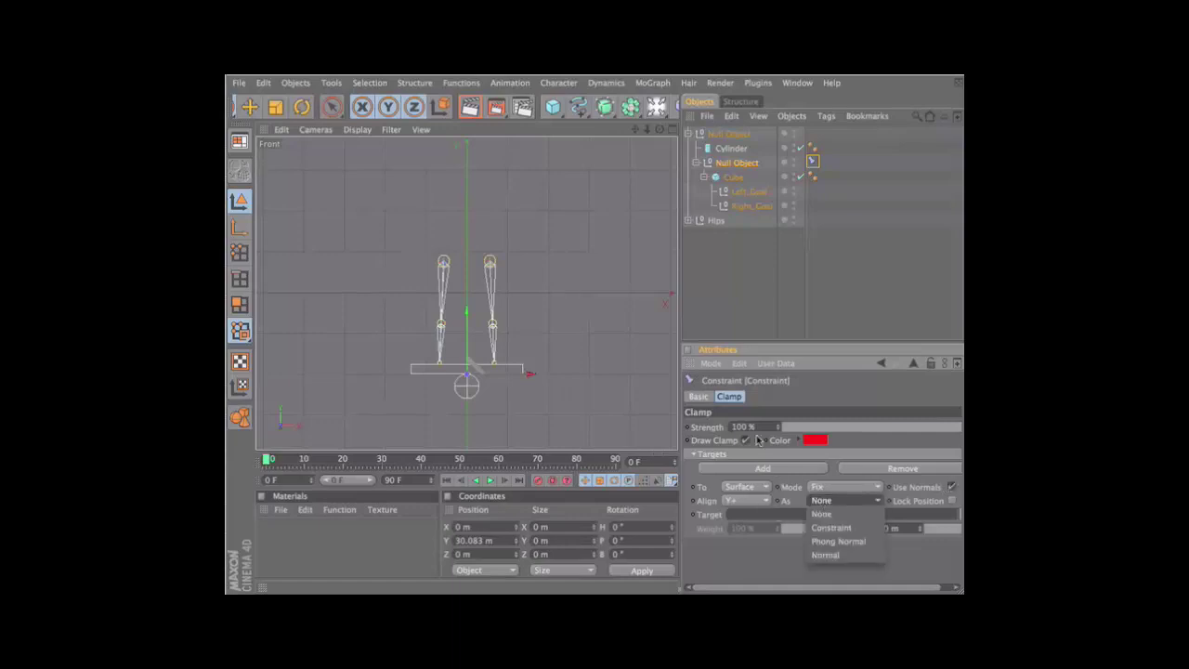
{"action": "left_click", "coordinate": [867, 543]}
{"action": "left_click_drag", "start_coordinate": [732, 148], "coordinate": [734, 178]}
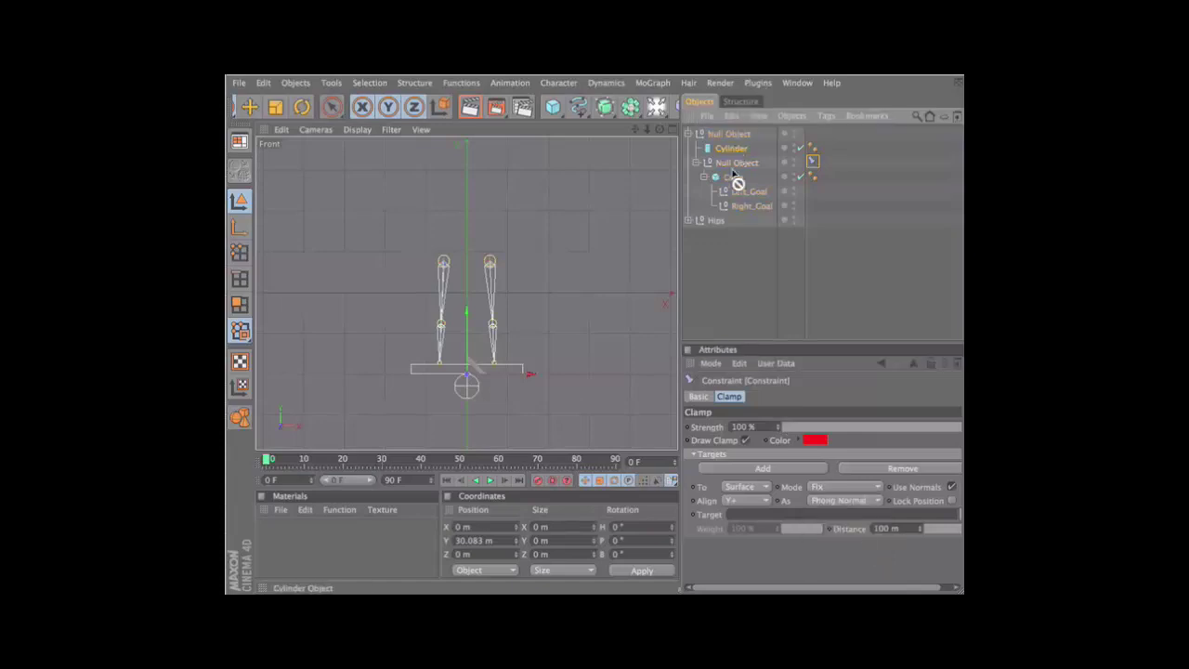
{"action": "left_click_drag", "start_coordinate": [736, 527], "coordinate": [746, 515]}
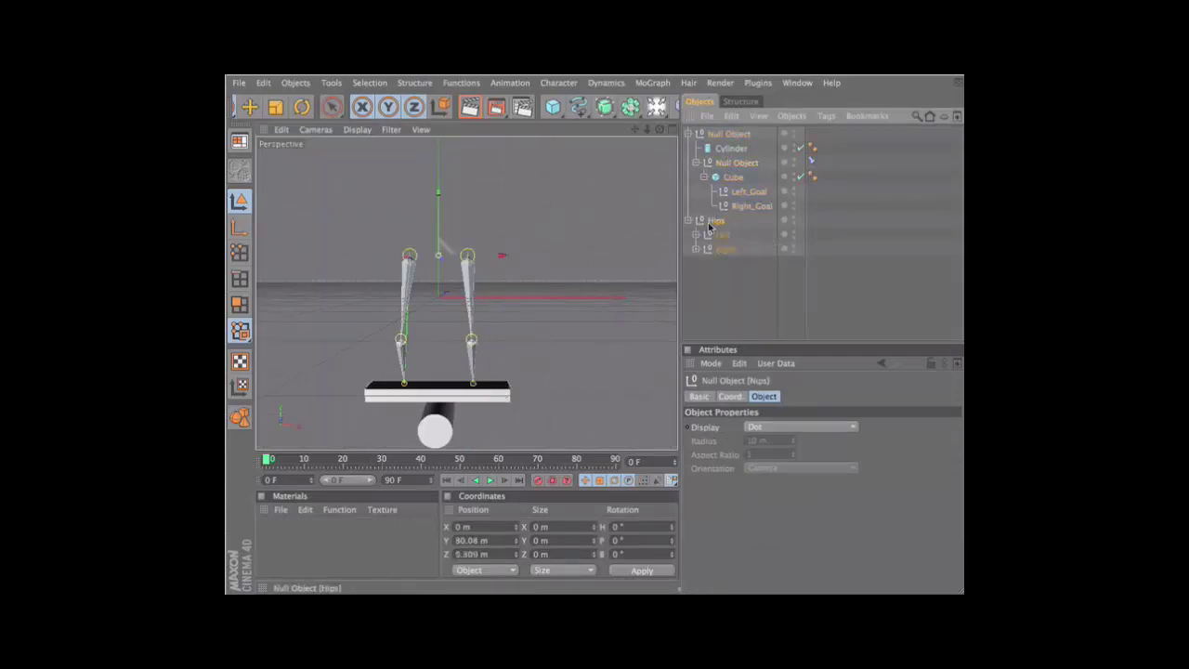
Drag the Hips null around the viewport to watch the clamped board tilt
{"action": "left_click_drag", "start_coordinate": [563, 321], "coordinate": [596, 326]}
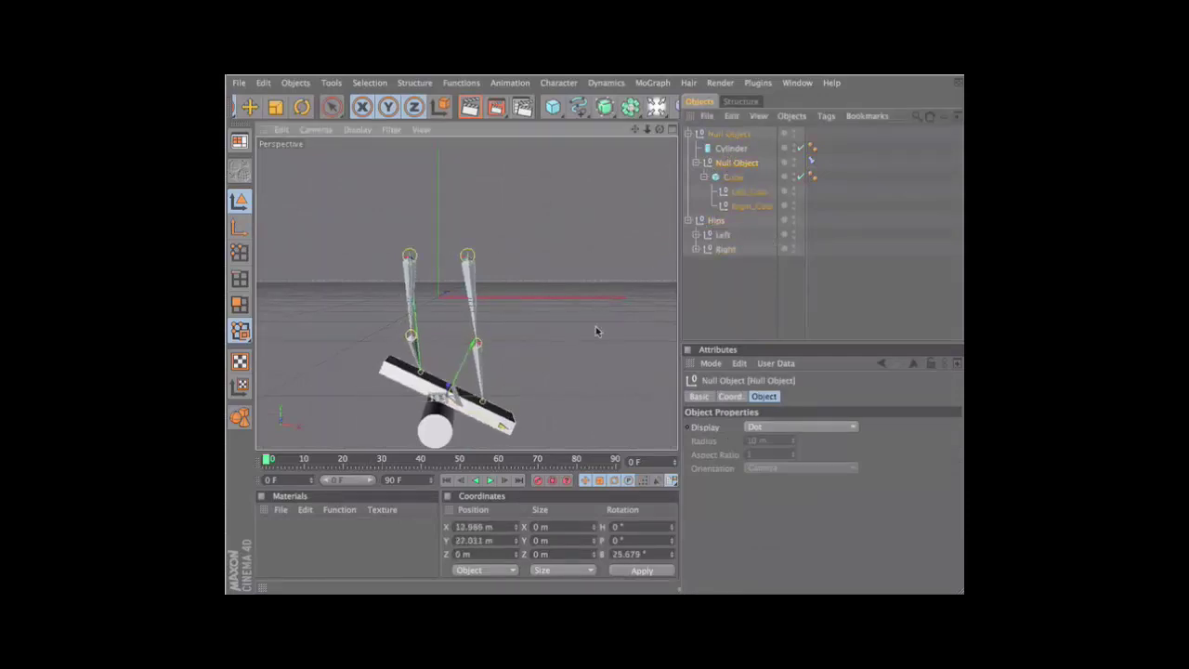
{"action": "left_click", "coordinate": [716, 221]}
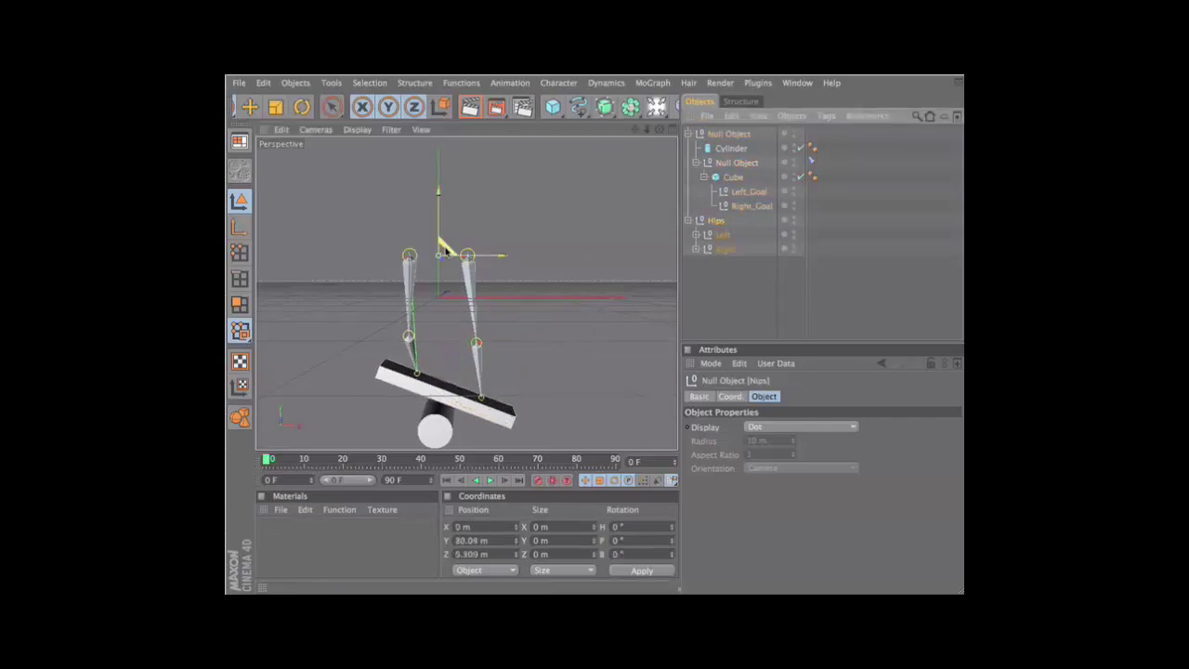
{"action": "left_click_drag", "start_coordinate": [444, 304], "coordinate": [596, 331]}
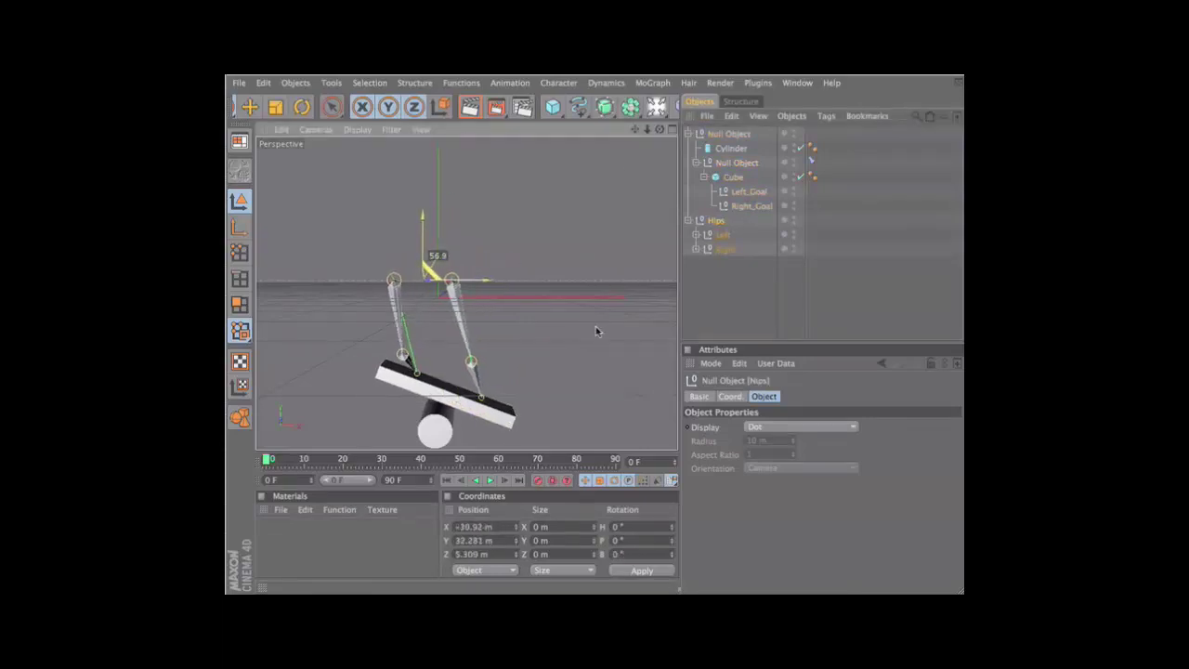
{"action": "left_click_drag", "start_coordinate": [596, 331], "coordinate": [445, 251]}
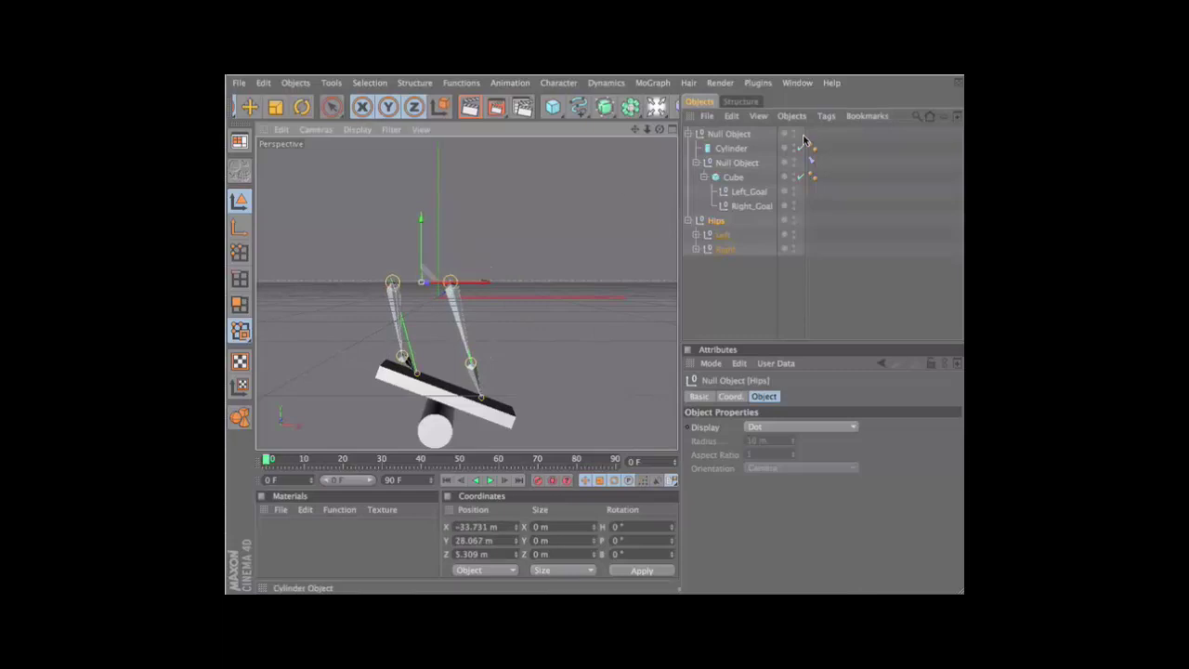
Undo the test moves, try one more sideways hip push, and undo it
{"action": "left_click", "coordinate": [738, 163]}
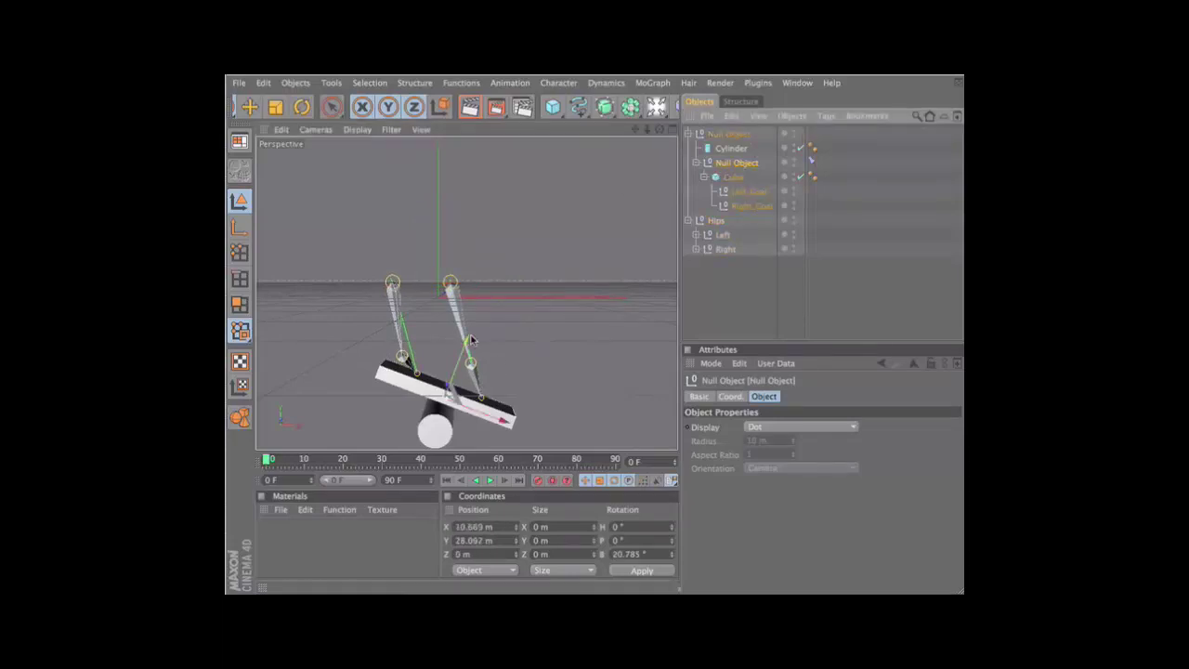
{"action": "key", "text": "ctrl+z"}
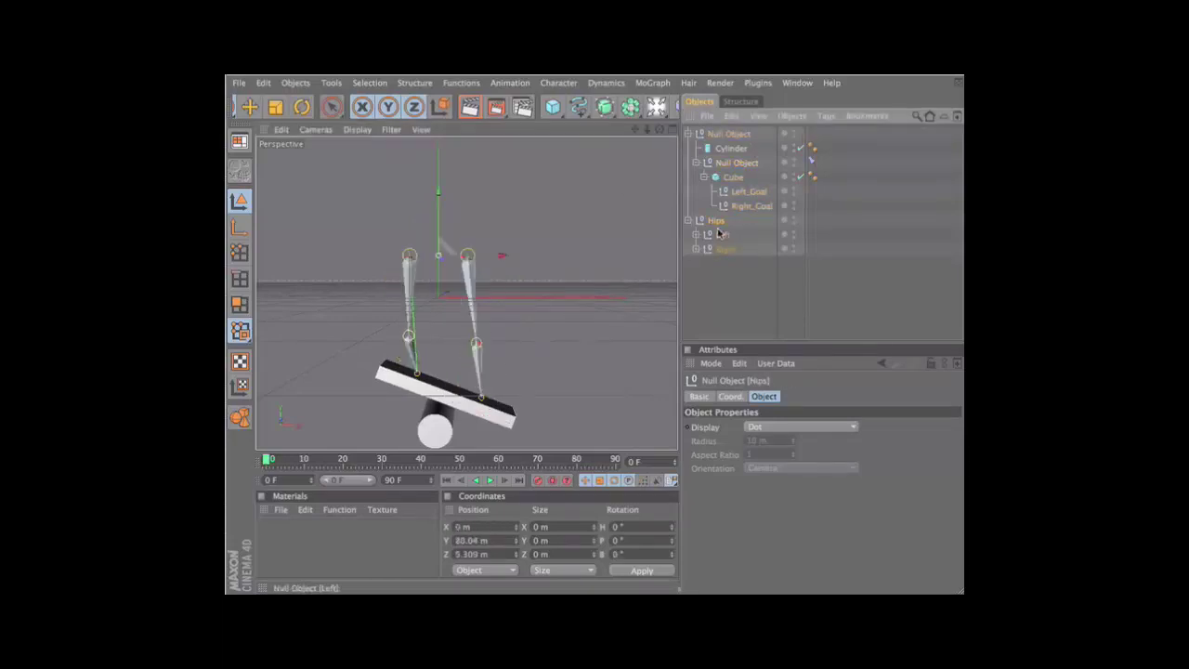
{"action": "key", "text": "ctrl+z"}
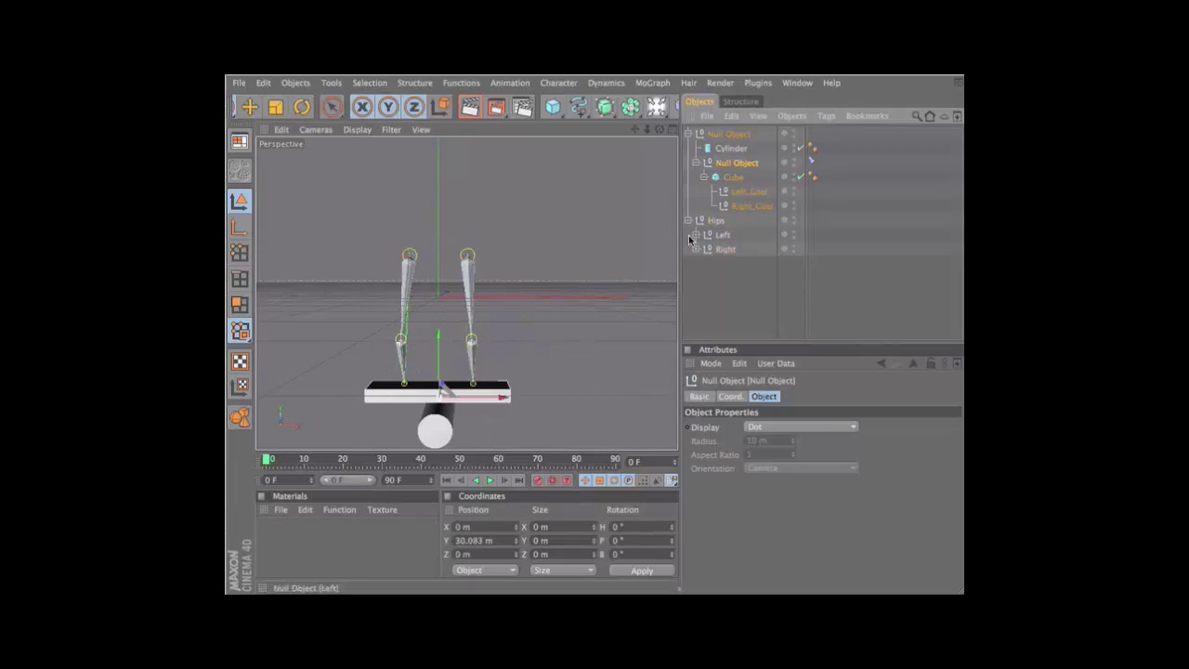
{"action": "left_click", "coordinate": [715, 220]}
{"action": "left_click_drag", "start_coordinate": [568, 318], "coordinate": [600, 332]}
{"action": "key", "text": "ctrl+z"}
Enable Aim on the board's Constraint tag and assign Hips as the aim target
{"action": "left_click", "coordinate": [813, 160]}
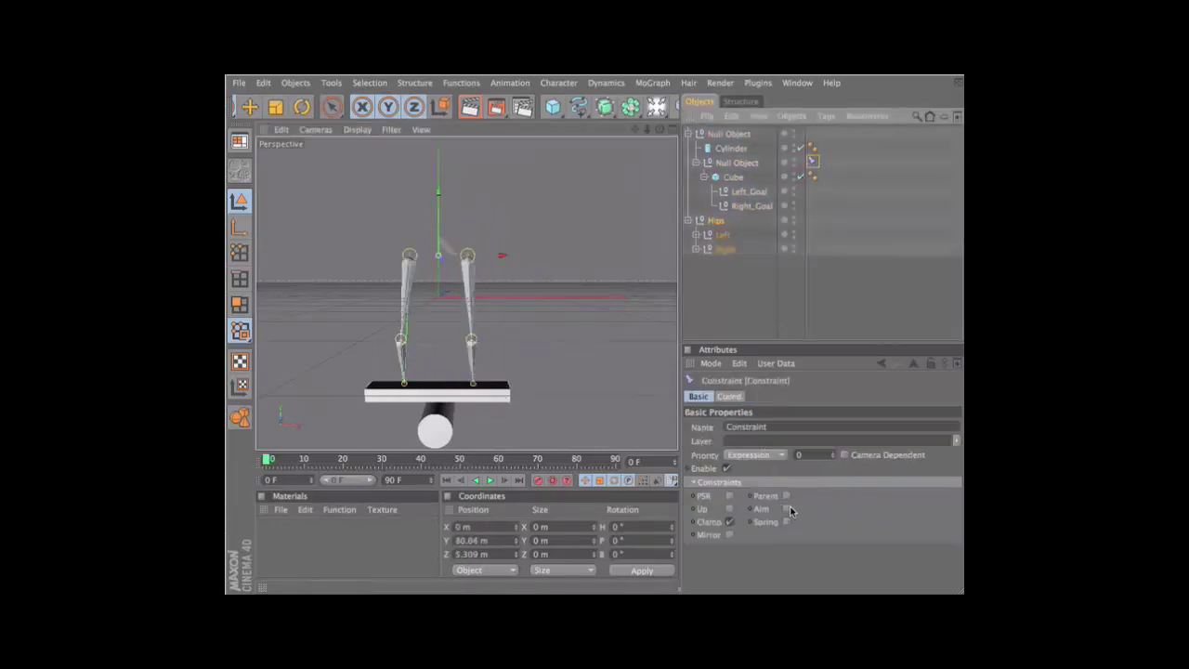
{"action": "left_click", "coordinate": [787, 509]}
{"action": "left_click", "coordinate": [726, 397]}
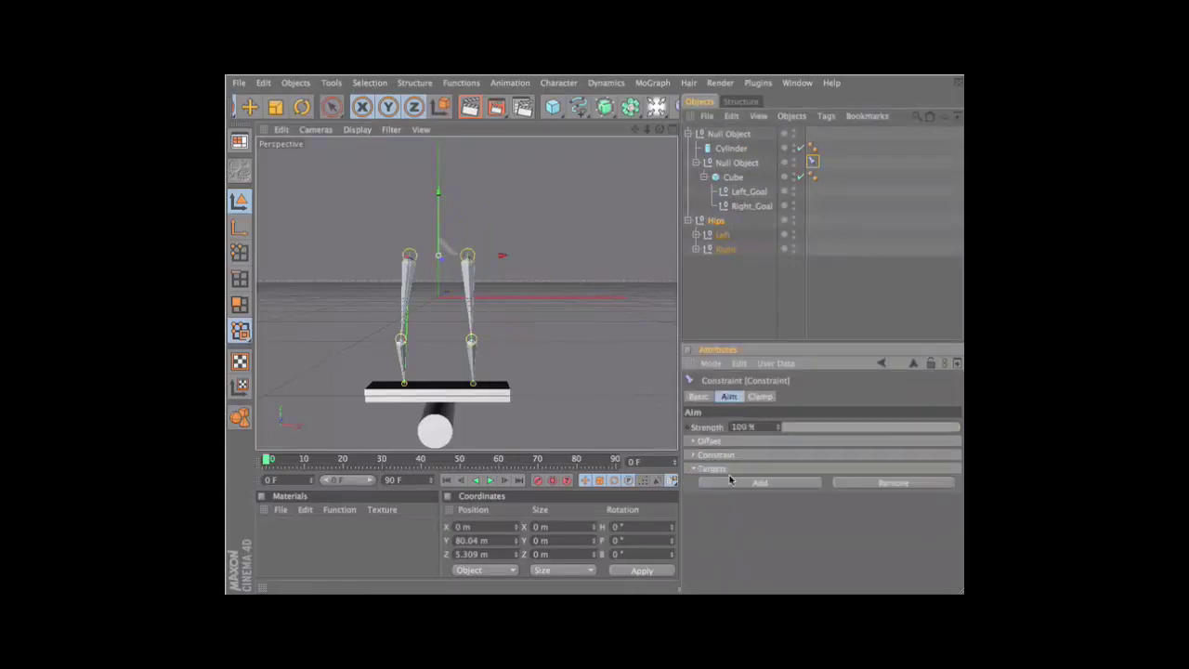
{"action": "left_click", "coordinate": [731, 483]}
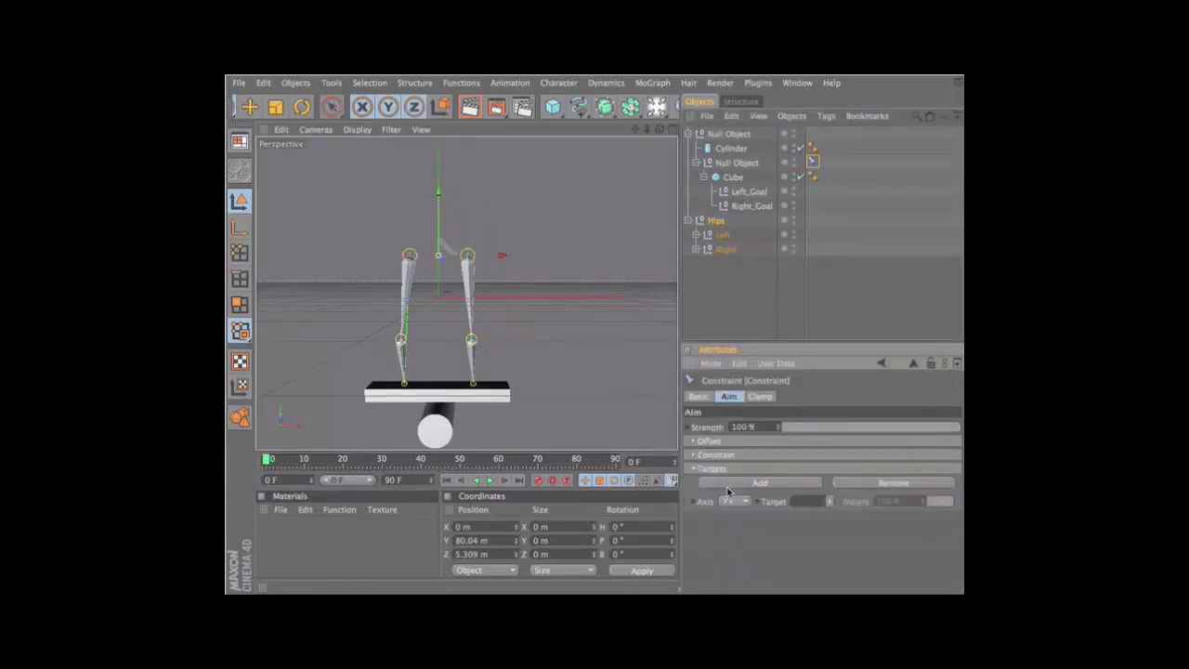
{"action": "left_click", "coordinate": [739, 163]}
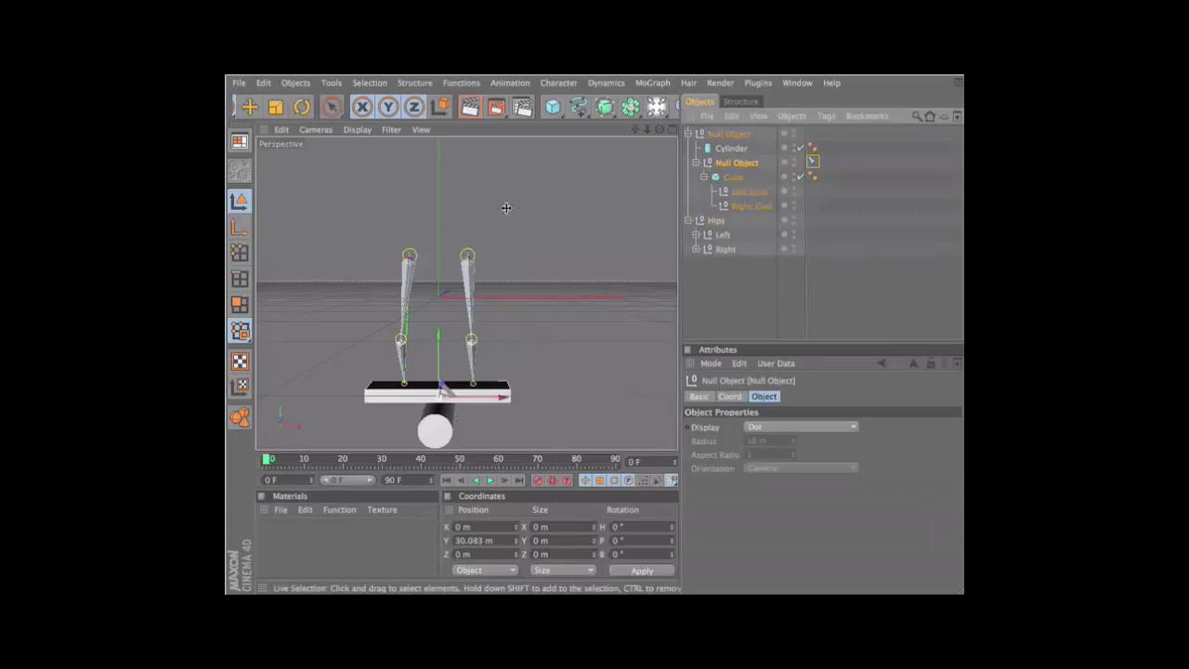
{"action": "left_click", "coordinate": [813, 161]}
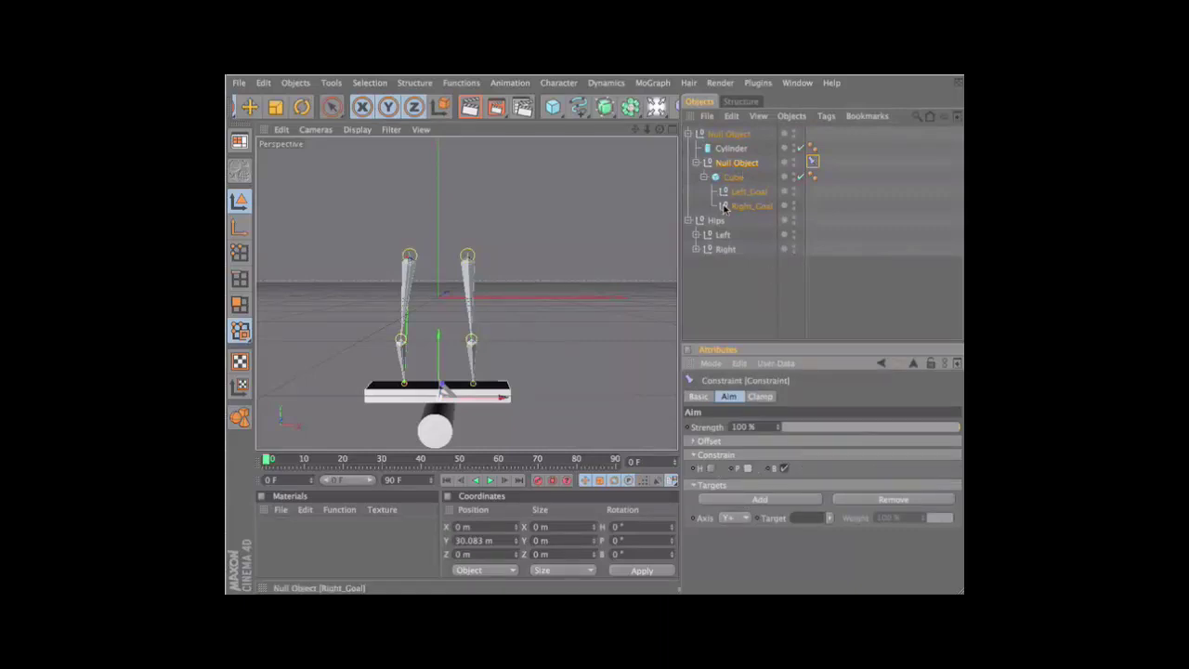
{"action": "left_click_drag", "start_coordinate": [712, 229], "coordinate": [767, 479]}
{"action": "left_click_drag", "start_coordinate": [803, 517], "coordinate": [806, 517]}
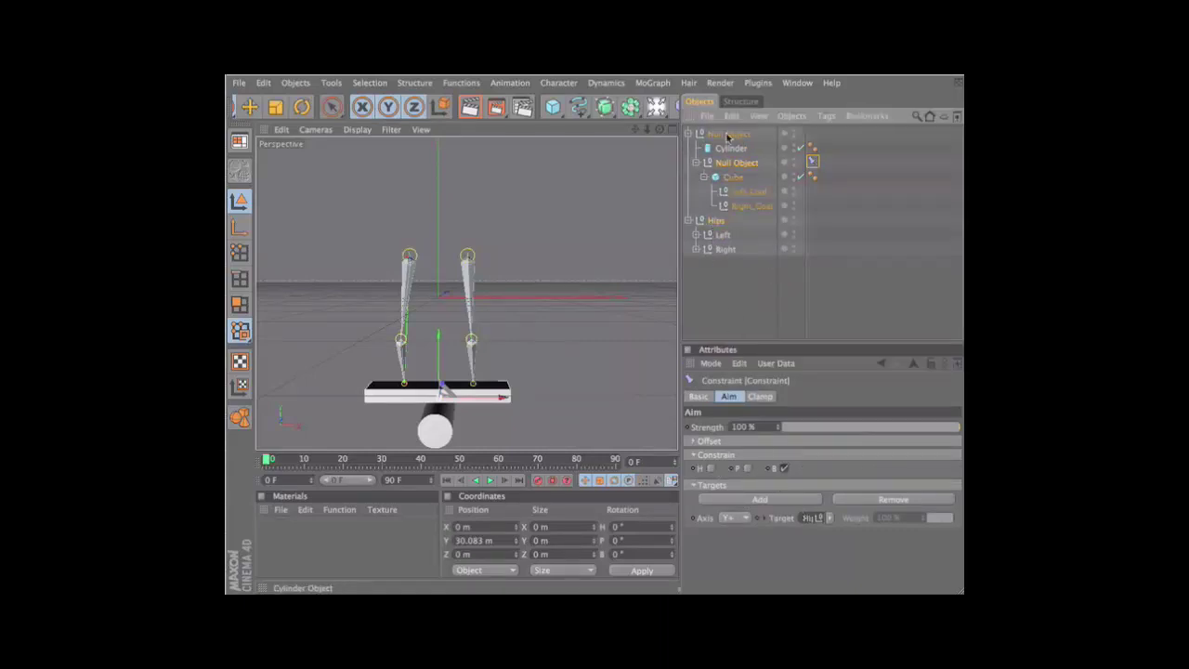
Nudge the Hips to test the aim, then set the aim strength to 50%
{"action": "left_click", "coordinate": [712, 226]}
{"action": "left_click_drag", "start_coordinate": [596, 326], "coordinate": [594, 330]}
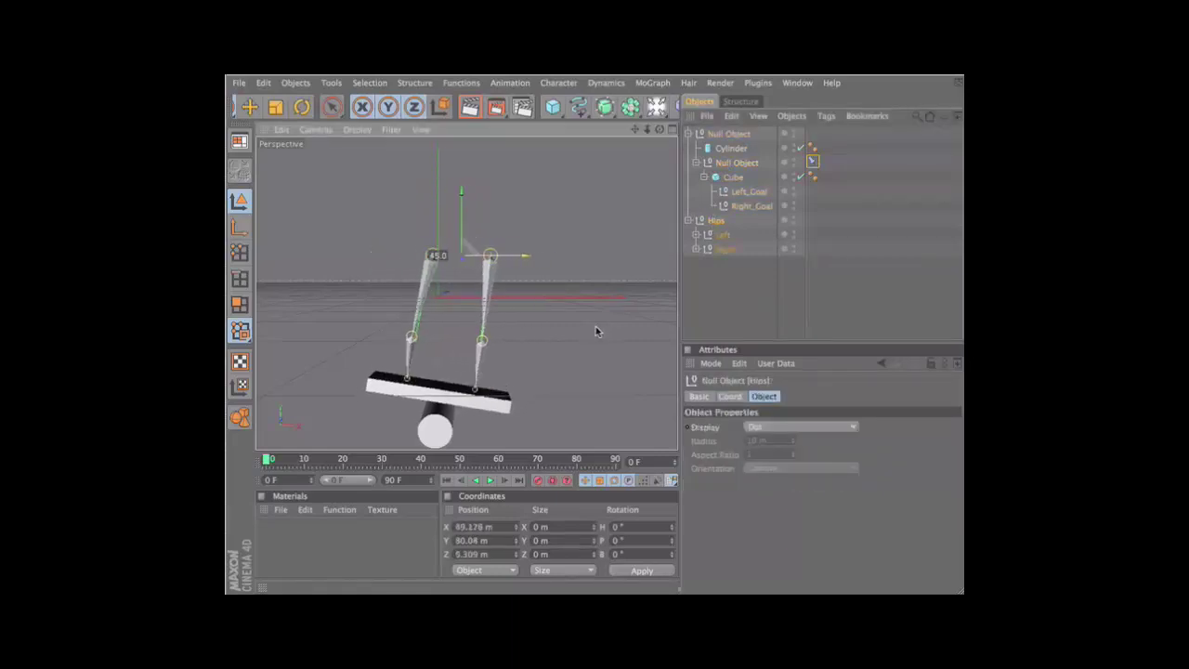
{"action": "left_click_drag", "start_coordinate": [596, 327], "coordinate": [595, 327]}
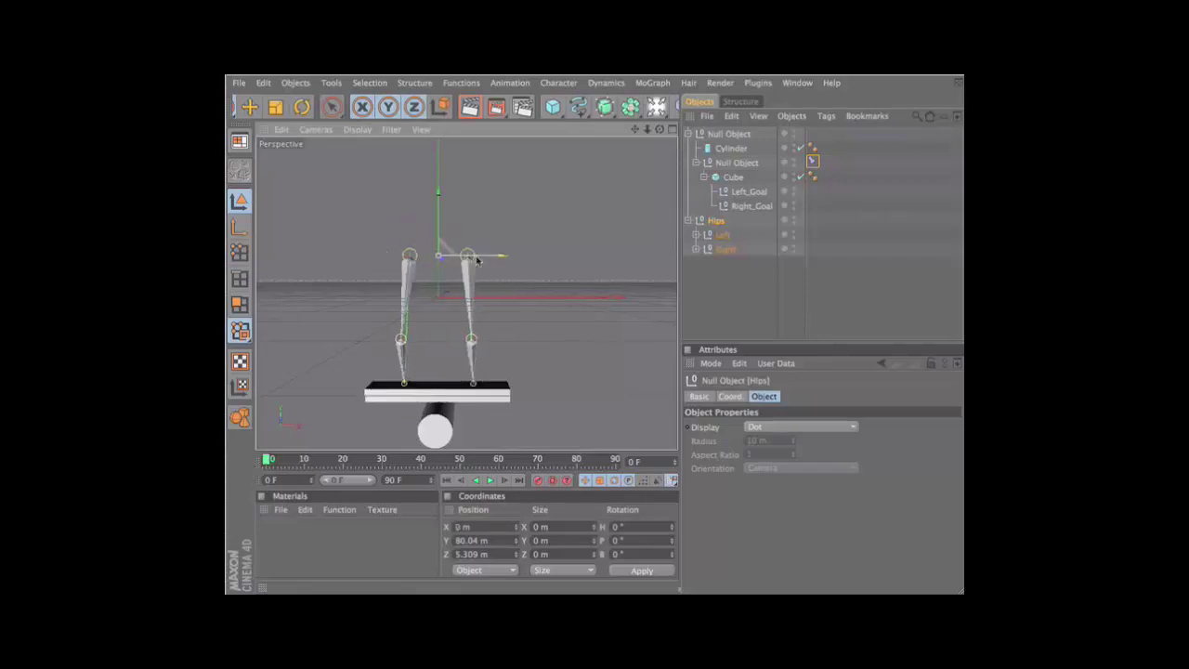
{"action": "left_click", "coordinate": [812, 163]}
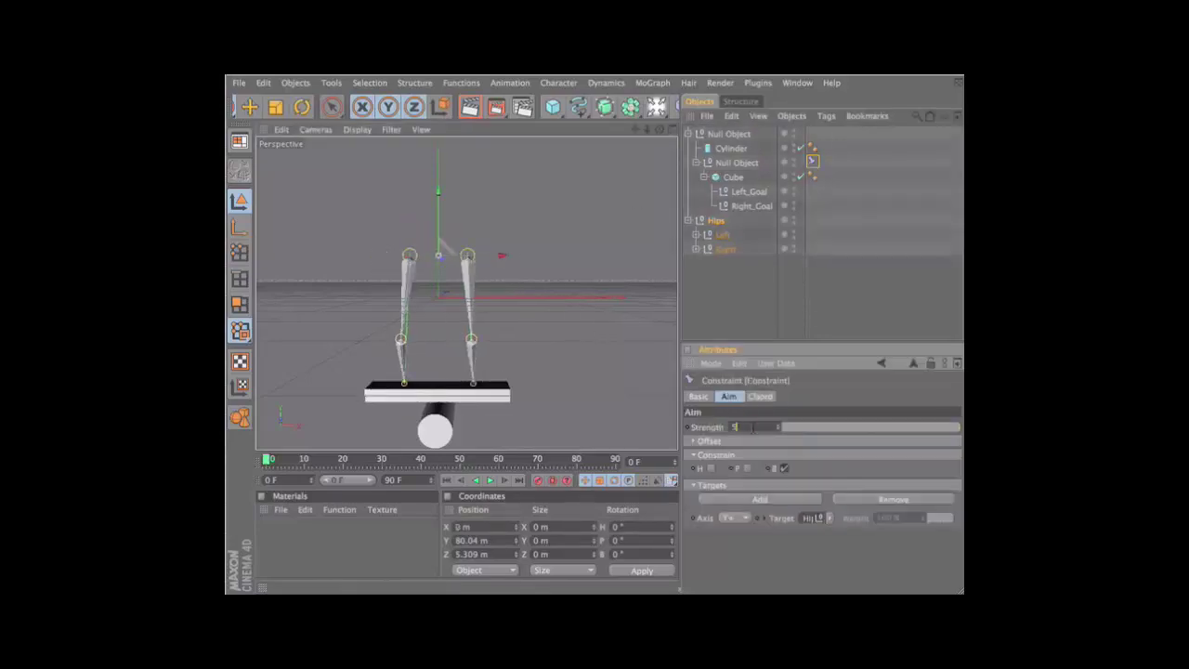
{"action": "type", "text": "0"}
{"action": "key", "text": "Return"}
{"action": "left_click_drag", "start_coordinate": [596, 327], "coordinate": [595, 330]}
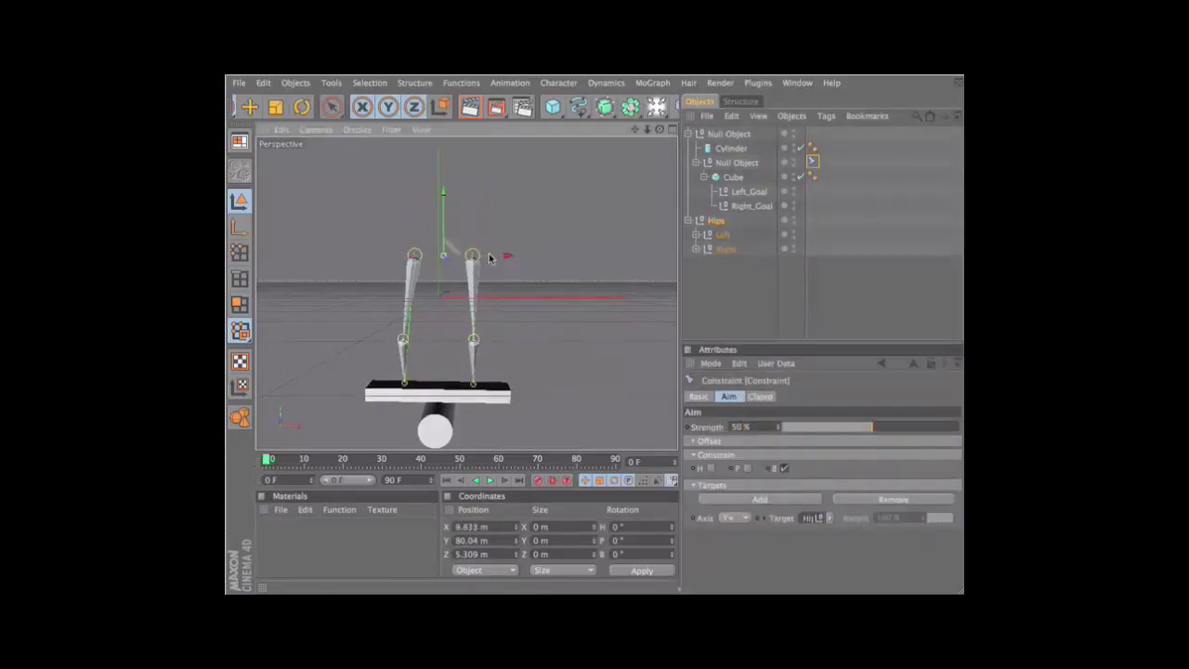
{"action": "left_click", "coordinate": [738, 150]}
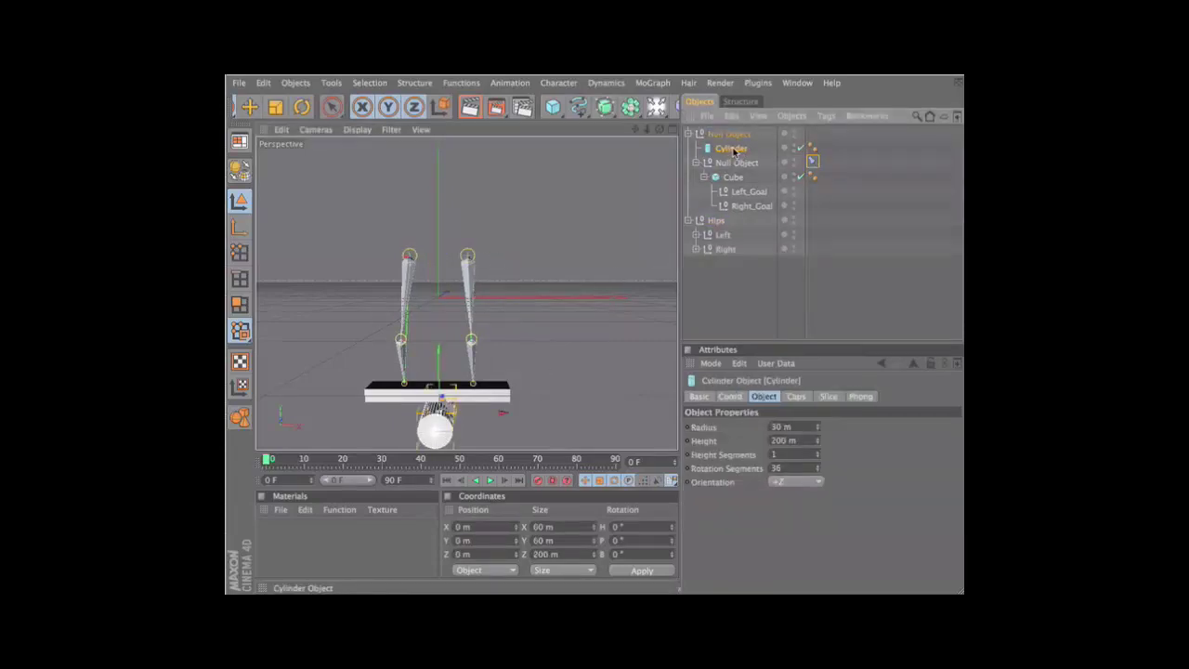
Add a Vibrate tag to the Cylinder with Position vibration enabled and preview it
{"action": "right_click", "coordinate": [734, 151]}
{"action": "mouse_move", "coordinate": [784, 150]}
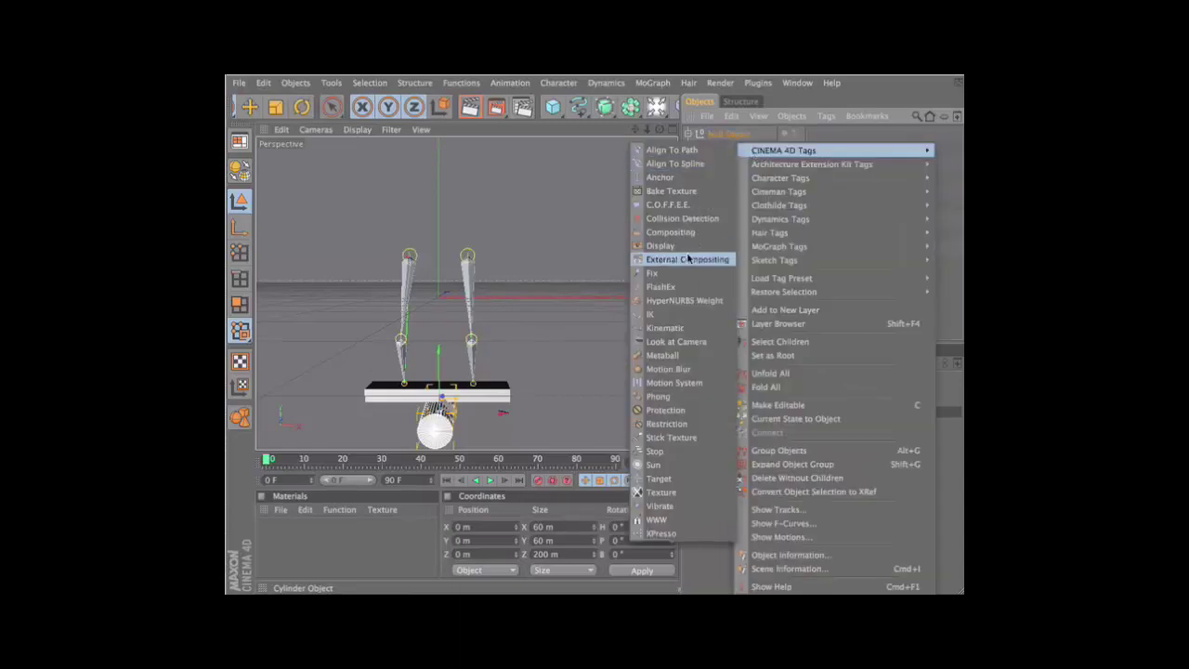
{"action": "left_click", "coordinate": [669, 504]}
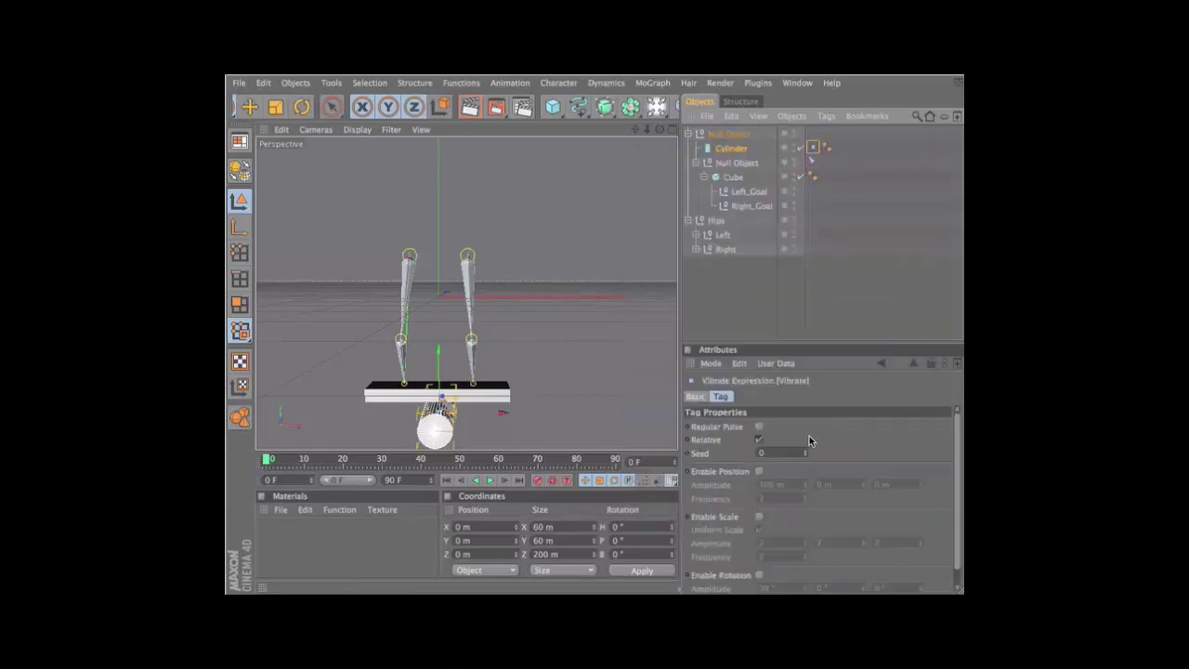
{"action": "left_click", "coordinate": [758, 471]}
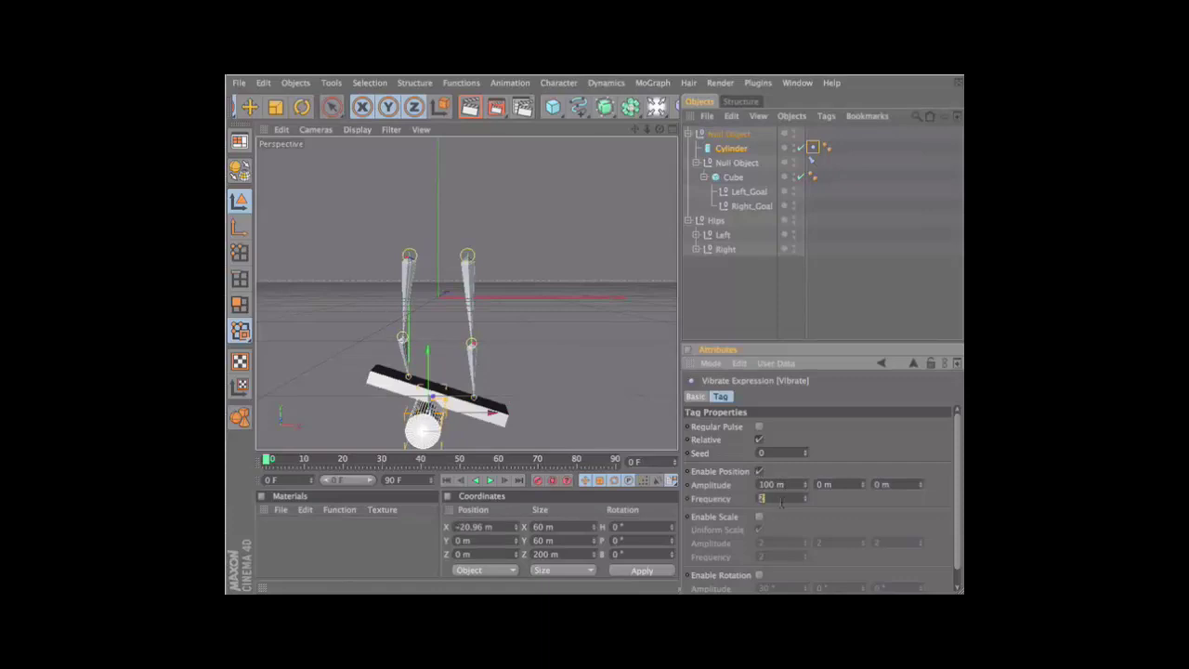
{"action": "type", "text": ".5"}
{"action": "key", "text": "F8"}
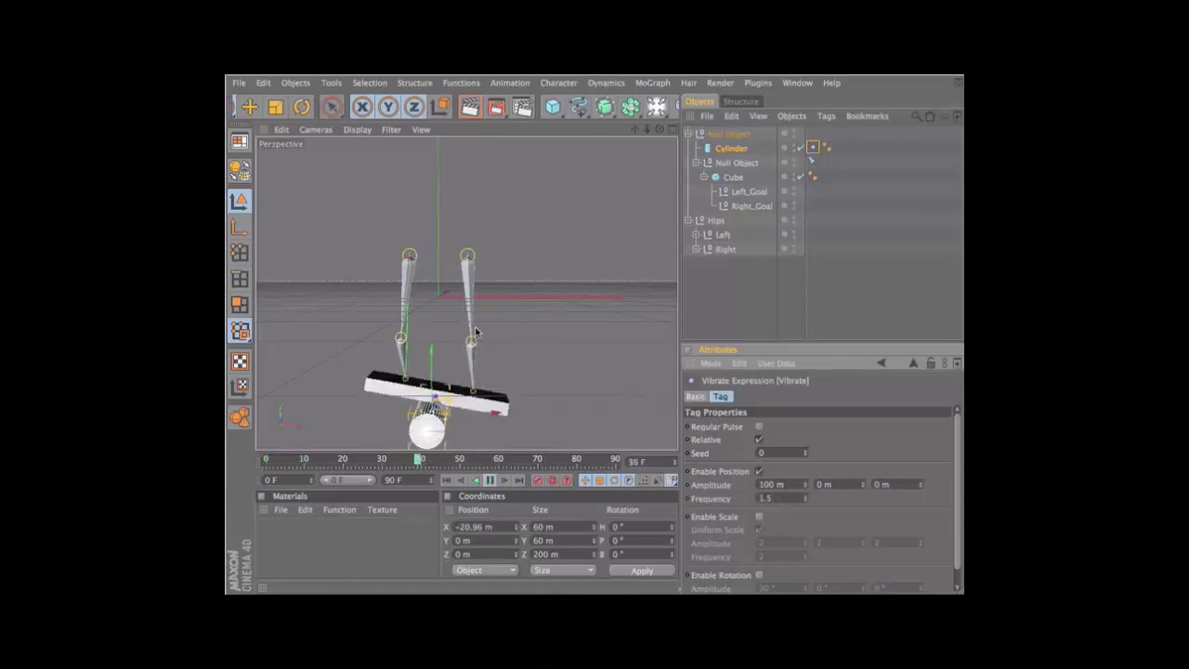
Extend the project end to 1500 frames and watch the full playback before stopping
{"action": "double_click", "coordinate": [397, 479]}
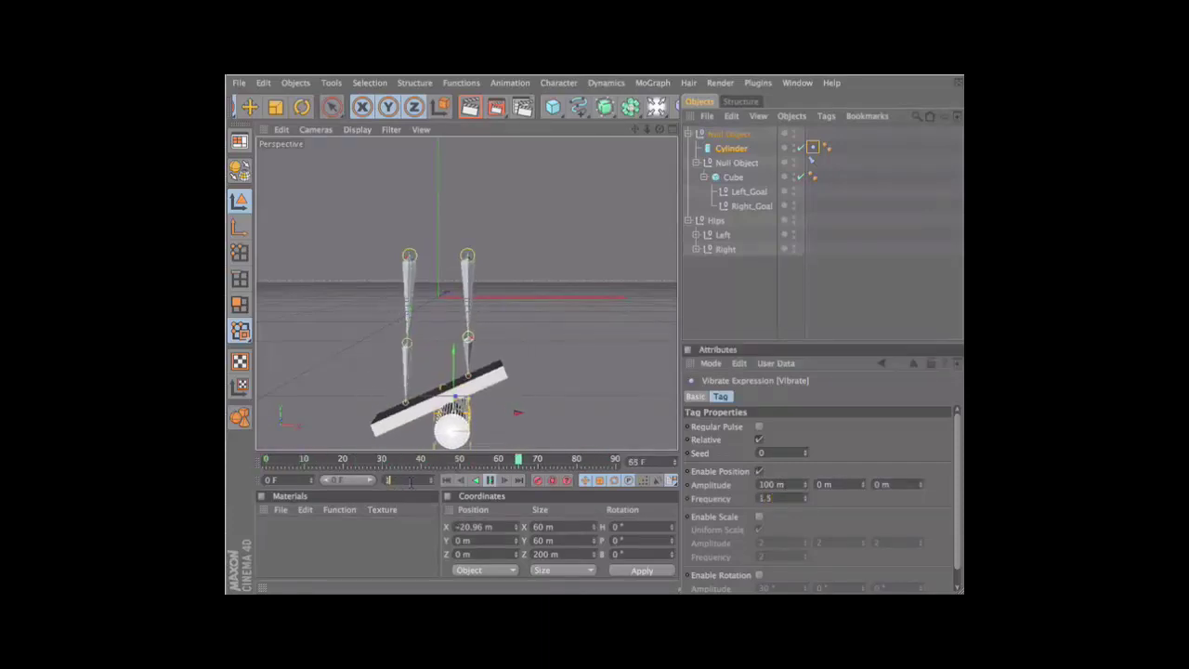
{"action": "type", "text": "1500"}
{"action": "key", "text": "Return"}
{"action": "left_click_drag", "start_coordinate": [341, 481], "coordinate": [370, 480]}
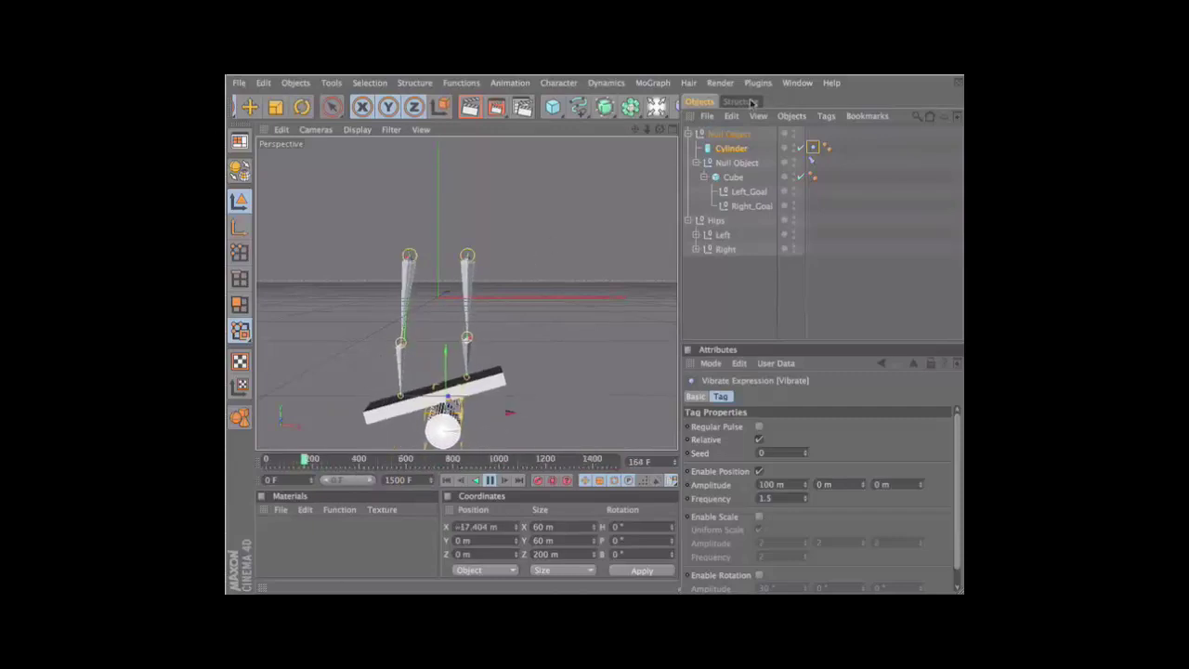
{"action": "left_click", "coordinate": [717, 221]}
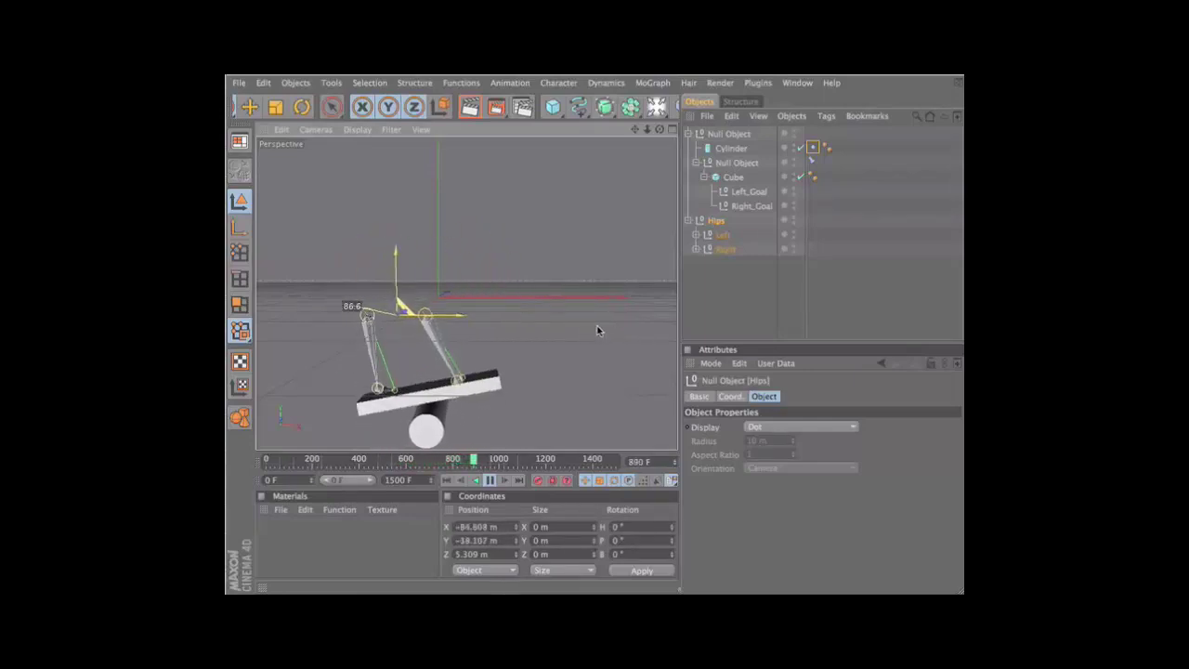
{"action": "key", "text": "F7"}
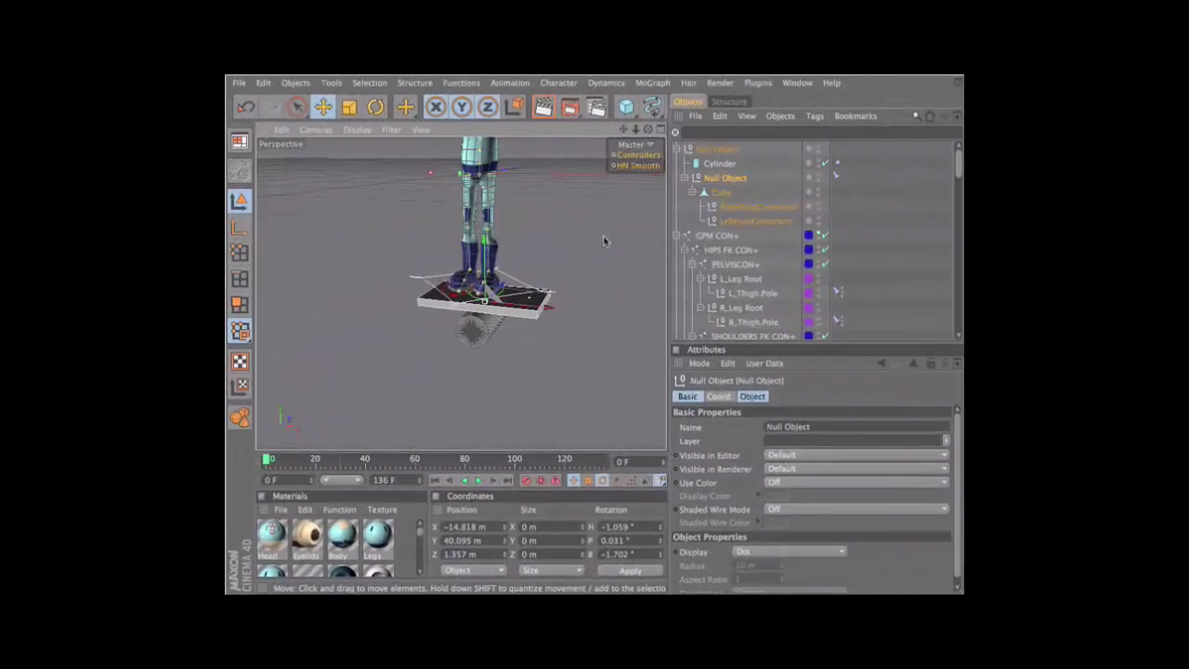
Move the left foot controller onto the board and tilt it to match the surface
{"action": "mouse_move", "coordinate": [583, 328]}
{"action": "left_mouse_down", "text": "alt"}
{"action": "mouse_move", "coordinate": [596, 326]}
{"action": "mouse_move", "coordinate": [562, 279]}
{"action": "mouse_move", "coordinate": [512, 297]}
{"action": "mouse_move", "coordinate": [597, 332]}
{"action": "mouse_move", "coordinate": [465, 236]}
{"action": "left_mouse_up", "text": "alt"}
{"action": "scroll", "coordinate": [562, 280], "scroll_direction": "up", "scroll_amount": 3}
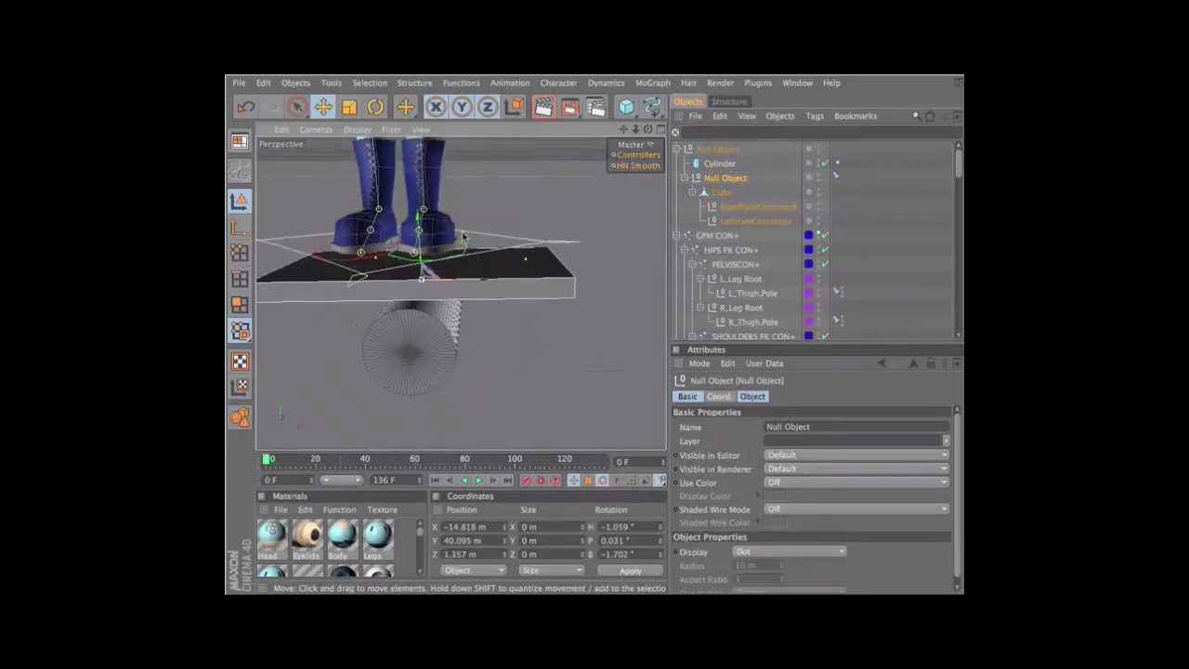
{"action": "left_click", "coordinate": [465, 244]}
{"action": "key", "text": "F4"}
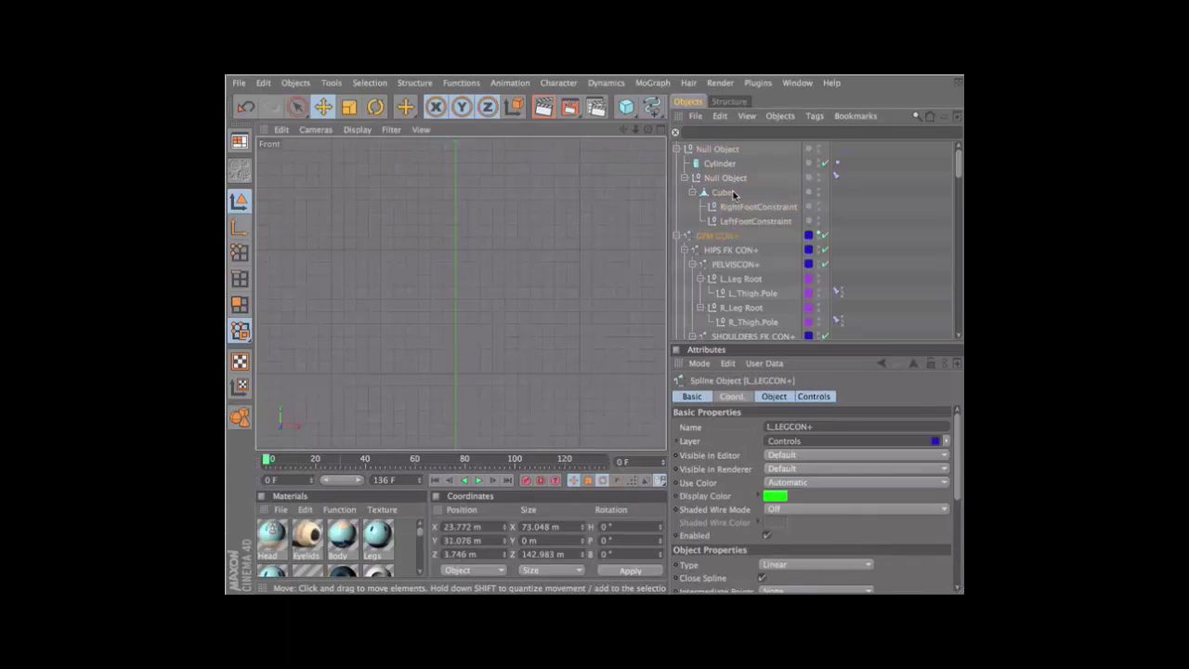
{"action": "left_click", "coordinate": [551, 304]}
{"action": "scroll", "coordinate": [553, 316], "scroll_direction": "down", "scroll_amount": 2}
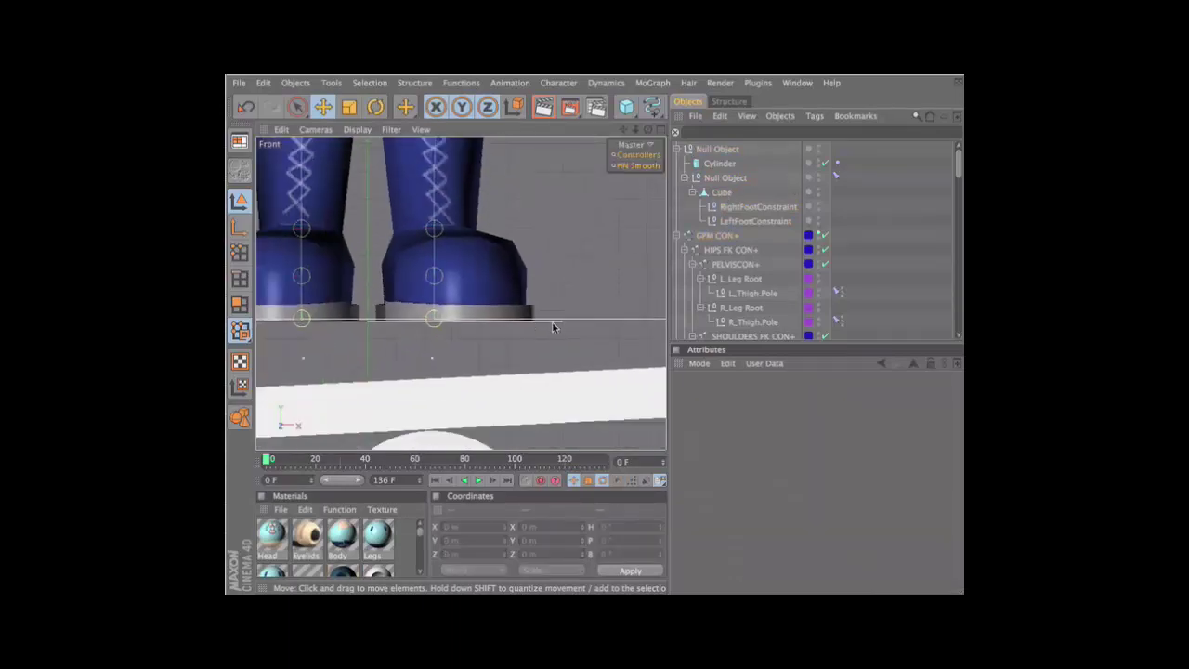
{"action": "left_click_drag", "start_coordinate": [550, 328], "coordinate": [596, 331]}
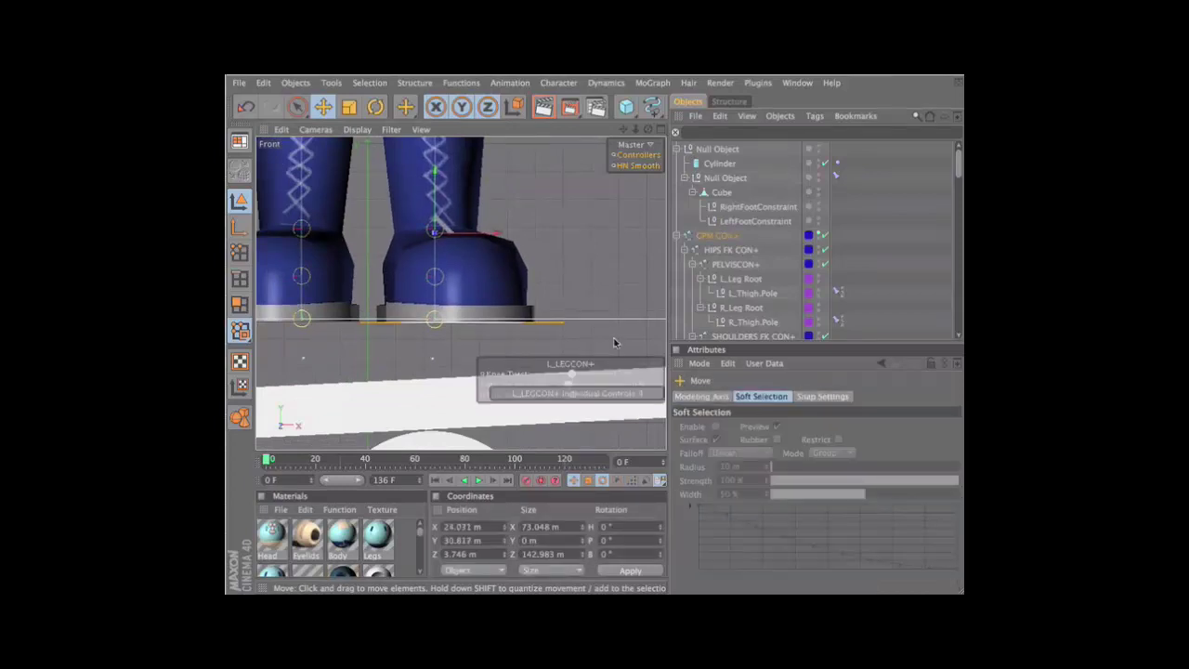
{"action": "key", "text": "r"}
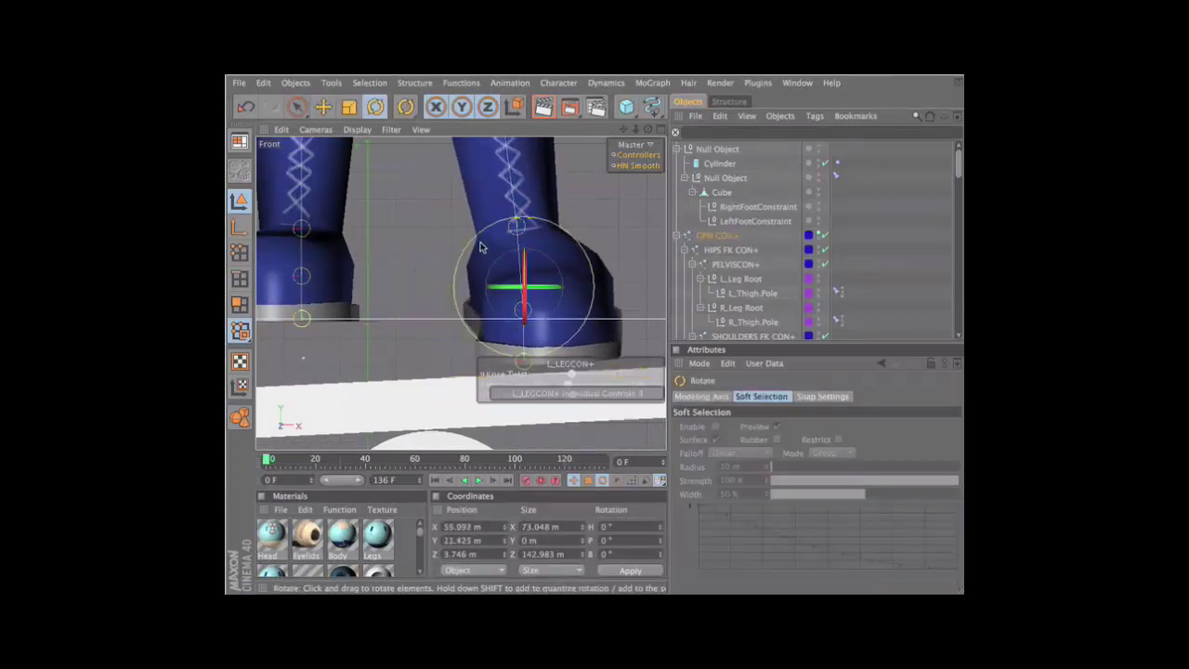
{"action": "left_click_drag", "start_coordinate": [509, 270], "coordinate": [495, 267]}
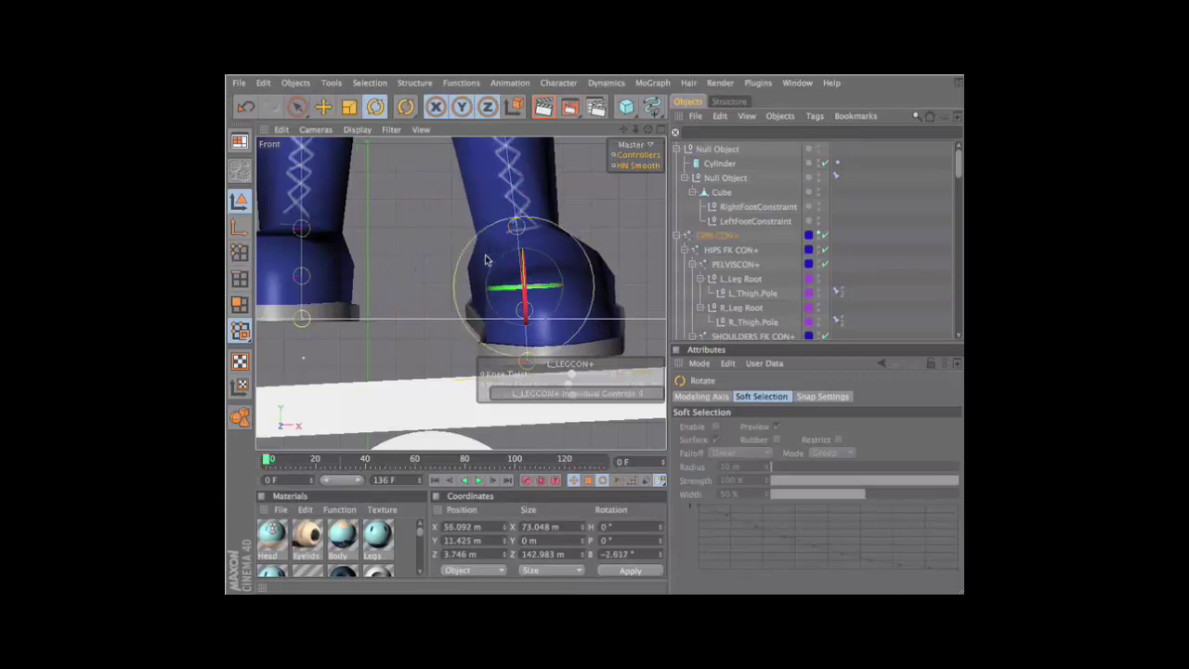
{"action": "middle_click_drag", "start_coordinate": [269, 323], "coordinate": [380, 283], "text": "alt"}
Place the right foot controller on the board, tilted -5 degrees, and test the left leg
{"action": "left_click", "coordinate": [481, 284]}
{"action": "key", "text": "e"}
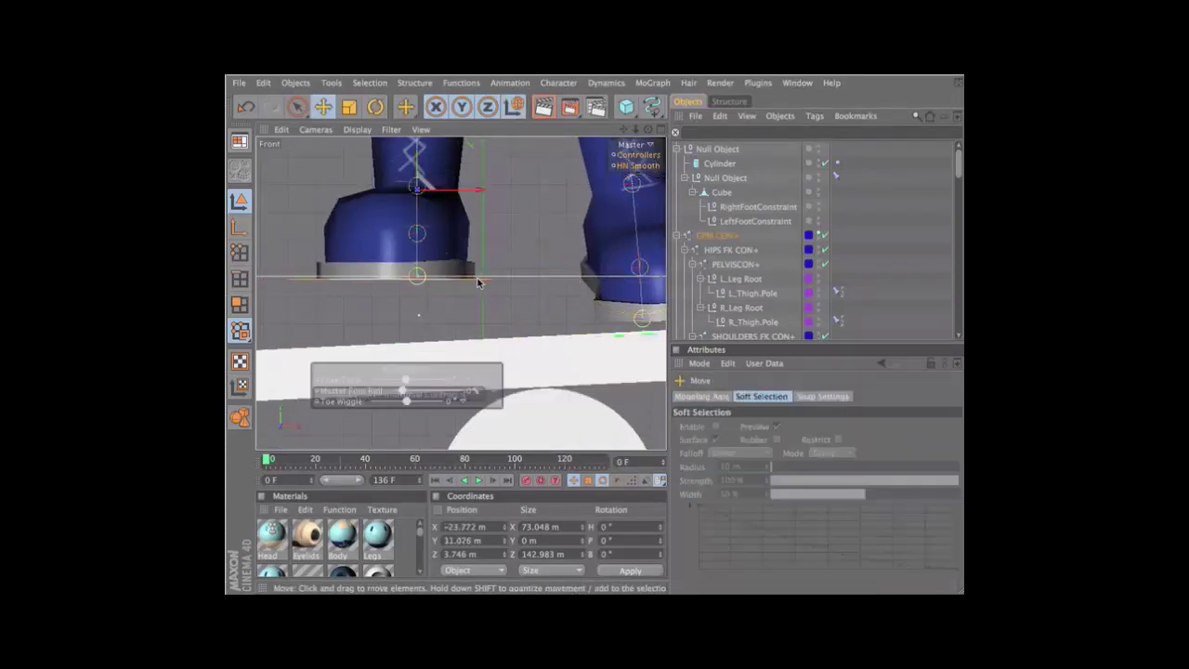
{"action": "middle_click_drag", "start_coordinate": [395, 354], "coordinate": [453, 293], "text": "alt"}
{"action": "scroll", "coordinate": [452, 294], "scroll_direction": "down", "scroll_amount": 2}
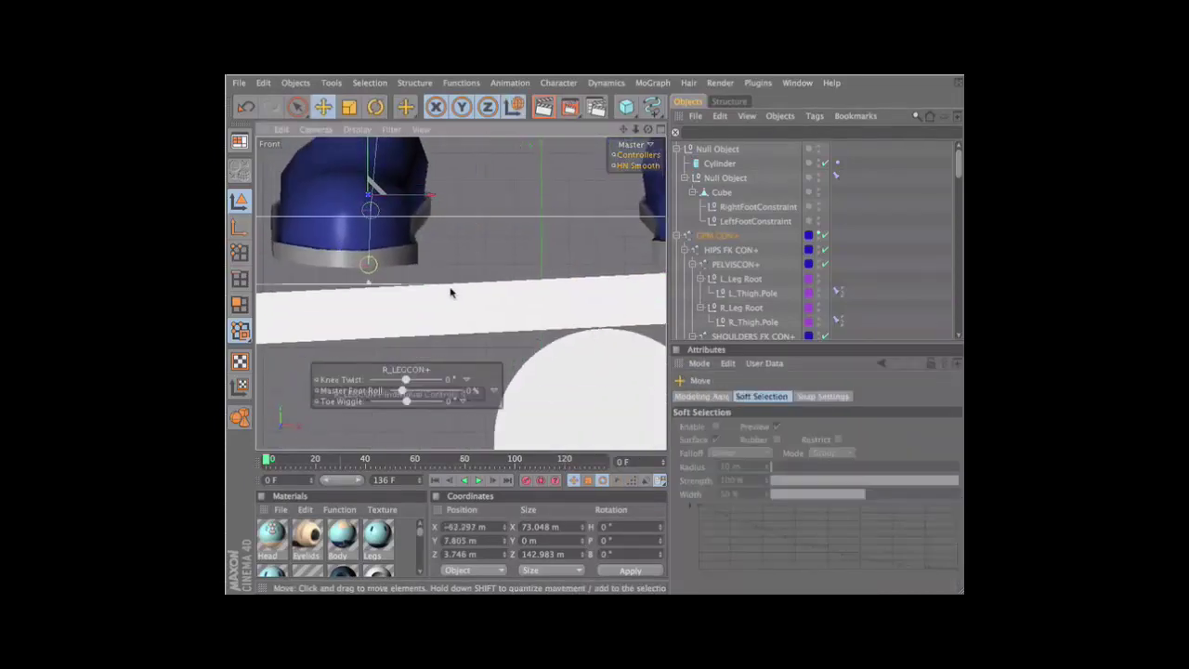
{"action": "scroll", "coordinate": [469, 316], "scroll_direction": "down", "scroll_amount": 3}
{"action": "scroll", "coordinate": [474, 332], "scroll_direction": "down", "scroll_amount": 2}
{"action": "left_click_drag", "start_coordinate": [596, 327], "coordinate": [442, 263]}
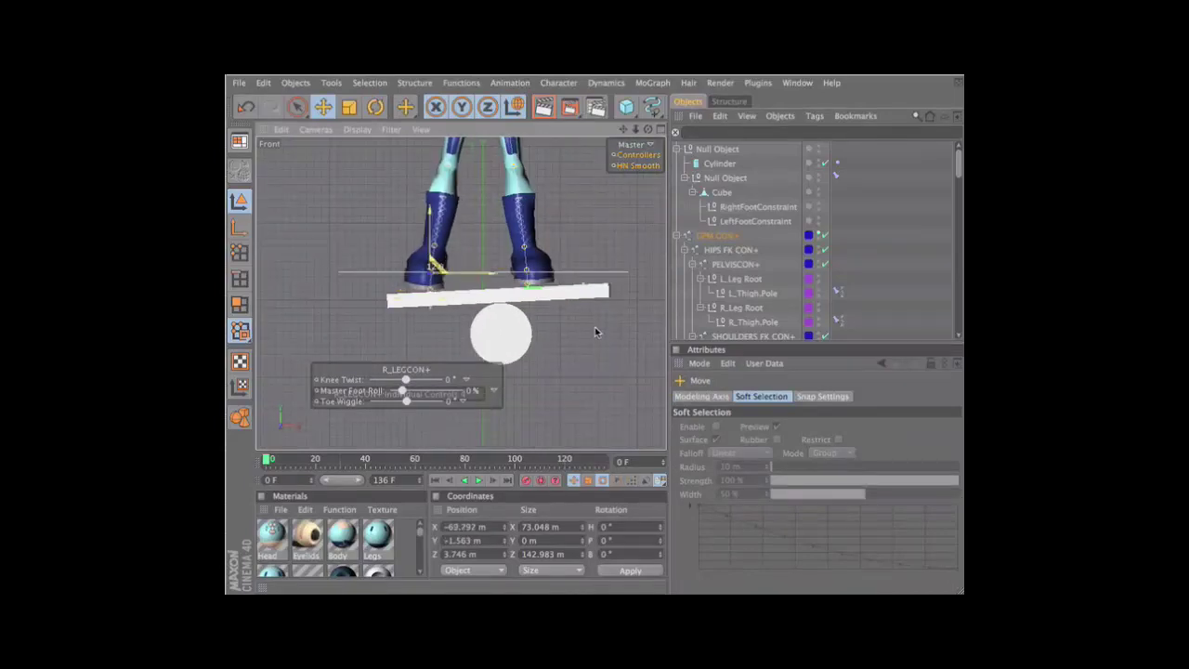
{"action": "key", "text": "r"}
{"action": "left_click_drag", "start_coordinate": [507, 231], "coordinate": [533, 238]}
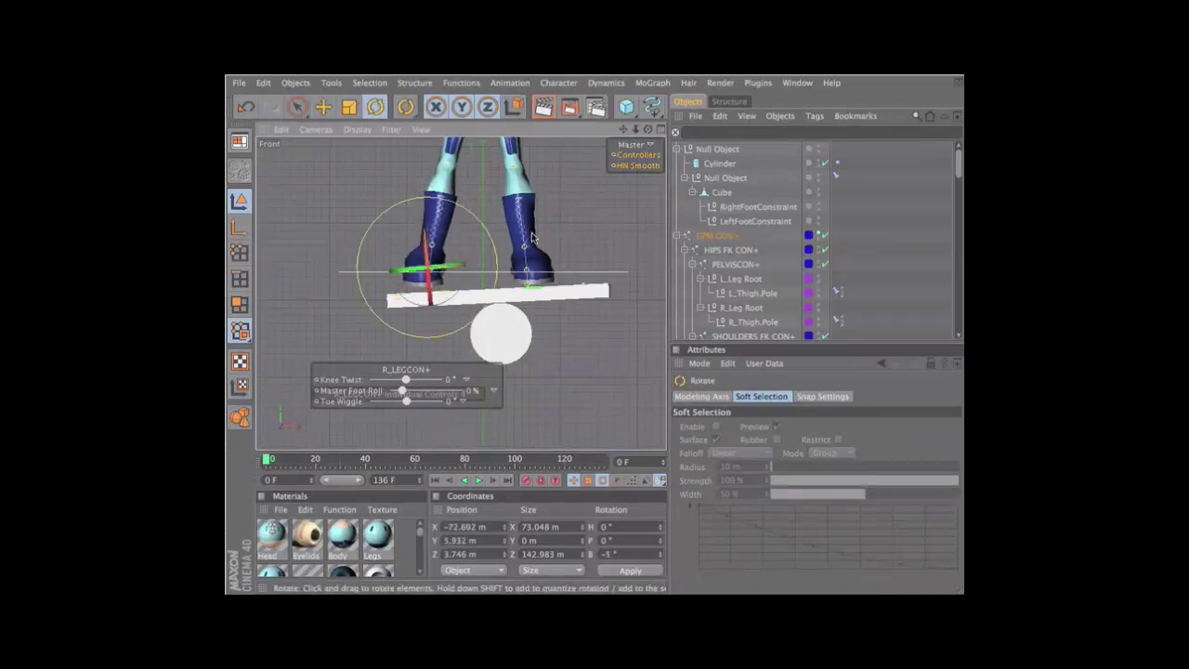
{"action": "left_click", "coordinate": [544, 291]}
{"action": "key", "text": "space"}
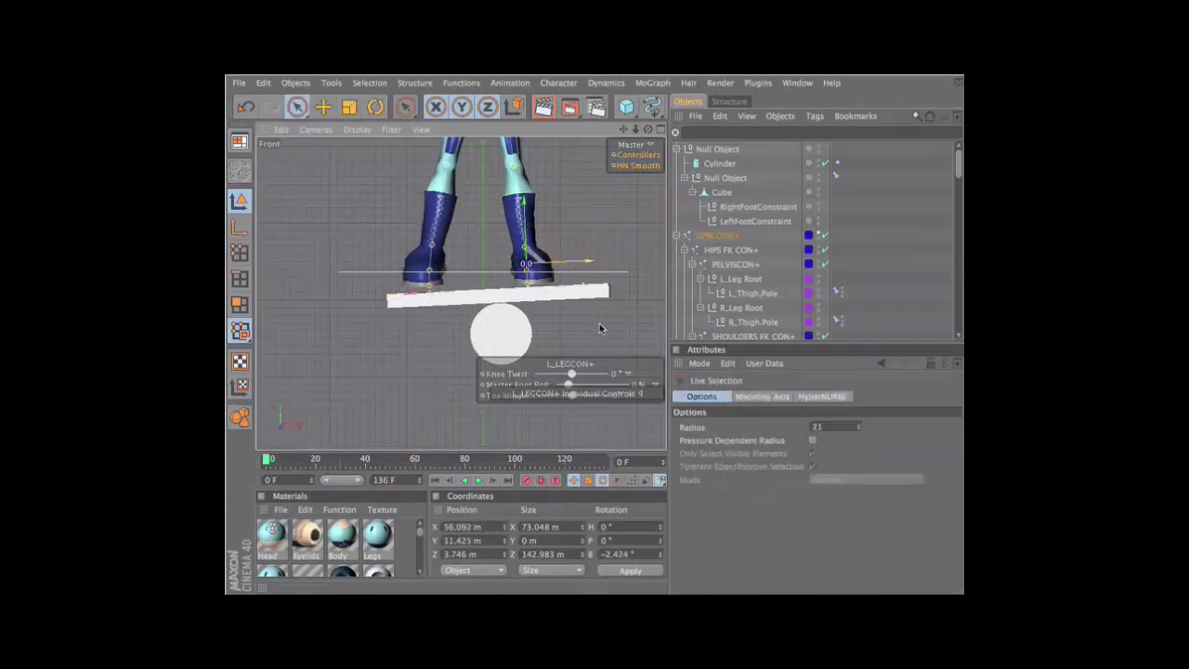
{"action": "left_click_drag", "start_coordinate": [598, 327], "coordinate": [561, 267]}
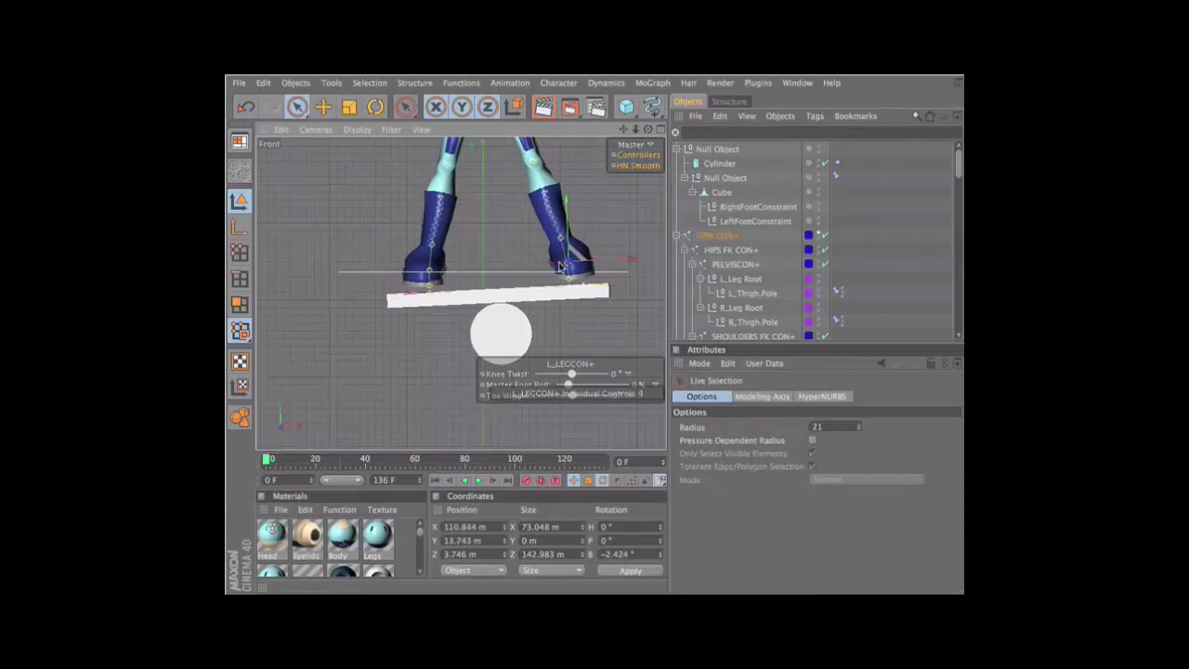
Delete the RightFootConstraint and LeftFootConstraint nulls and return to the Perspective view
{"action": "left_click", "coordinate": [685, 249]}
{"action": "left_click", "coordinate": [714, 277], "text": "shift"}
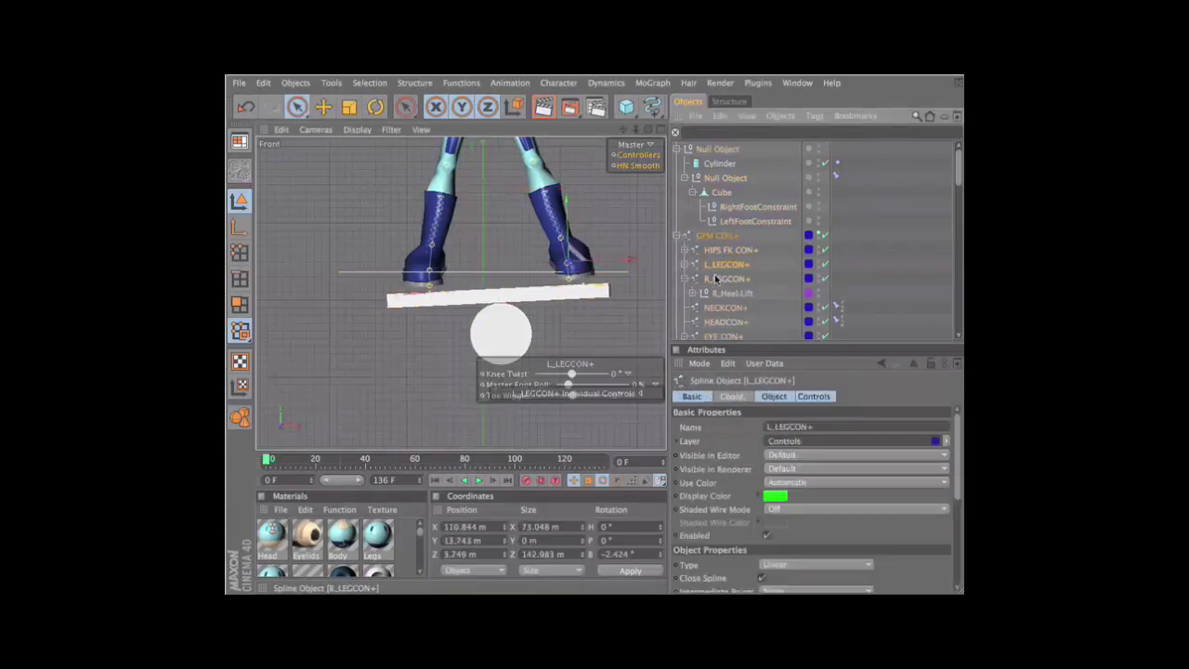
{"action": "left_click", "coordinate": [757, 250]}
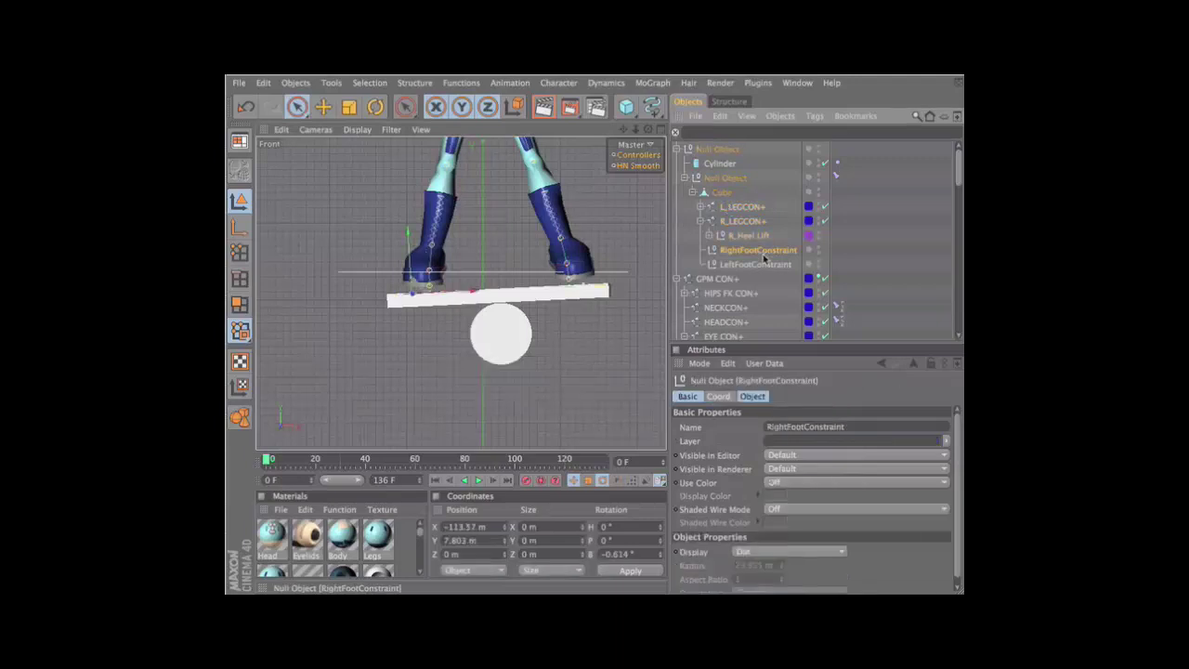
{"action": "left_click", "coordinate": [762, 265], "text": "shift"}
{"action": "key", "text": "Delete"}
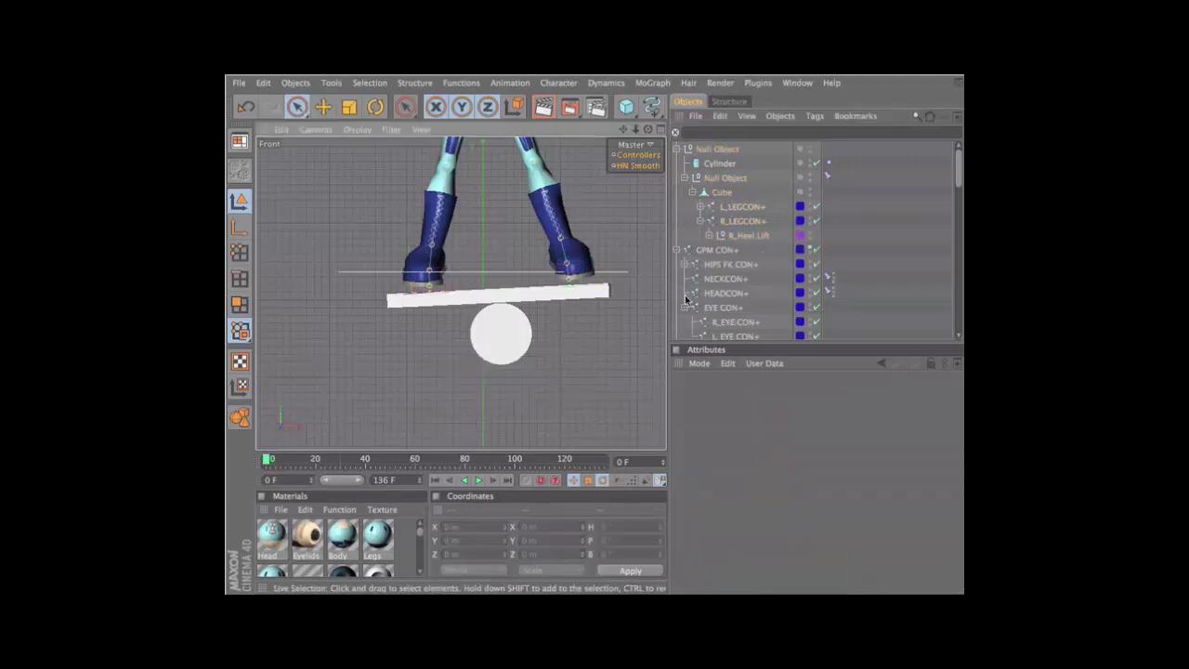
{"action": "key", "text": "F1"}
{"action": "scroll", "coordinate": [598, 329], "scroll_direction": "down", "scroll_amount": 5}
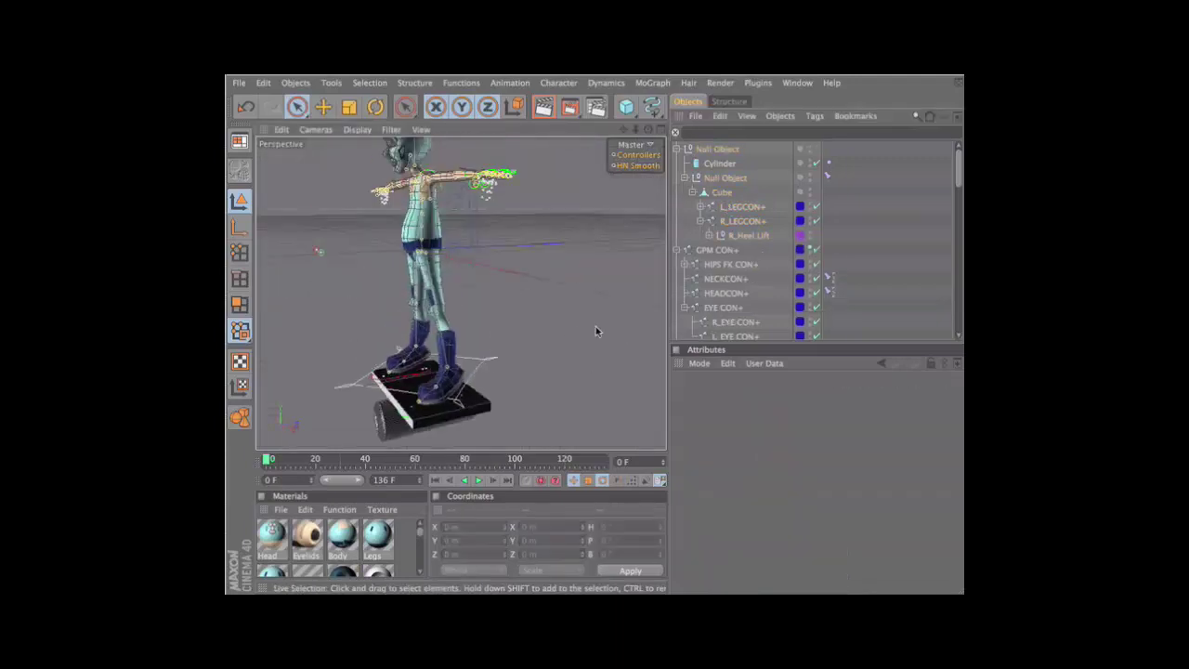
{"action": "left_click", "coordinate": [450, 216]}
{"action": "left_click_drag", "start_coordinate": [596, 327], "coordinate": [586, 330], "text": "alt"}
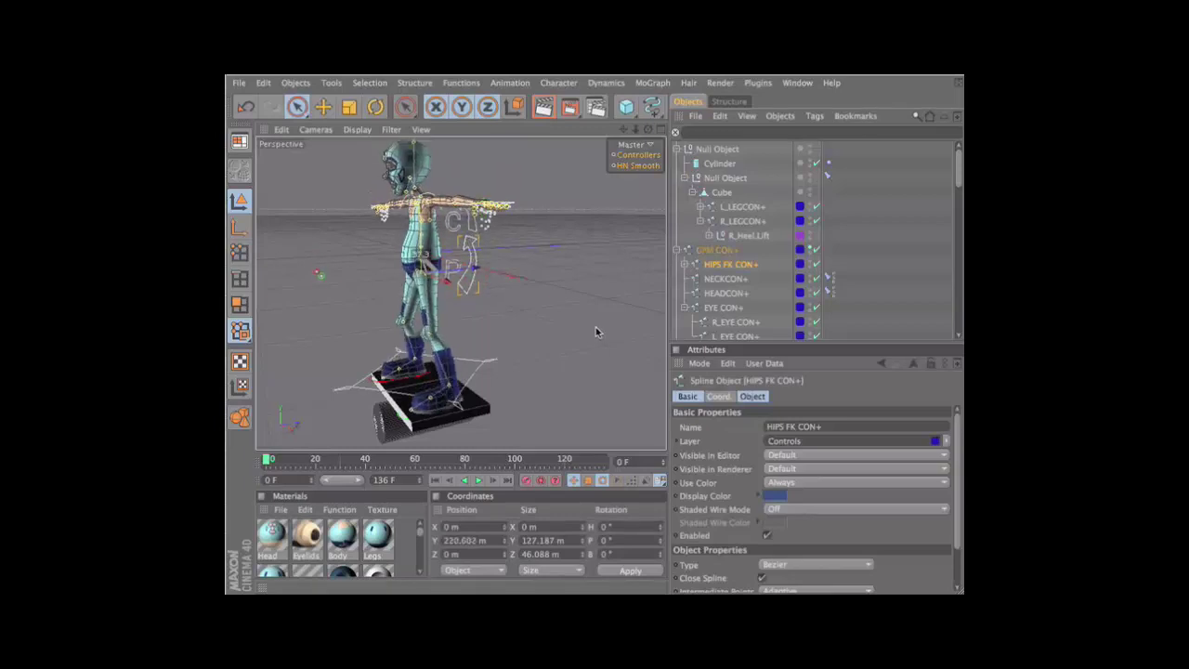
{"action": "key", "text": "F8"}
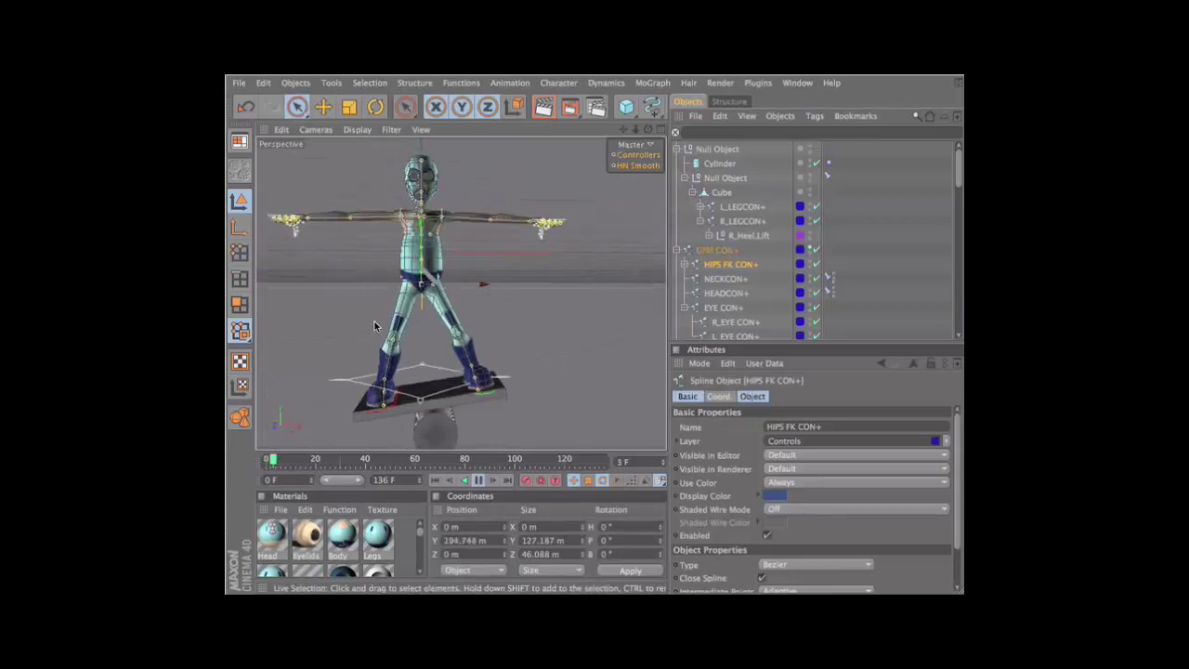
{"action": "key", "text": "F8"}
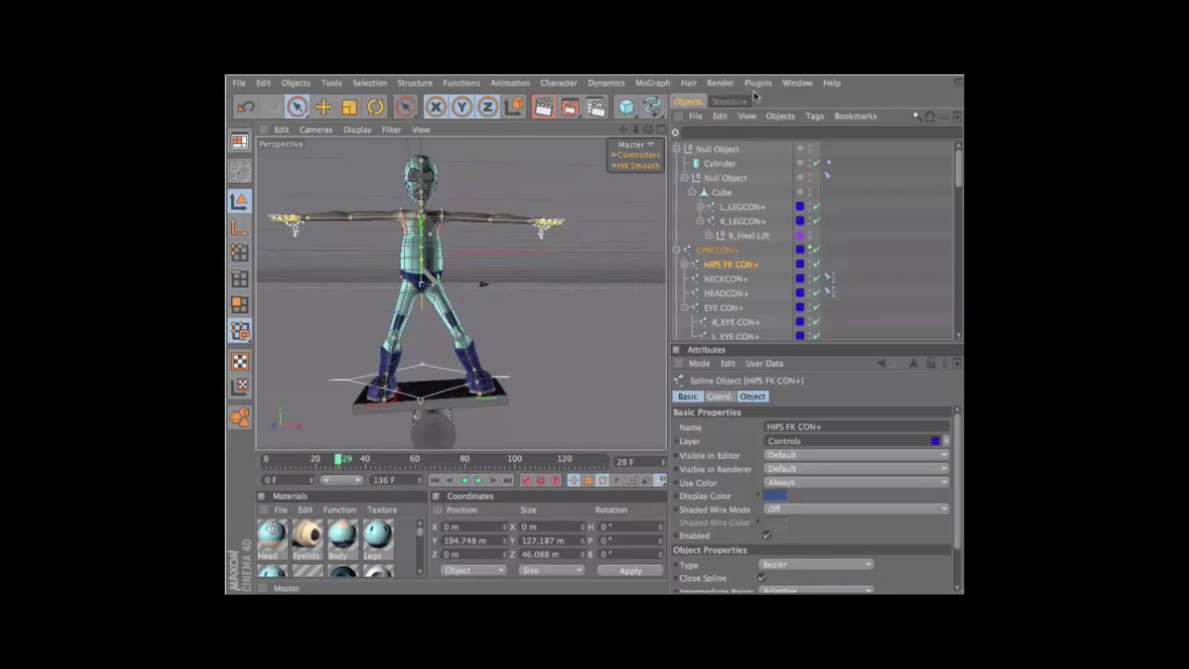
{"action": "left_click", "coordinate": [828, 178]}
{"action": "left_click", "coordinate": [721, 396]}
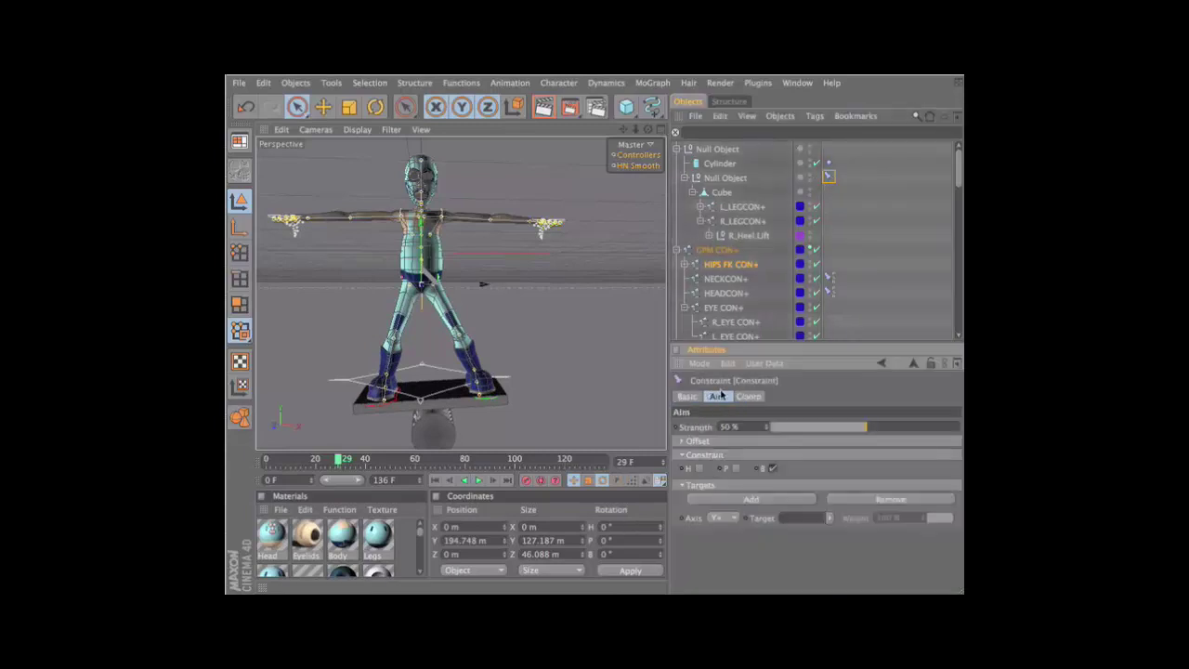
{"action": "left_click", "coordinate": [689, 266]}
{"action": "left_click", "coordinate": [725, 281]}
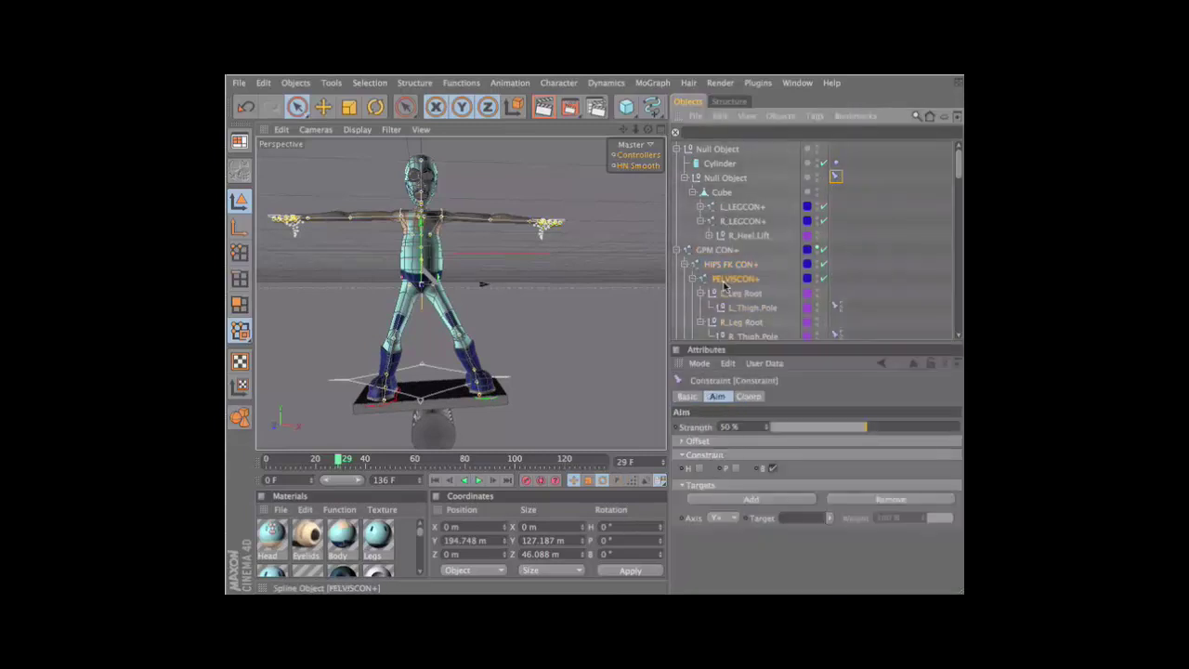
{"action": "left_click_drag", "start_coordinate": [596, 326], "coordinate": [463, 288], "text": "alt"}
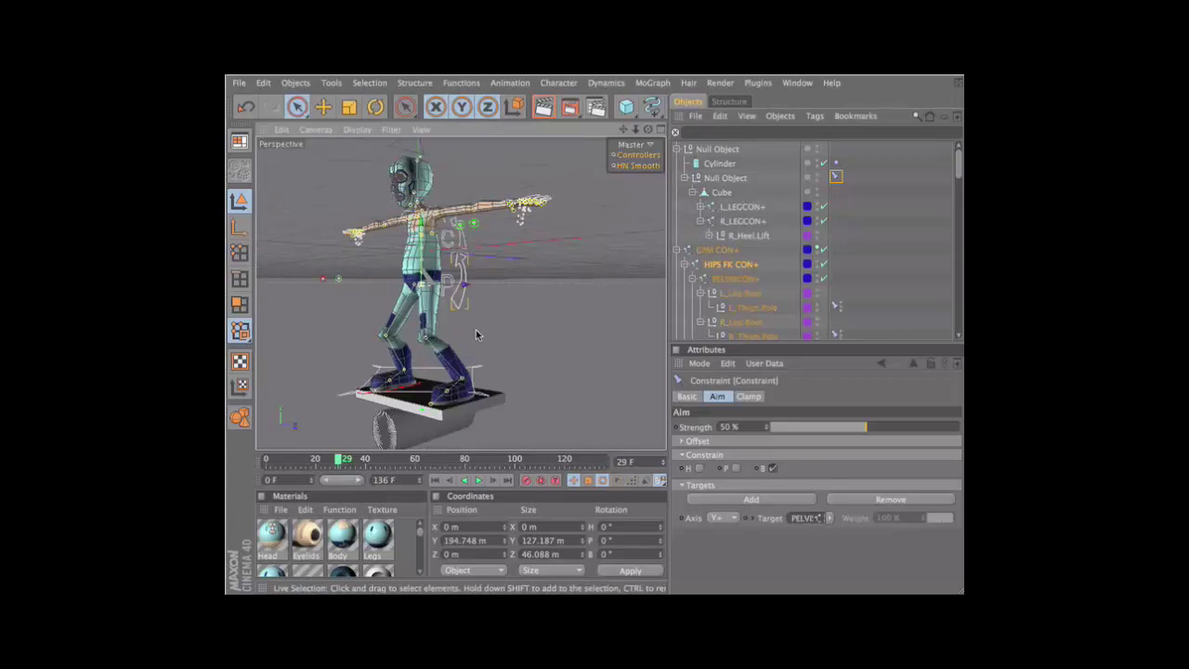
{"action": "left_click", "coordinate": [460, 280]}
{"action": "key", "text": "r"}
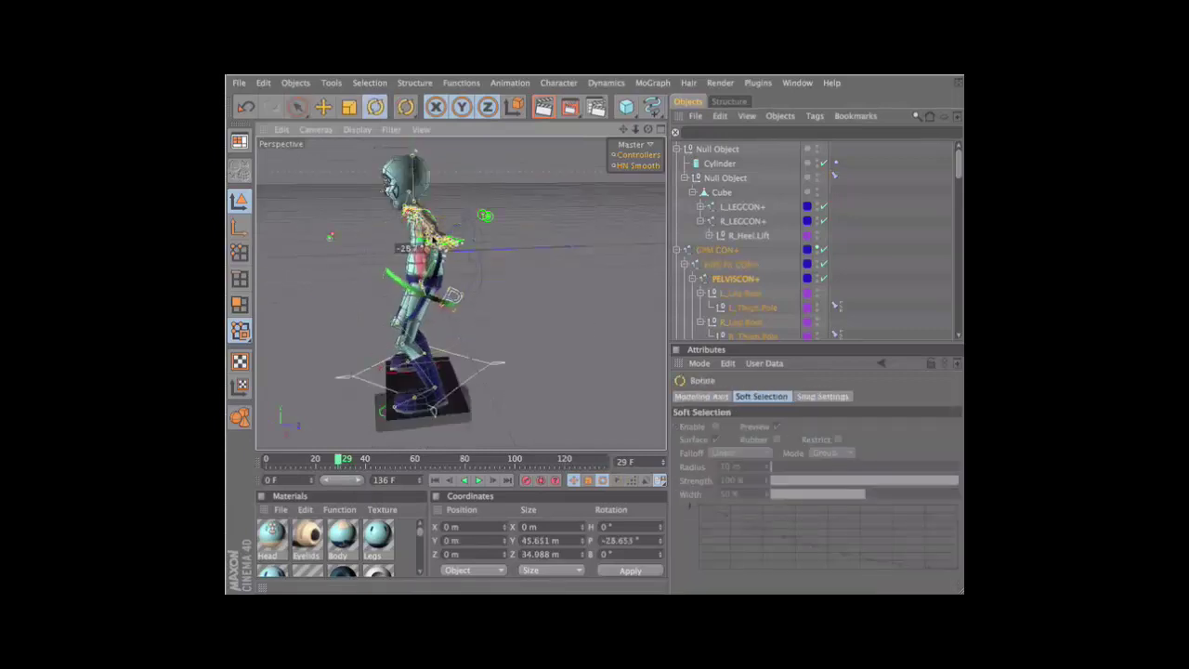
{"action": "left_click", "coordinate": [461, 252]}
{"action": "key", "text": "space"}
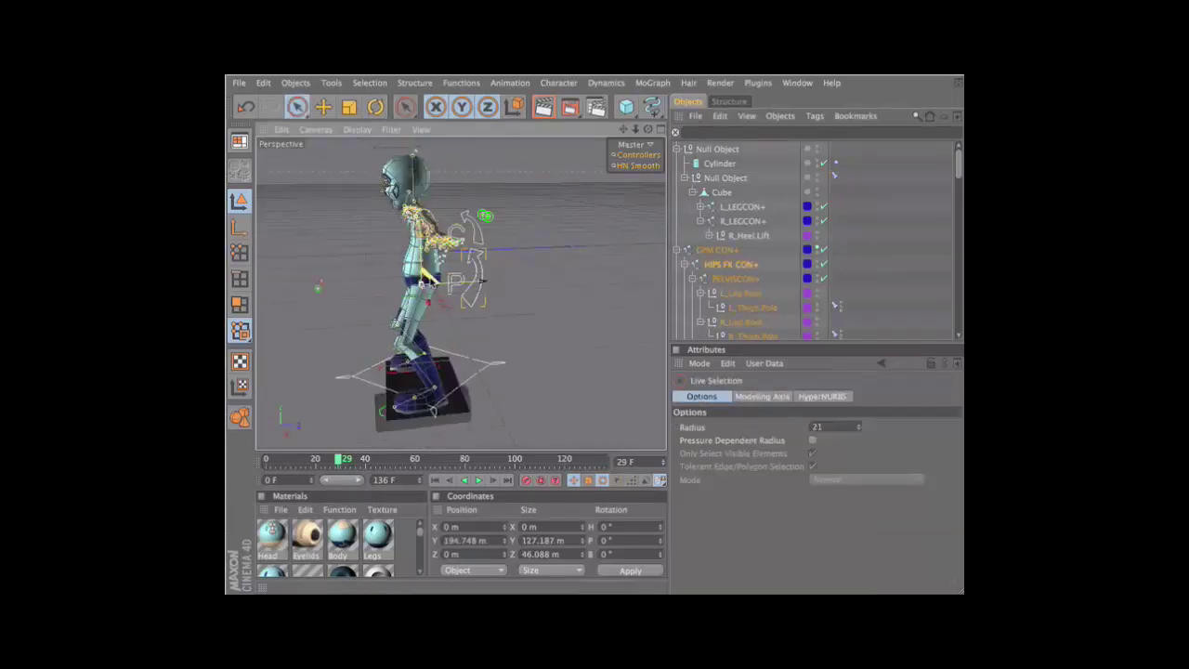
{"action": "key", "text": "ctrl+z"}
{"action": "key", "text": "ctrl+z"}
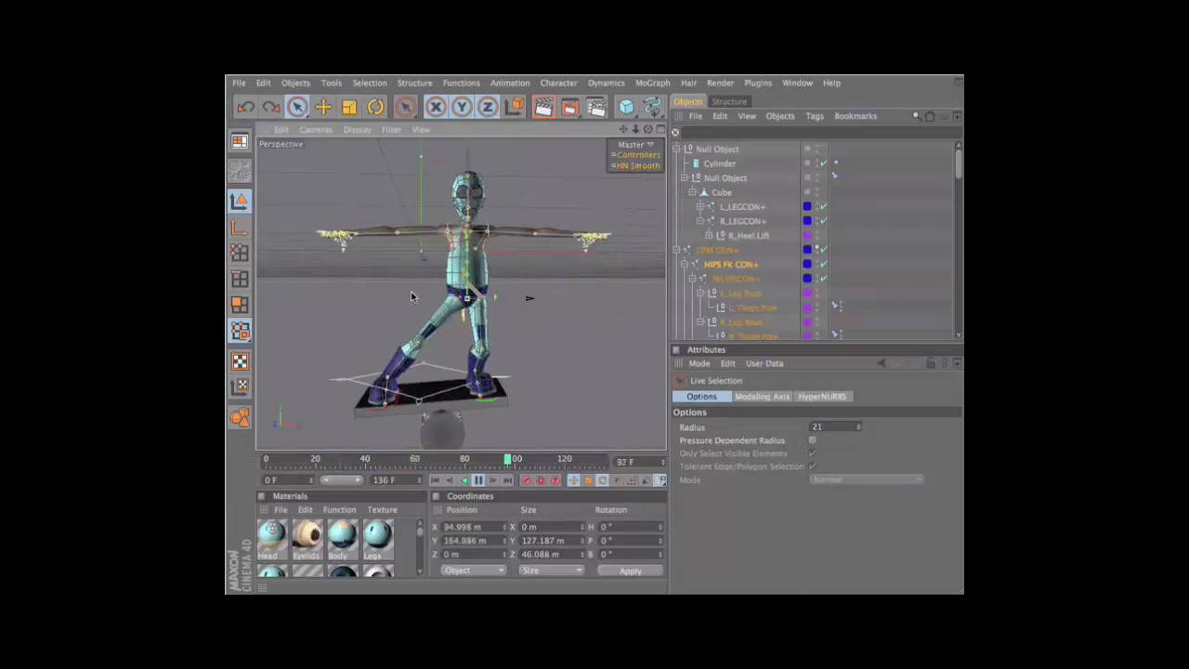
{"action": "key", "text": "F8"}
{"action": "key", "text": "shift+f"}
{"action": "left_click", "coordinate": [548, 257]}
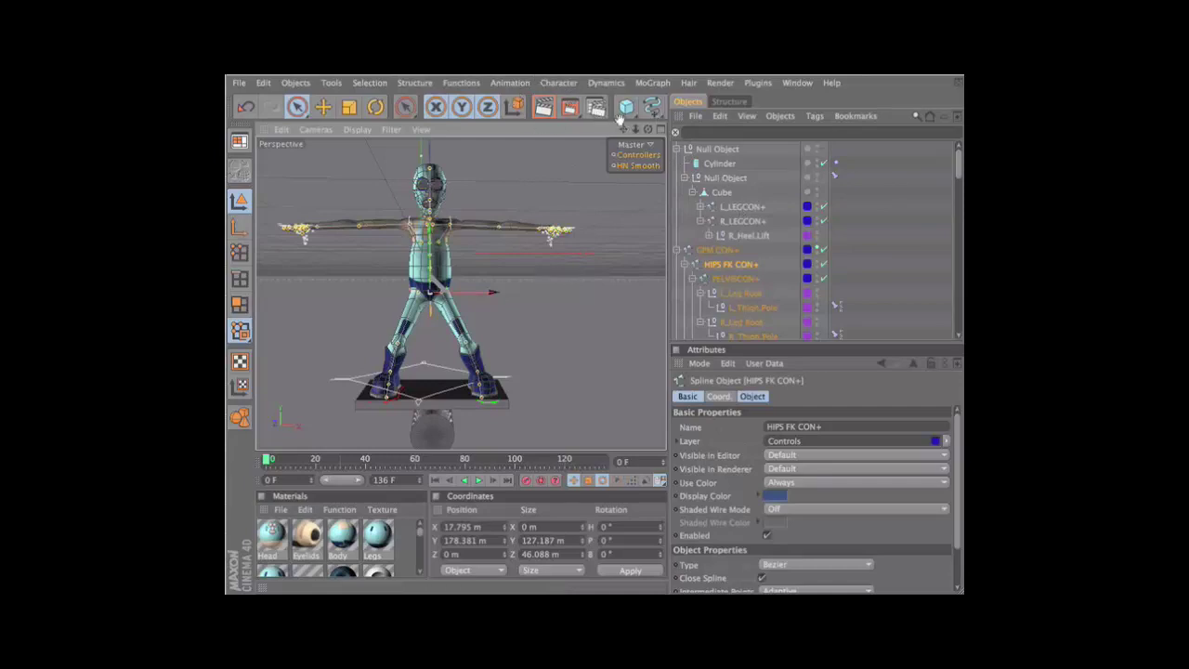
Add a Null Object and position it near the character in the Right view
{"action": "left_click_drag", "start_coordinate": [541, 107], "coordinate": [548, 167]}
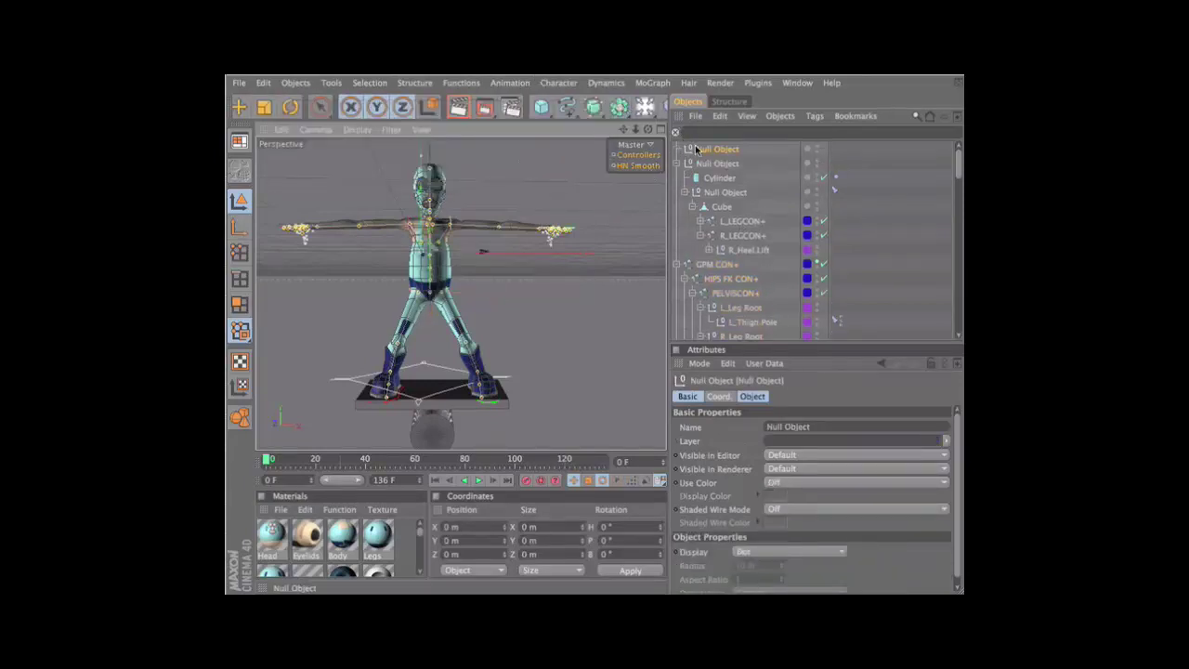
{"action": "middle_click", "coordinate": [429, 246]}
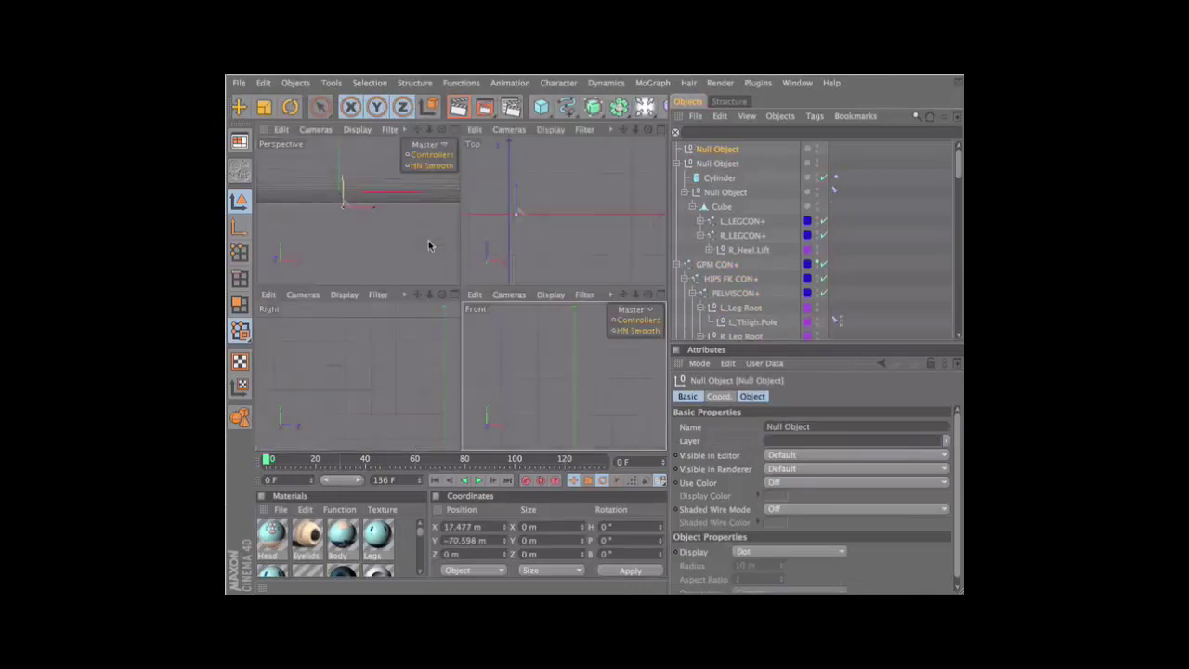
{"action": "middle_click", "coordinate": [539, 296]}
{"action": "scroll", "coordinate": [539, 295], "scroll_direction": "down", "scroll_amount": 2}
{"action": "scroll", "coordinate": [532, 288], "scroll_direction": "up", "scroll_amount": 5}
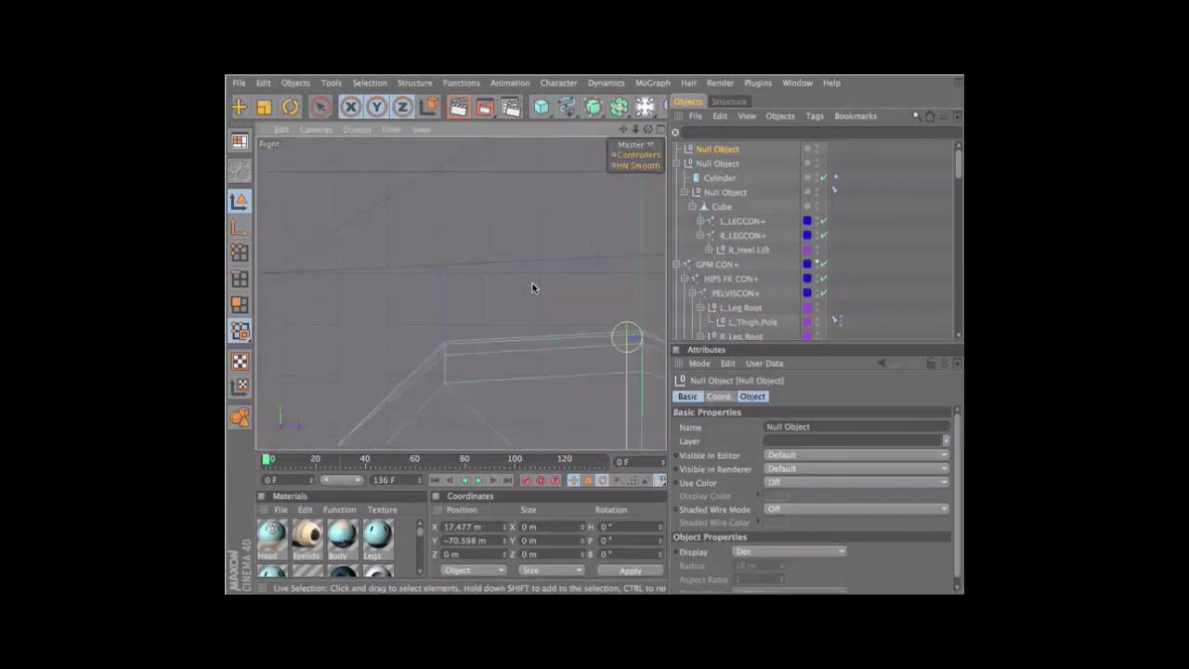
{"action": "key", "text": "F3"}
{"action": "scroll", "coordinate": [520, 307], "scroll_direction": "down", "scroll_amount": 3}
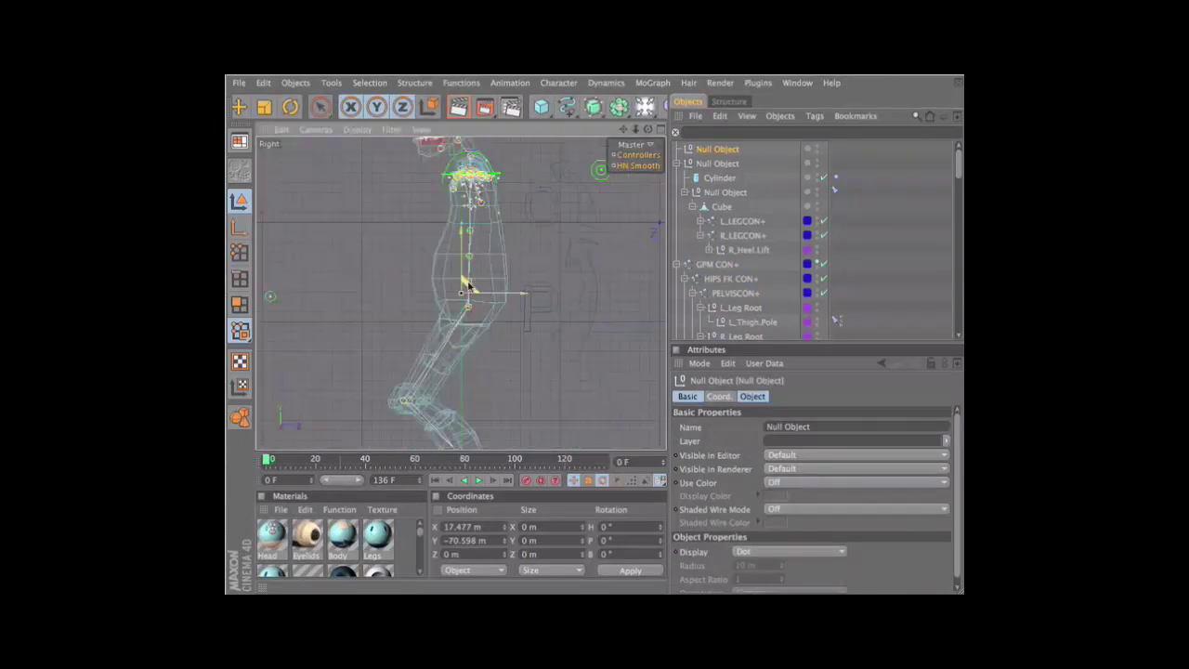
{"action": "left_click_drag", "start_coordinate": [468, 286], "coordinate": [476, 303]}
{"action": "key", "text": "F1"}
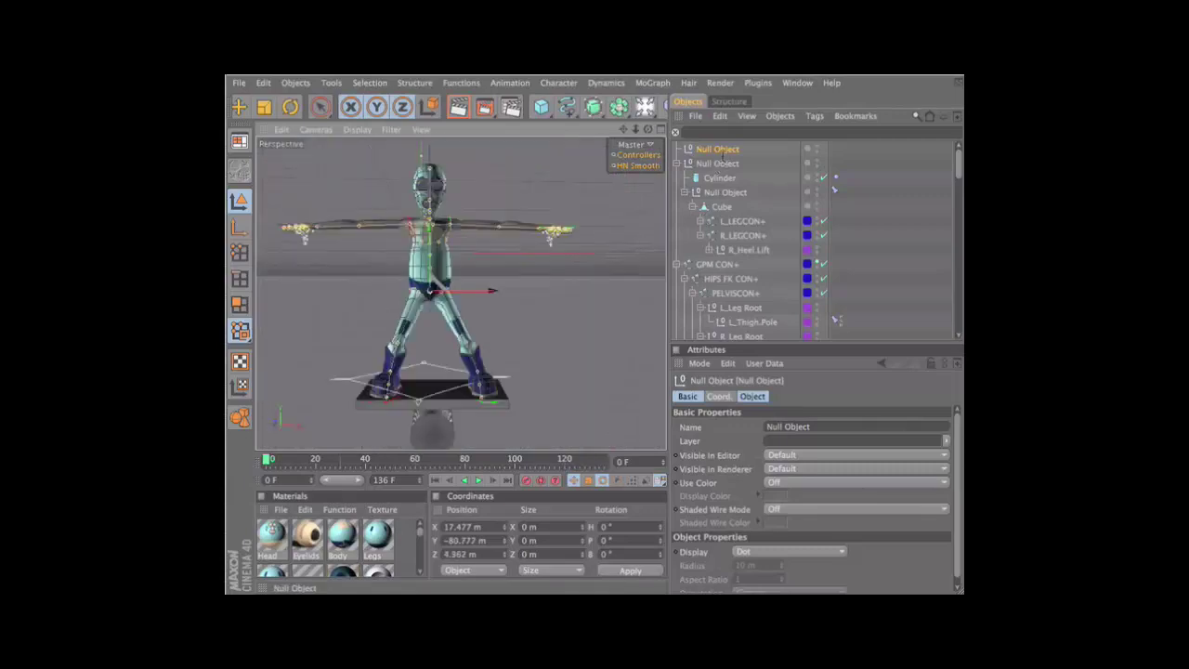
Rename the new null to SpringTarget
{"action": "double_click", "coordinate": [717, 149]}
{"action": "type", "text": "s"}
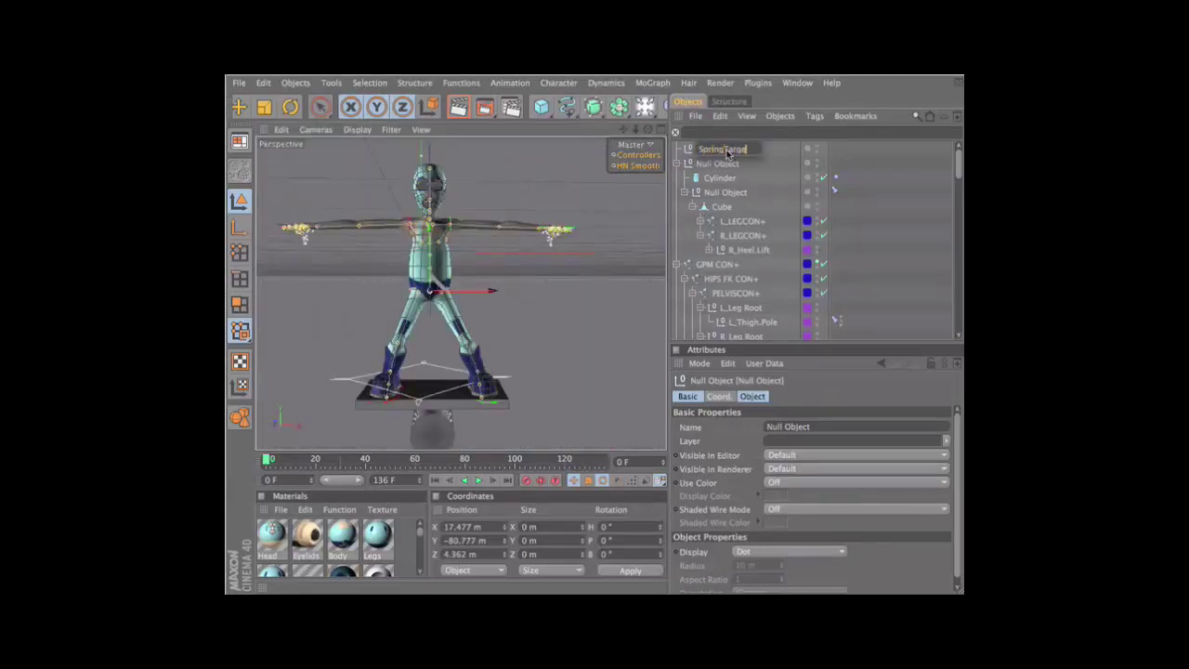
{"action": "key", "text": "Return"}
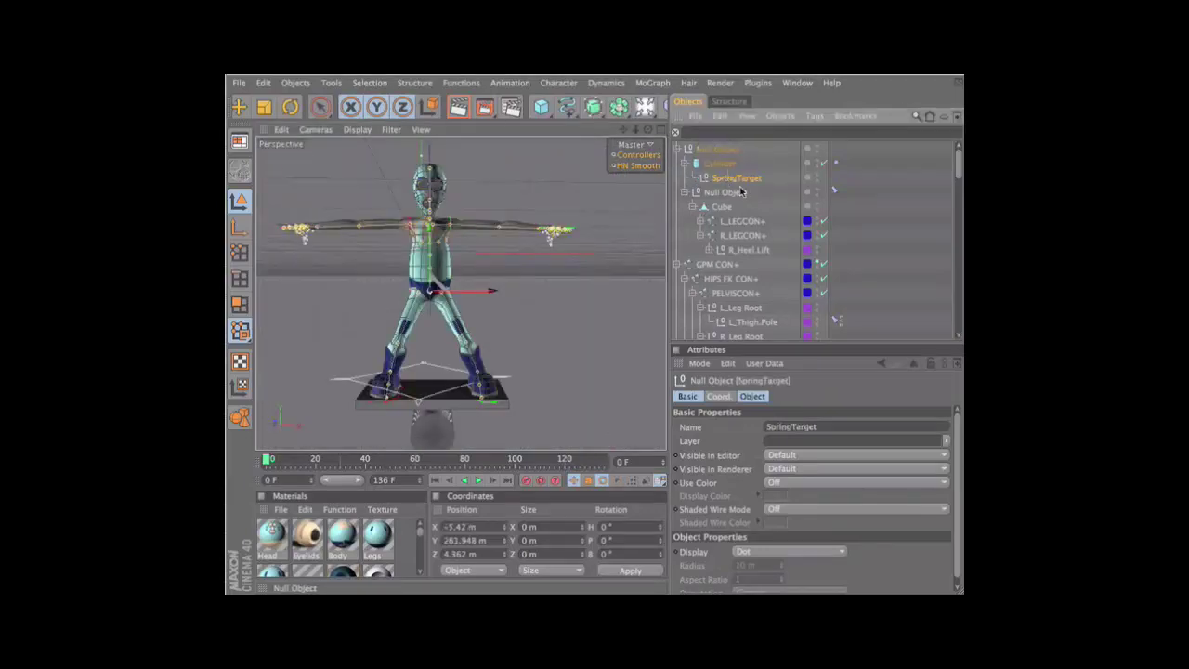
Add a Constraint tag to HIPS FK CON+ and test-move the pelvis, undoing it
{"action": "left_click", "coordinate": [730, 279]}
{"action": "right_click", "coordinate": [730, 281]}
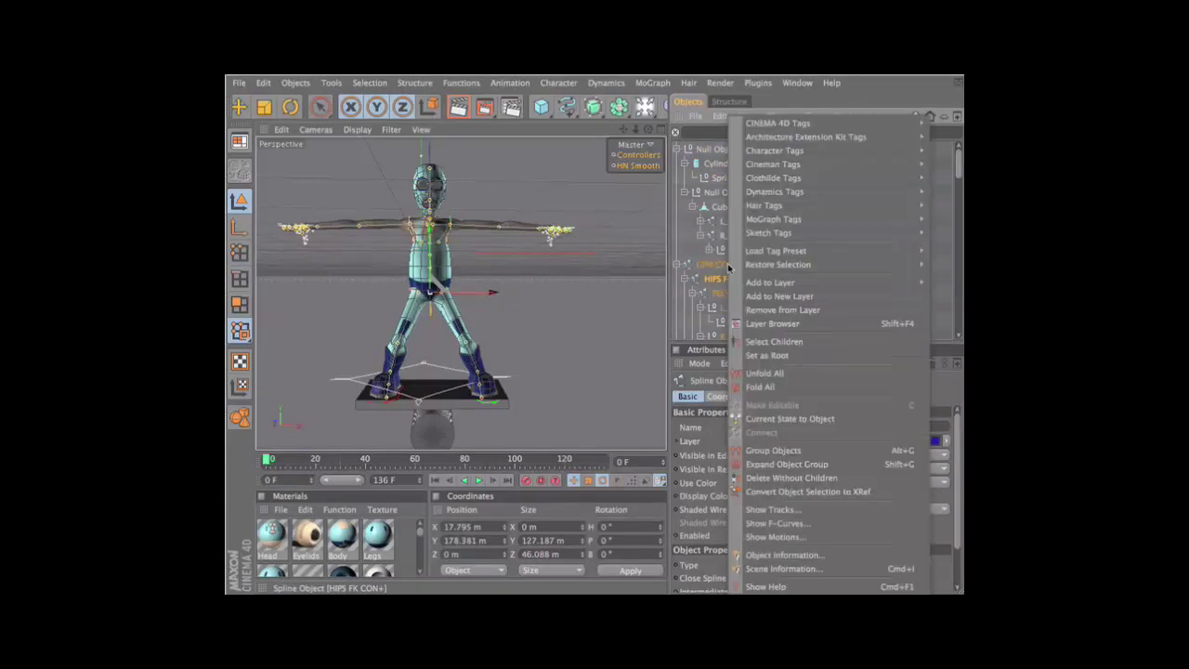
{"action": "left_click", "coordinate": [698, 152]}
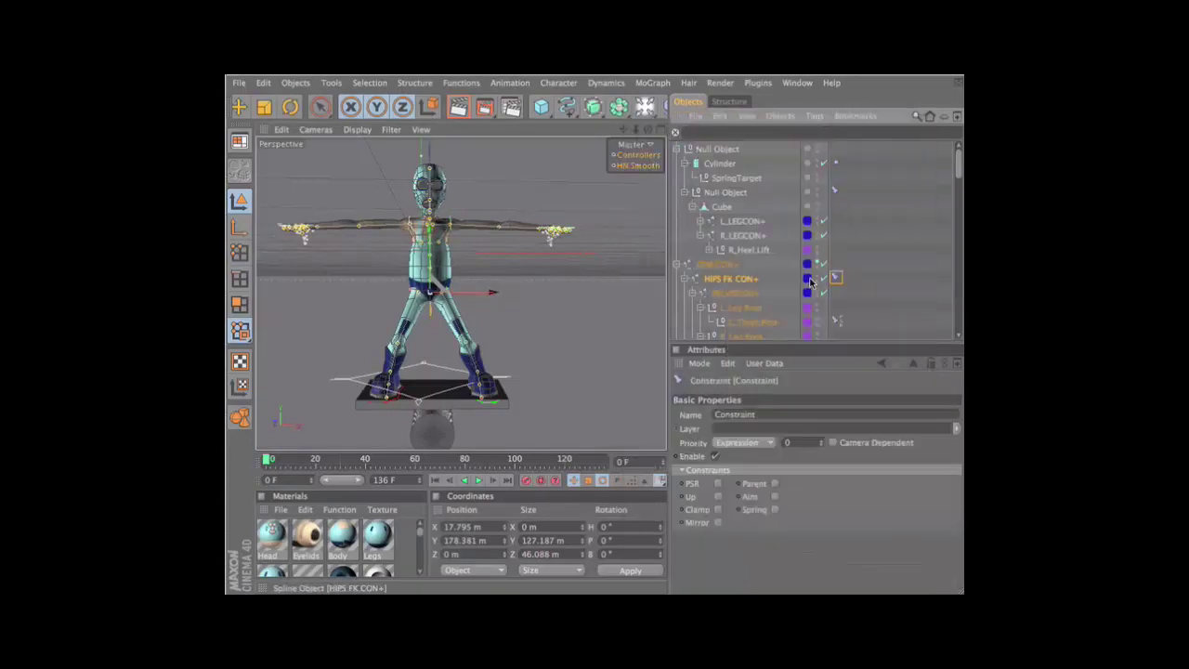
{"action": "left_click", "coordinate": [732, 294]}
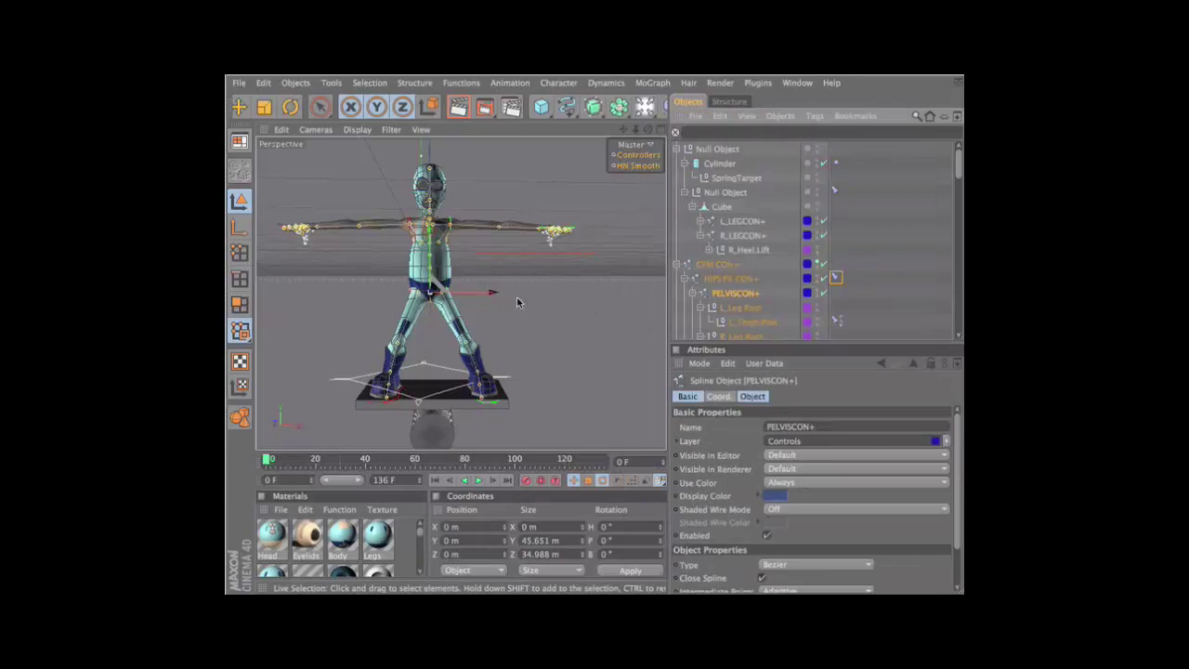
{"action": "mouse_move", "coordinate": [490, 290]}
{"action": "left_mouse_down"}
{"action": "mouse_move", "coordinate": [596, 331]}
{"action": "mouse_move", "coordinate": [490, 296]}
{"action": "left_mouse_up"}
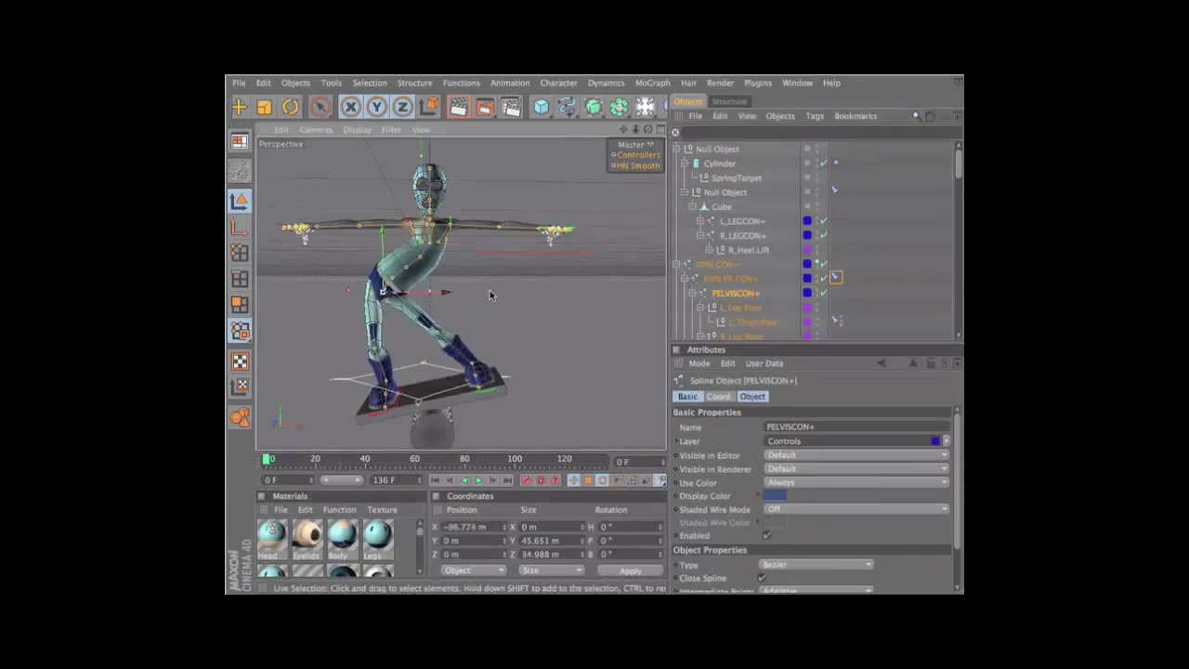
{"action": "key", "text": "ctrl+z"}
{"action": "key", "text": "ctrl+z"}
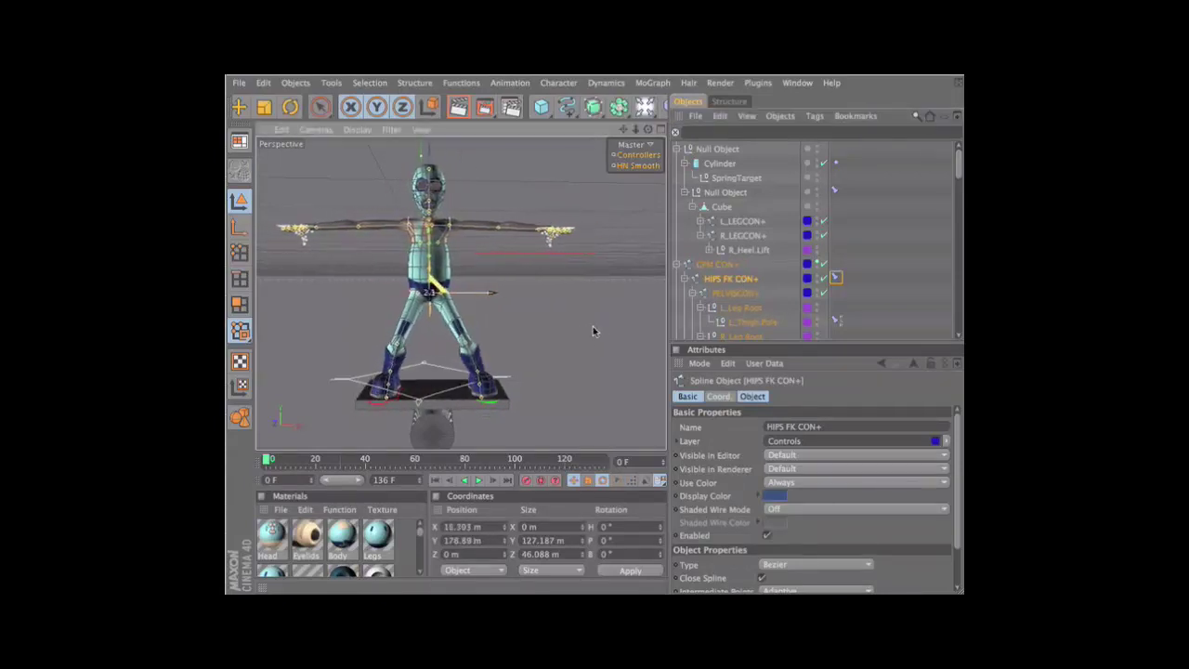
Enable Spring on the new constraint and set SpringTarget as its target
{"action": "left_click", "coordinate": [835, 278]}
{"action": "left_click", "coordinate": [773, 510]}
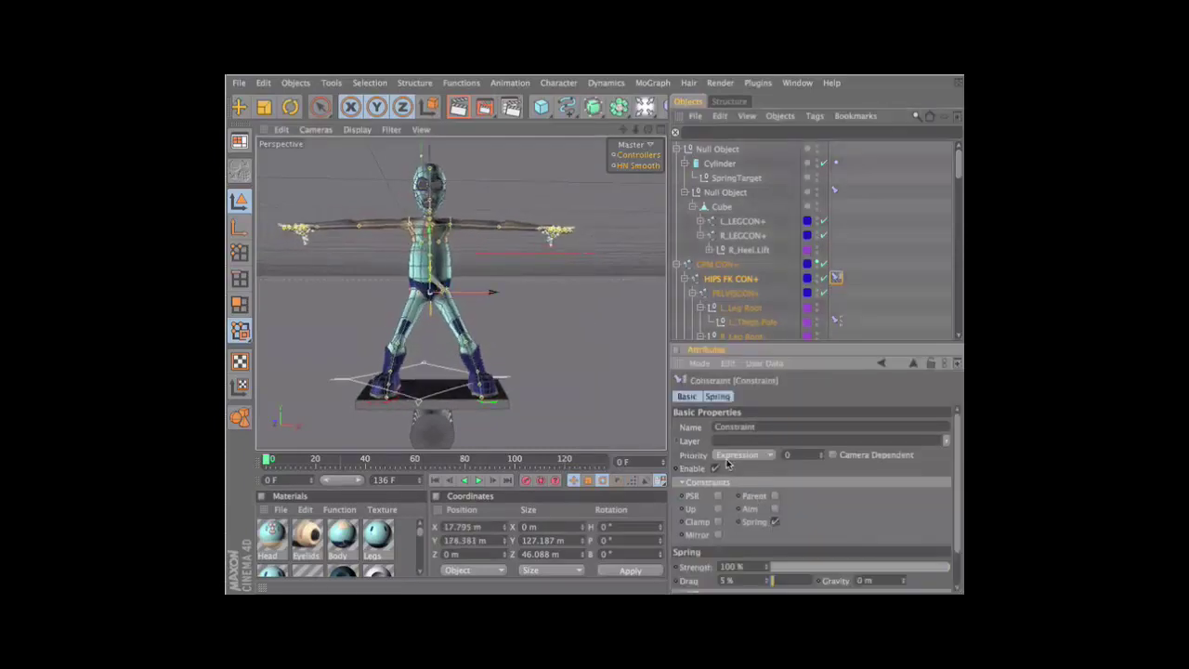
{"action": "left_click", "coordinate": [722, 397]}
{"action": "left_click", "coordinate": [732, 484]}
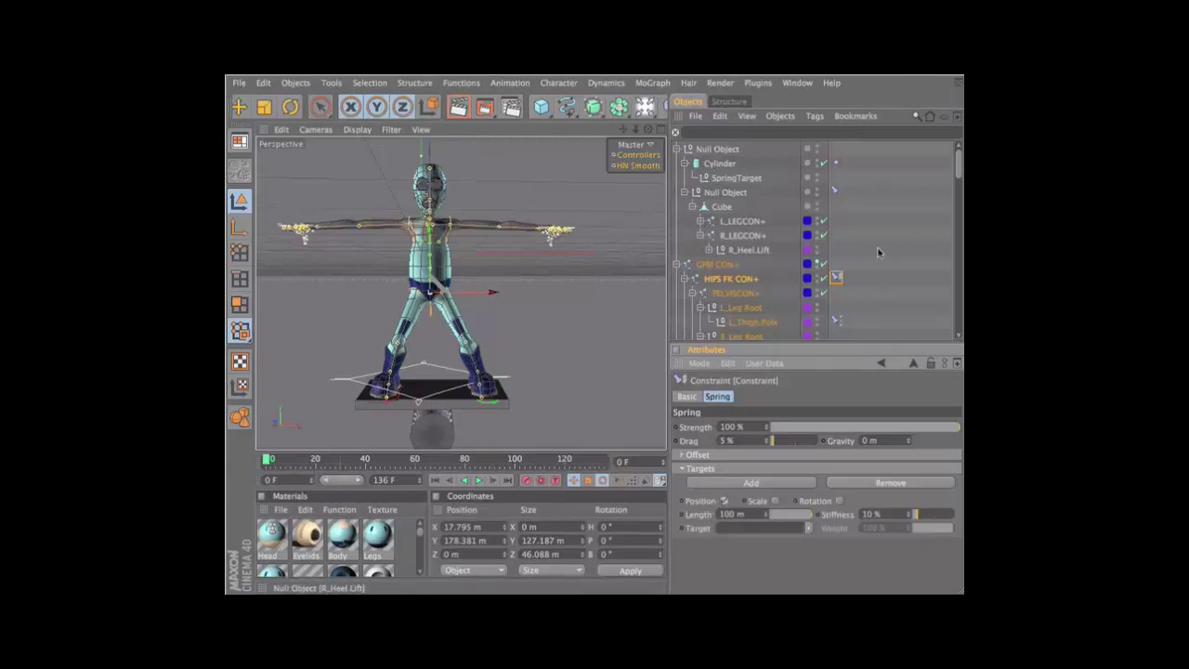
{"action": "middle_click_drag", "start_coordinate": [481, 425], "coordinate": [480, 365]}
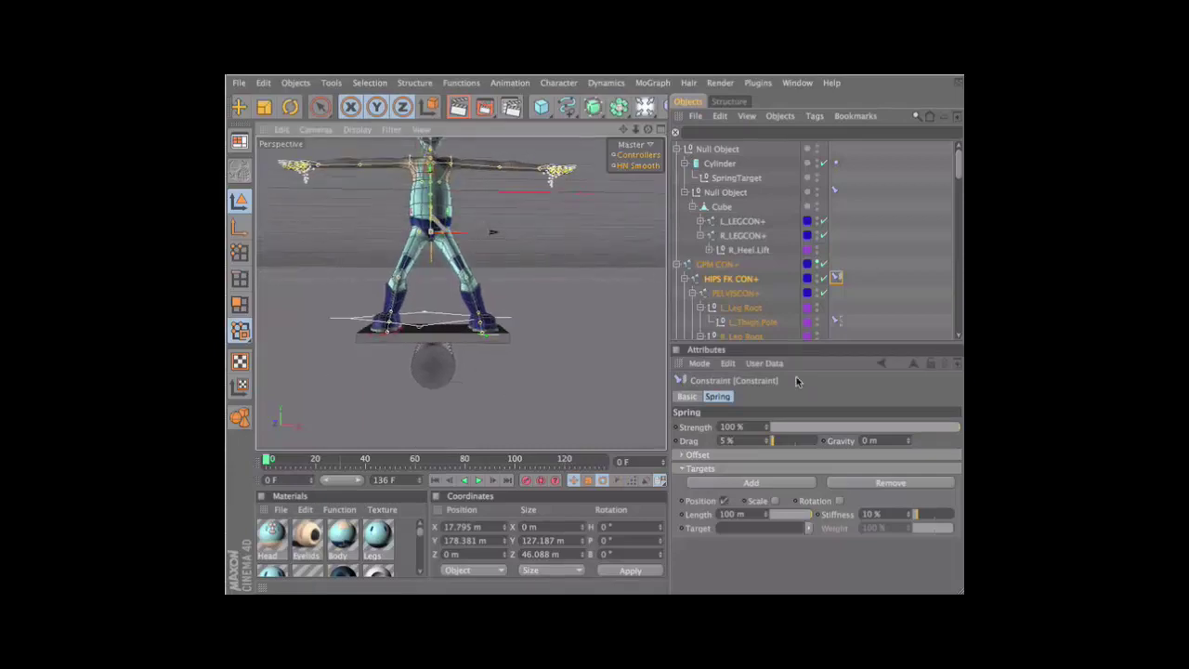
{"action": "left_click_drag", "start_coordinate": [736, 177], "coordinate": [737, 364]}
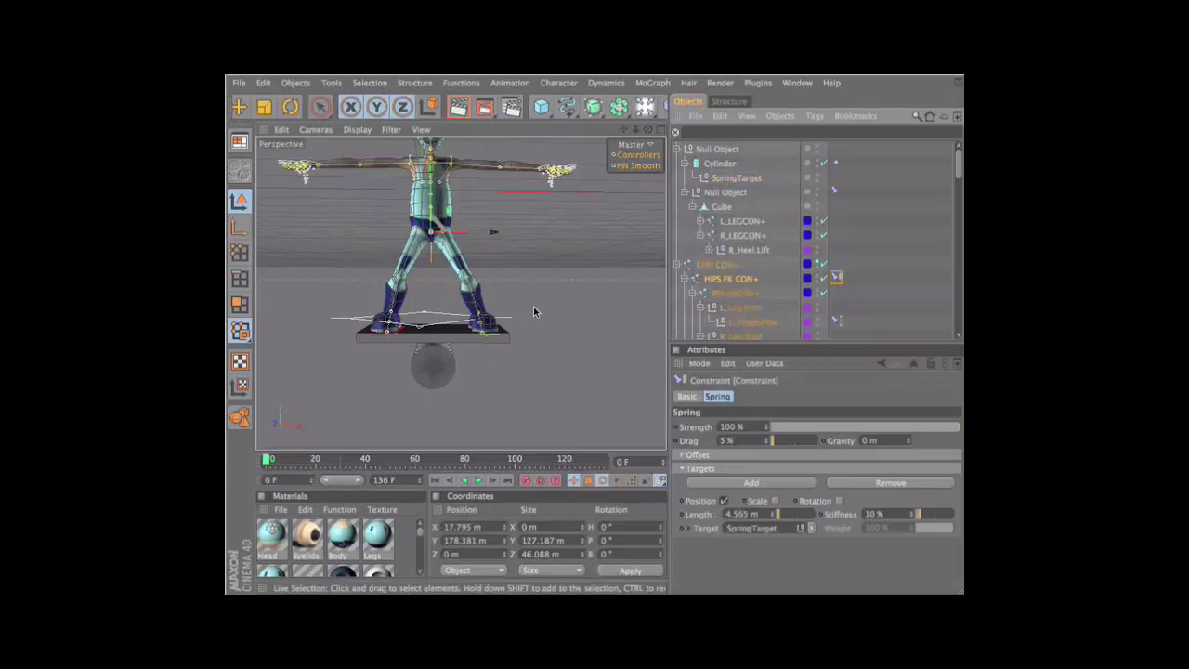
Play the sway from frame 0 and lower the spring strength to about half
{"action": "key", "text": "F8"}
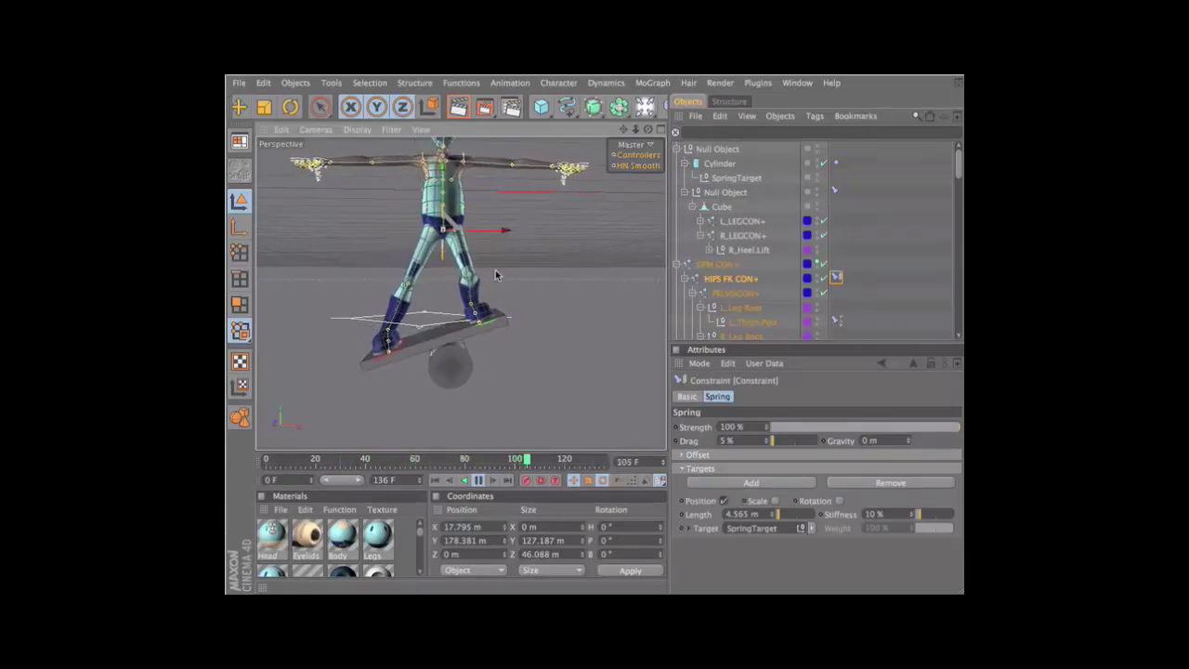
{"action": "left_click", "coordinate": [451, 482]}
{"action": "left_click", "coordinate": [479, 480]}
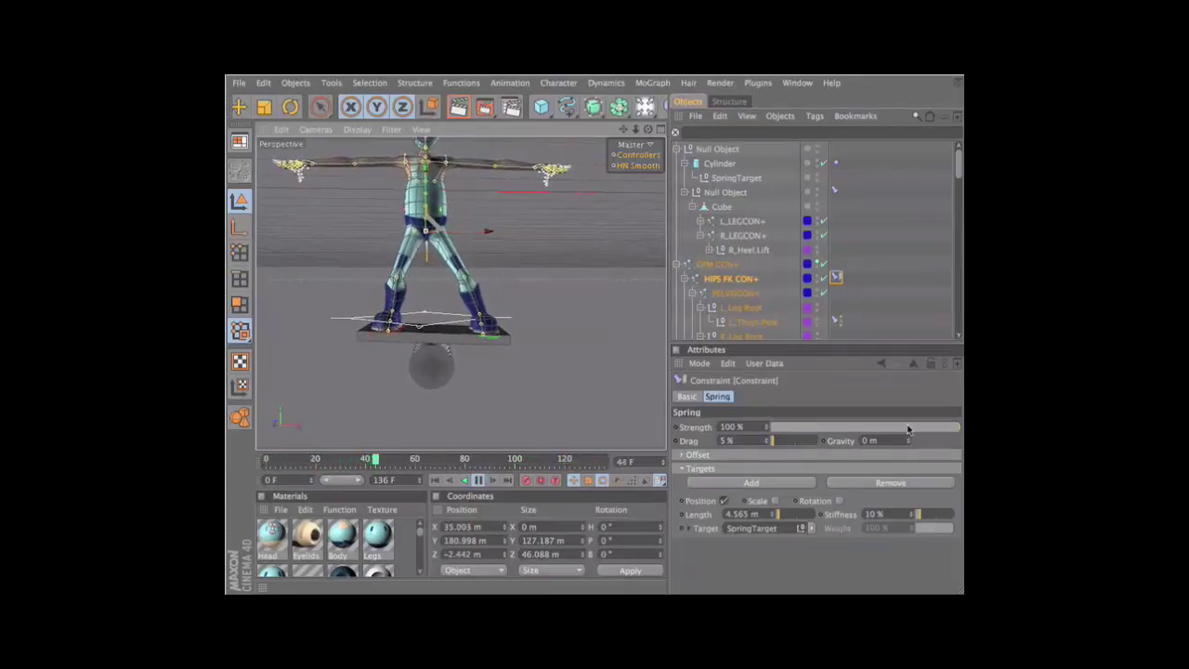
{"action": "left_click_drag", "start_coordinate": [957, 428], "coordinate": [878, 427]}
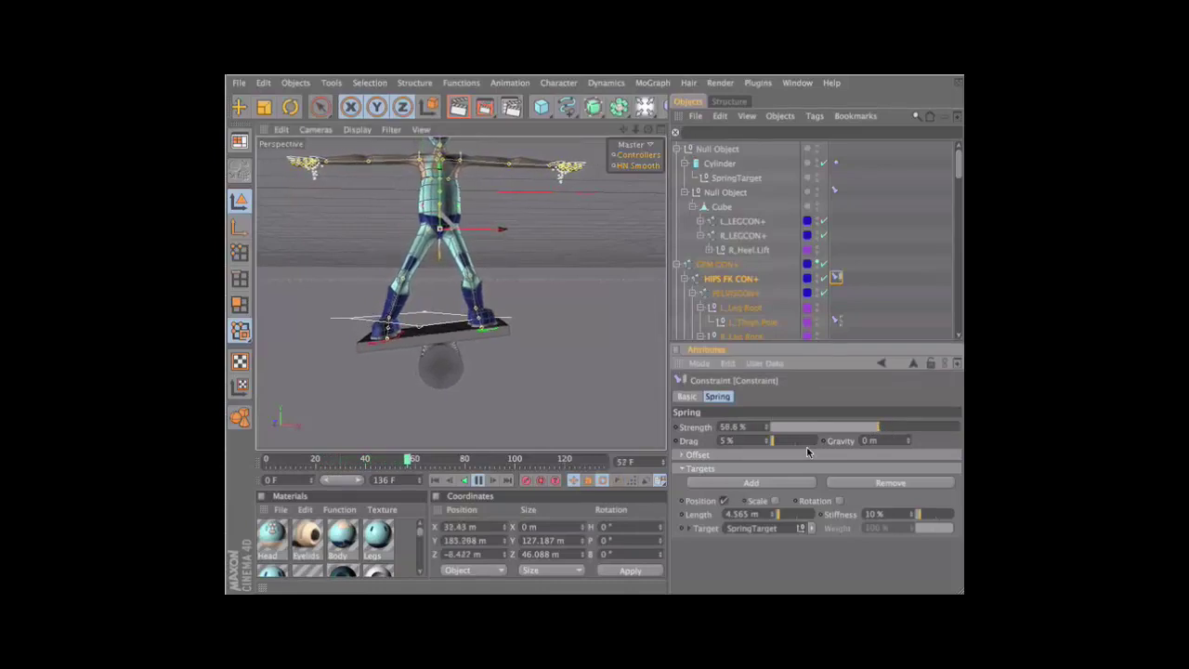
Lower the hips to lean the body, then add a 143.2 m Sphere below the board
{"action": "left_click", "coordinate": [520, 221]}
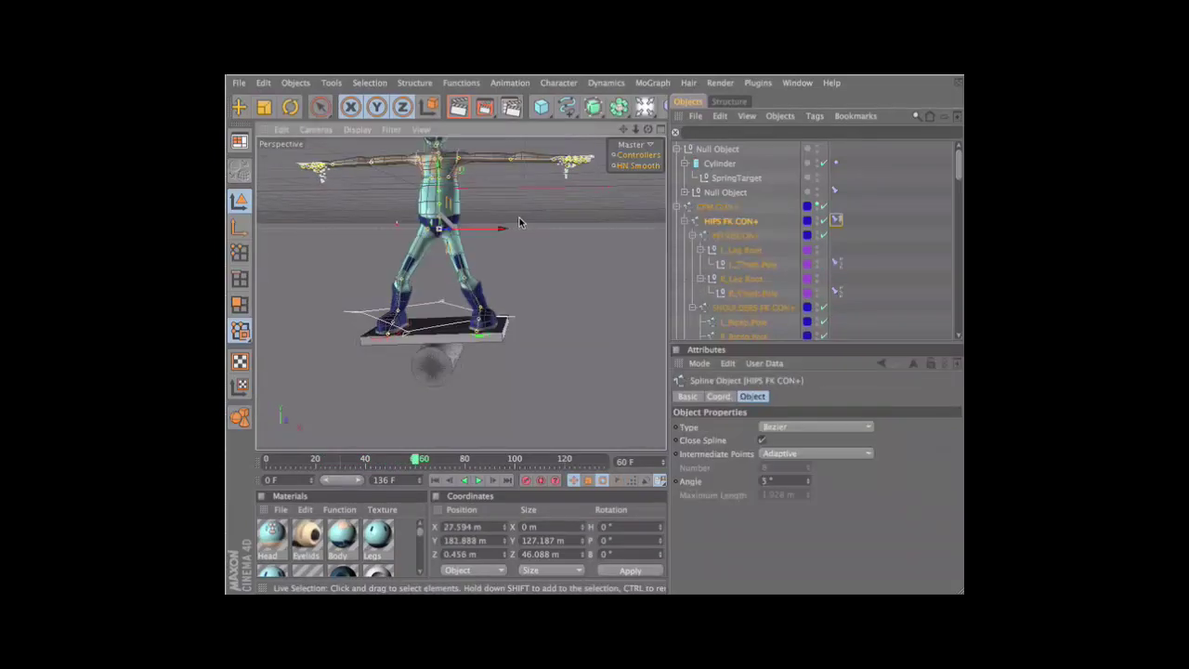
{"action": "left_click_drag", "start_coordinate": [541, 286], "coordinate": [451, 356]}
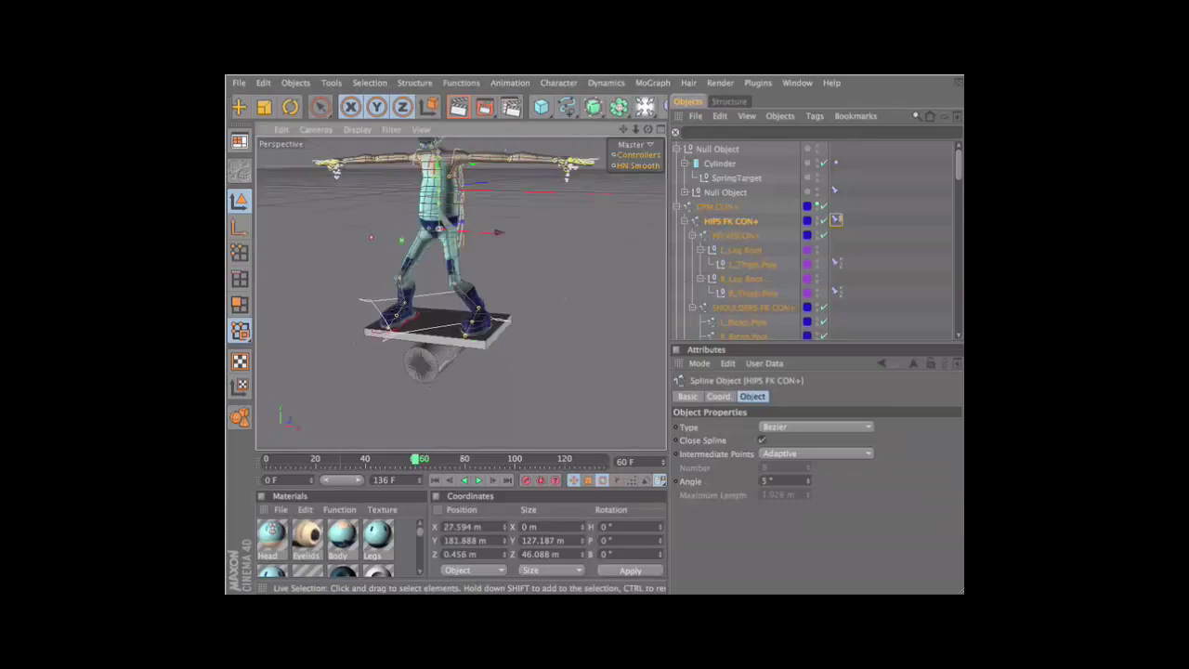
{"action": "left_click", "coordinate": [525, 107]}
{"action": "left_click", "coordinate": [693, 144]}
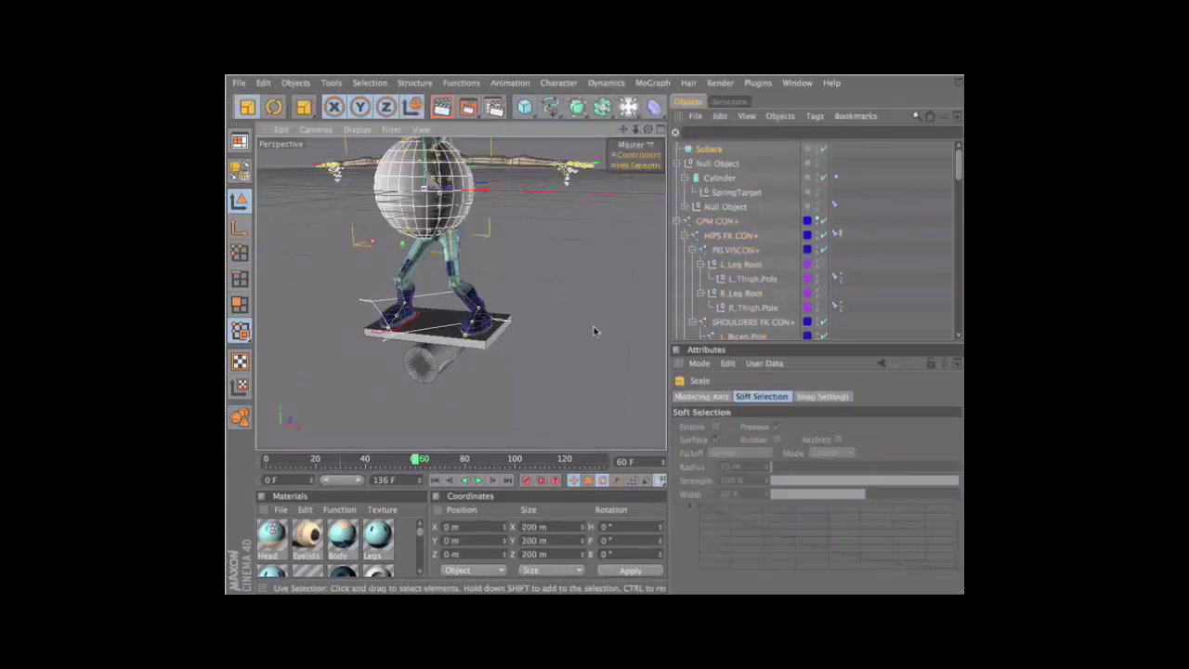
{"action": "left_click_drag", "start_coordinate": [596, 330], "coordinate": [573, 327]}
{"action": "key", "text": "F4"}
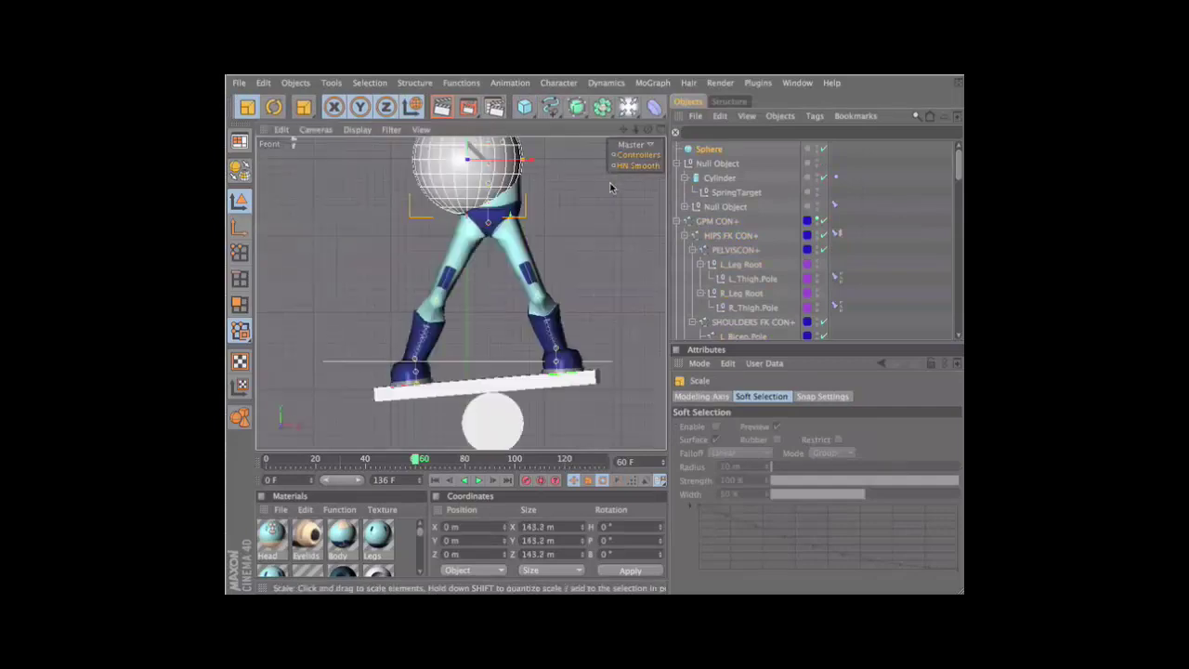
{"action": "key", "text": "e"}
{"action": "left_click_drag", "start_coordinate": [468, 172], "coordinate": [491, 446]}
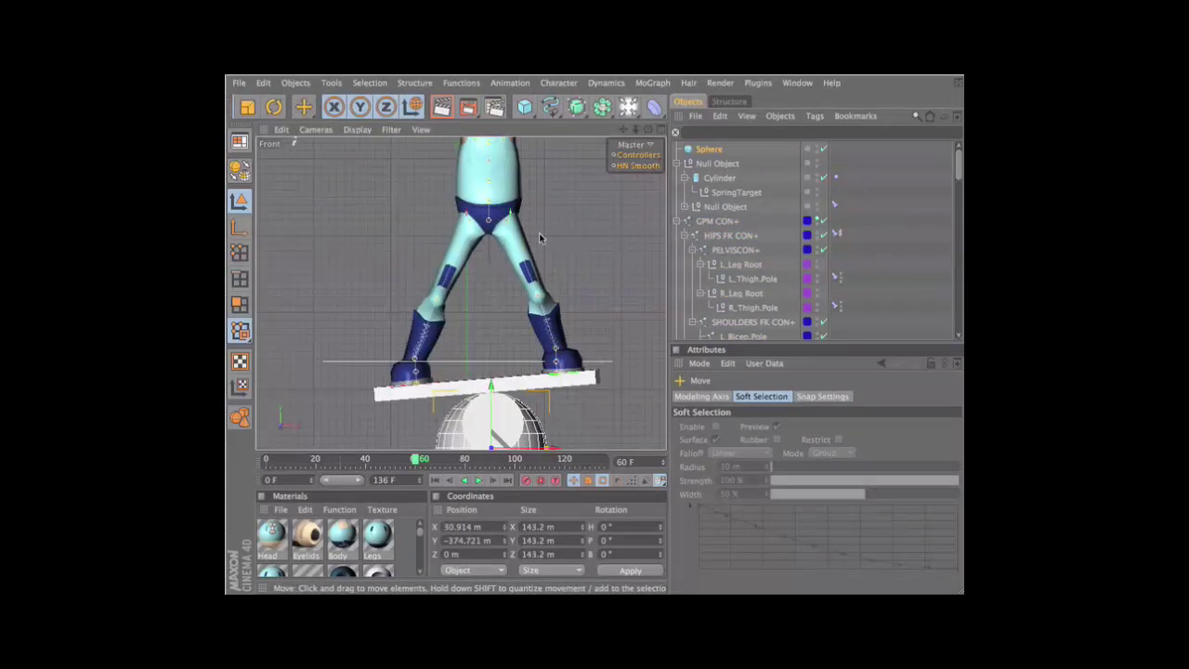
{"action": "middle_click_drag", "start_coordinate": [540, 238], "coordinate": [565, 173]}
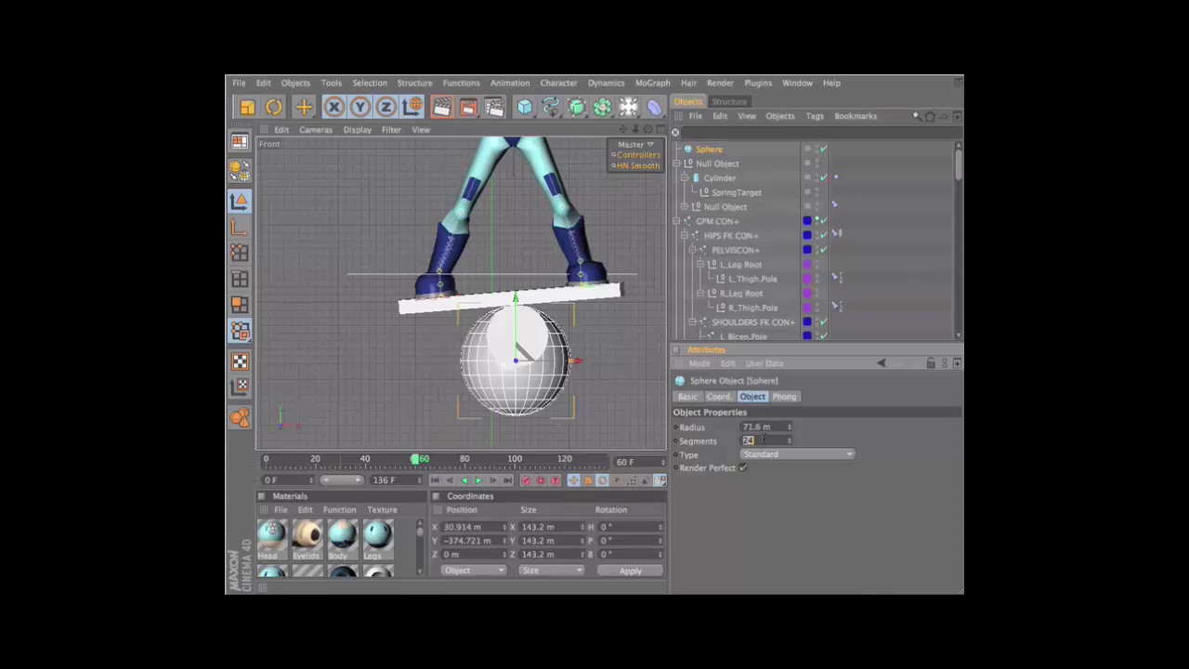
Give the Sphere 72 segments, parent SpringTarget under it, and move the Vibrate tag with 65 m amplitude
{"action": "key", "text": "Return"}
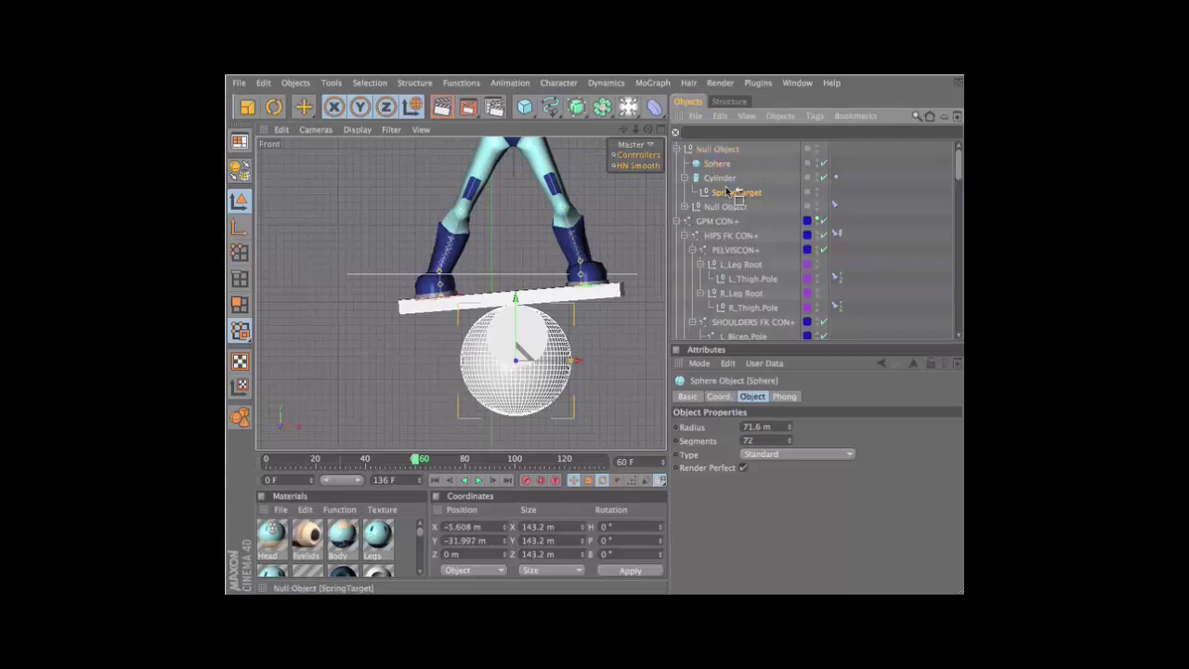
{"action": "left_click_drag", "start_coordinate": [714, 167], "coordinate": [715, 165]}
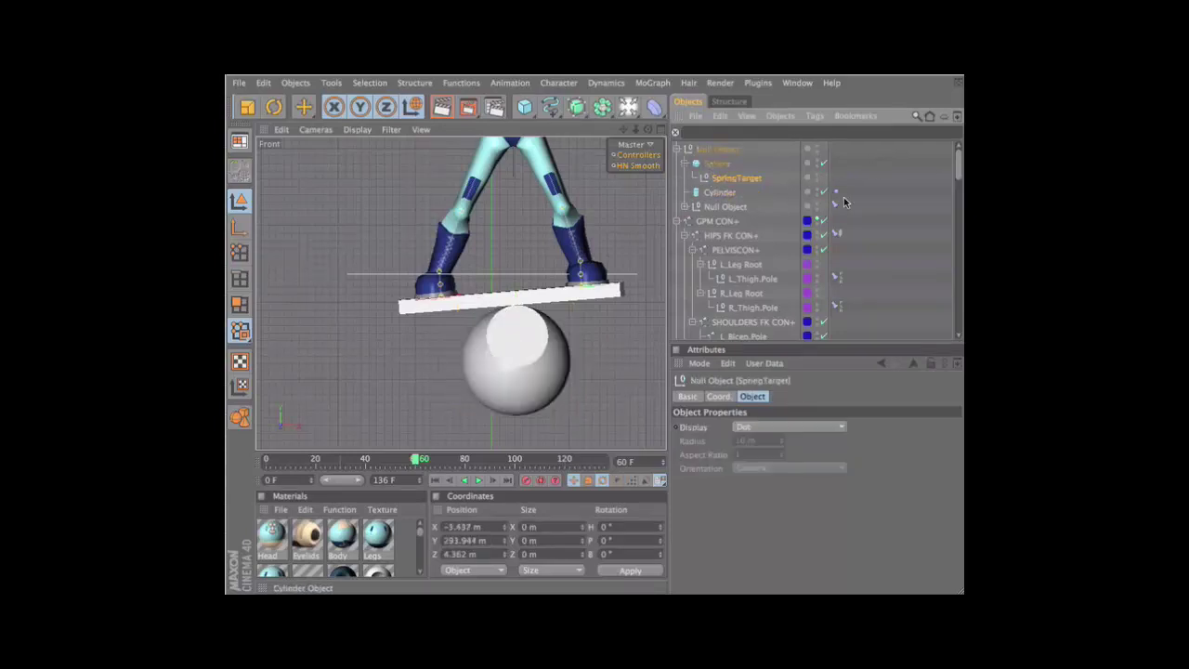
{"action": "left_click_drag", "start_coordinate": [836, 168], "coordinate": [837, 167]}
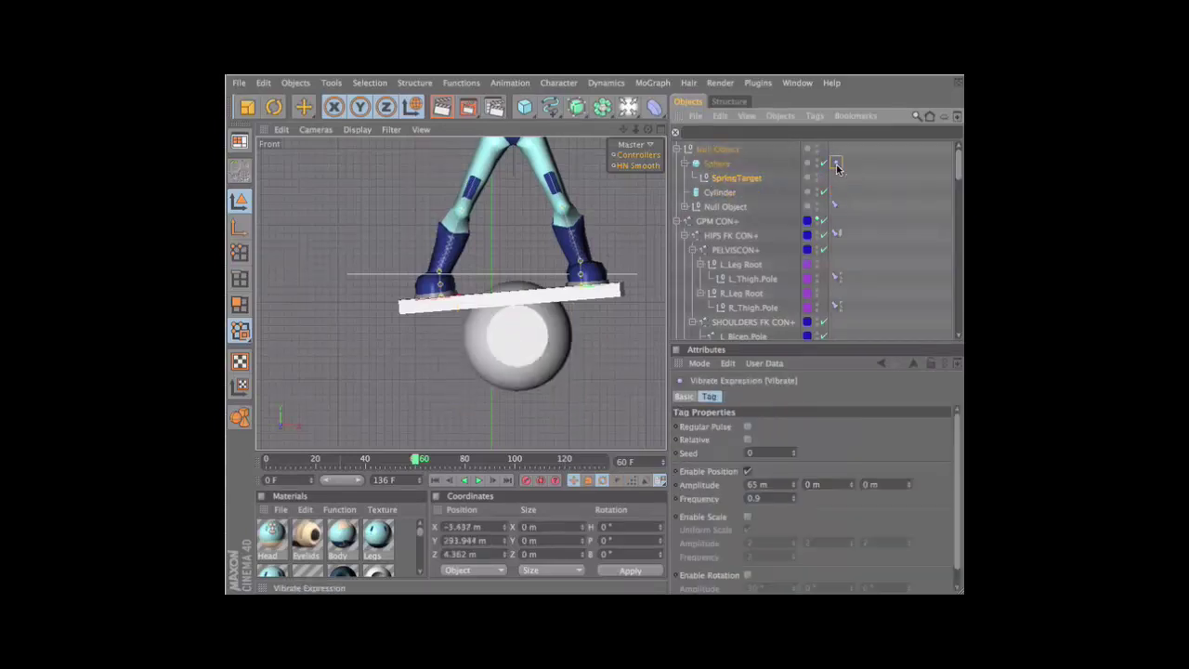
{"action": "left_click", "coordinate": [881, 484]}
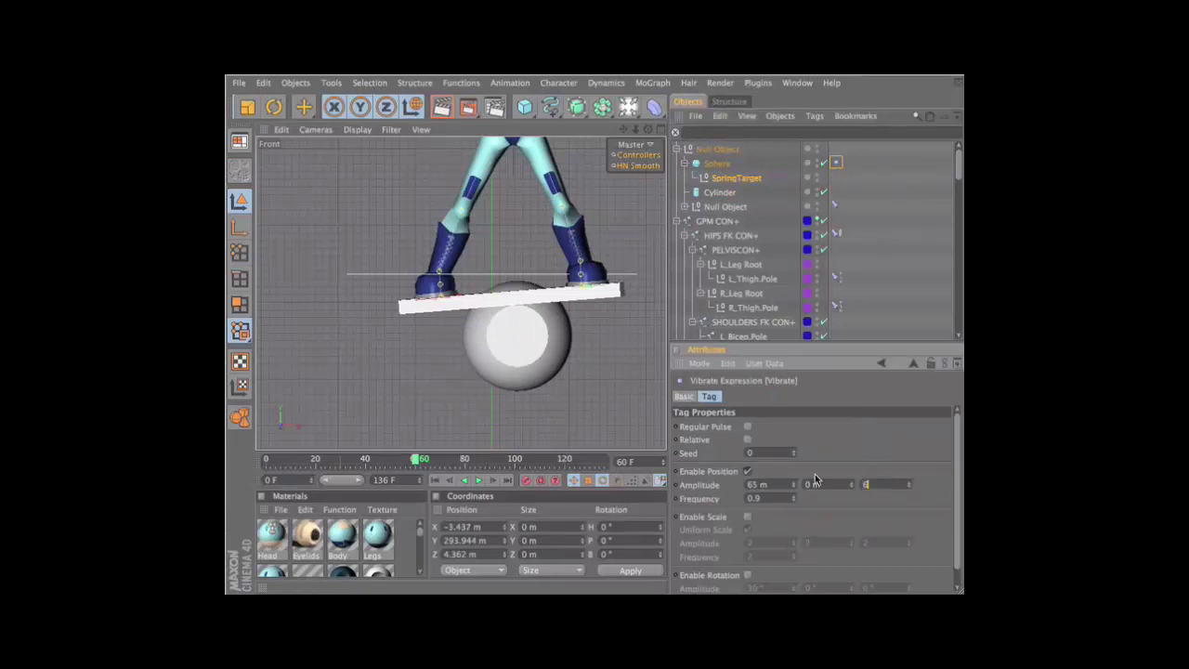
{"action": "type", "text": "65"}
{"action": "key", "text": "Return"}
{"action": "key", "text": "F1"}
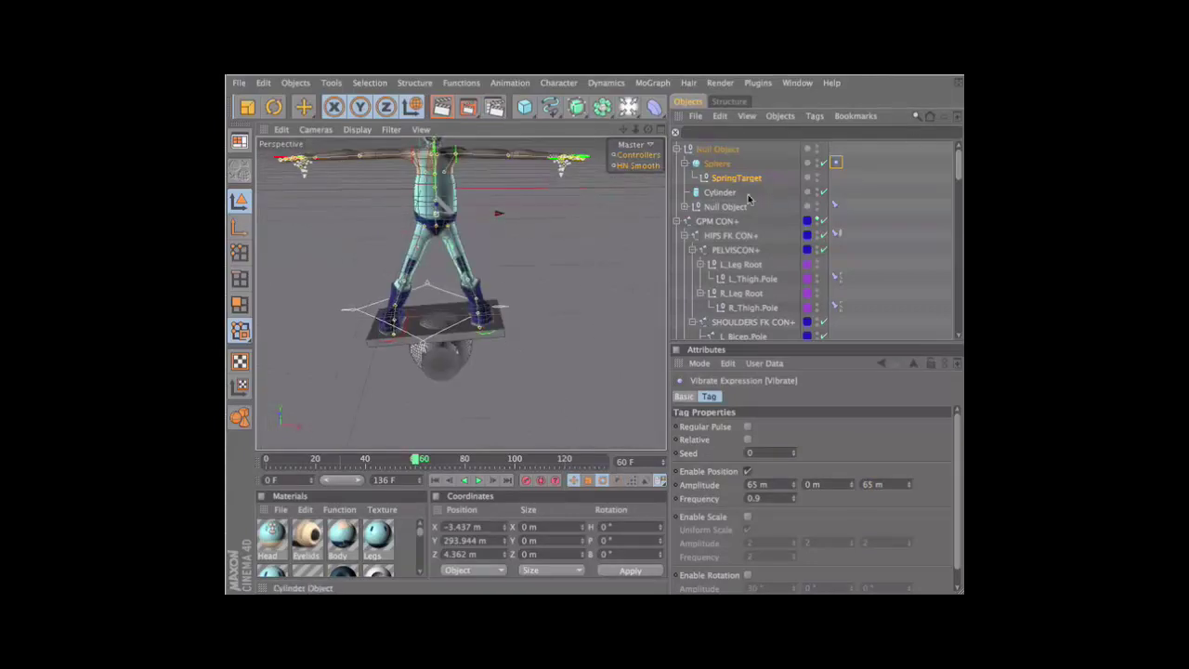
Retarget the board's clamp to the Sphere with a distance of 0 m
{"action": "left_click", "coordinate": [836, 207]}
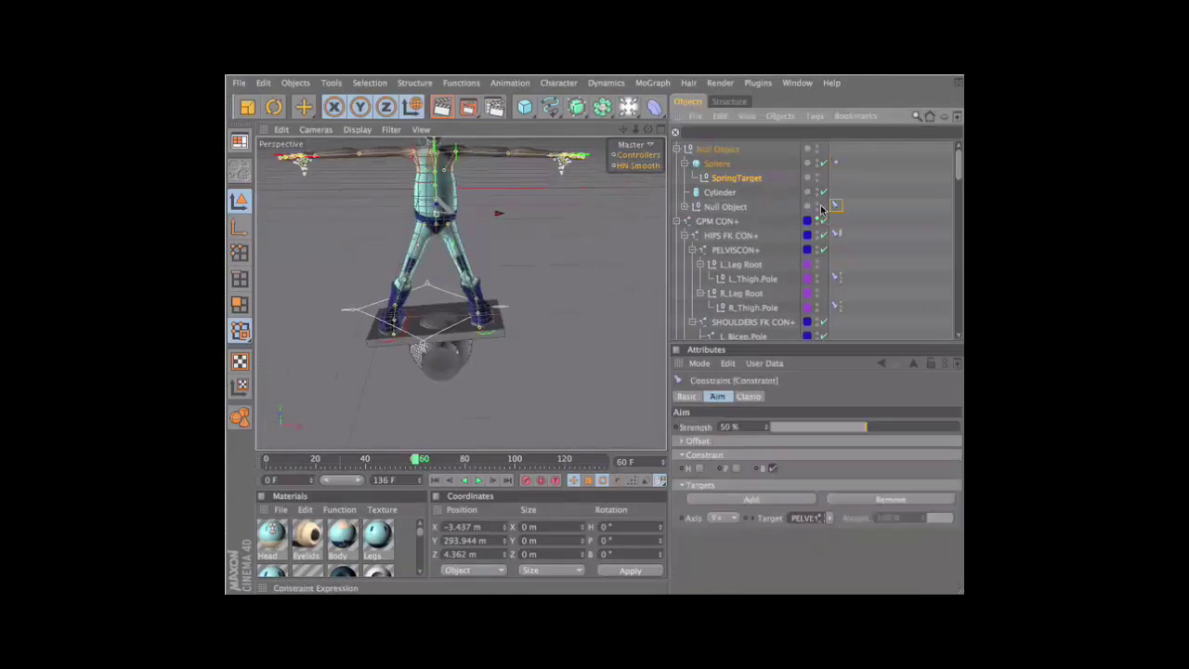
{"action": "left_click", "coordinate": [751, 397]}
{"action": "left_click_drag", "start_coordinate": [715, 163], "coordinate": [744, 514]}
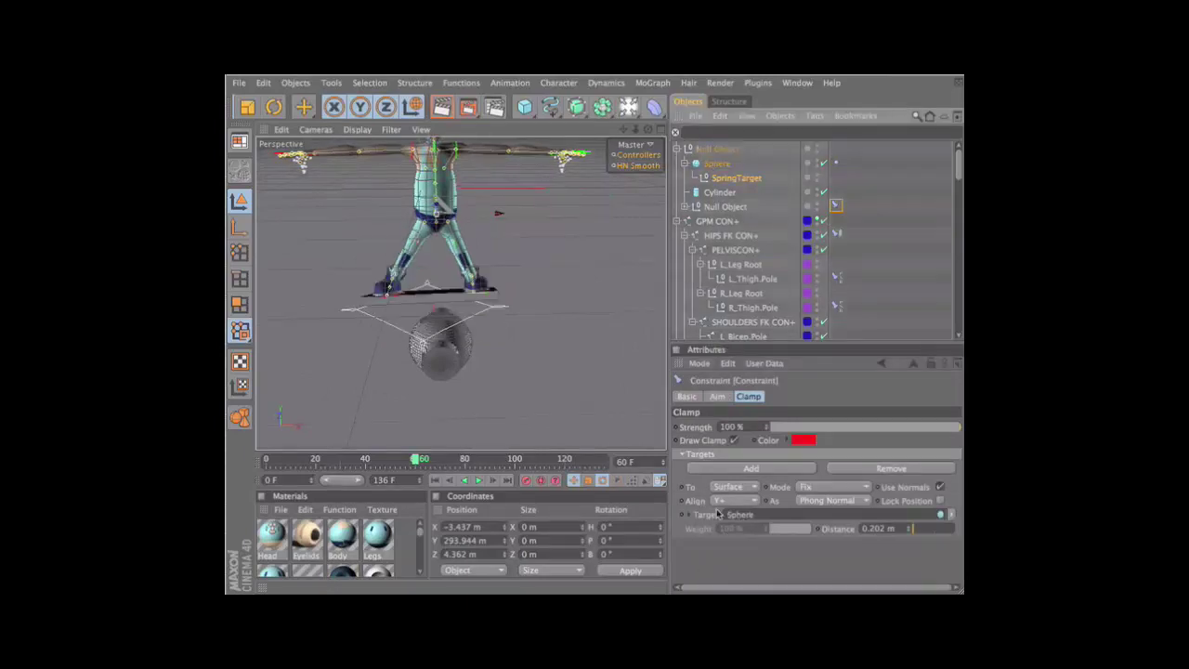
{"action": "key", "text": "F4"}
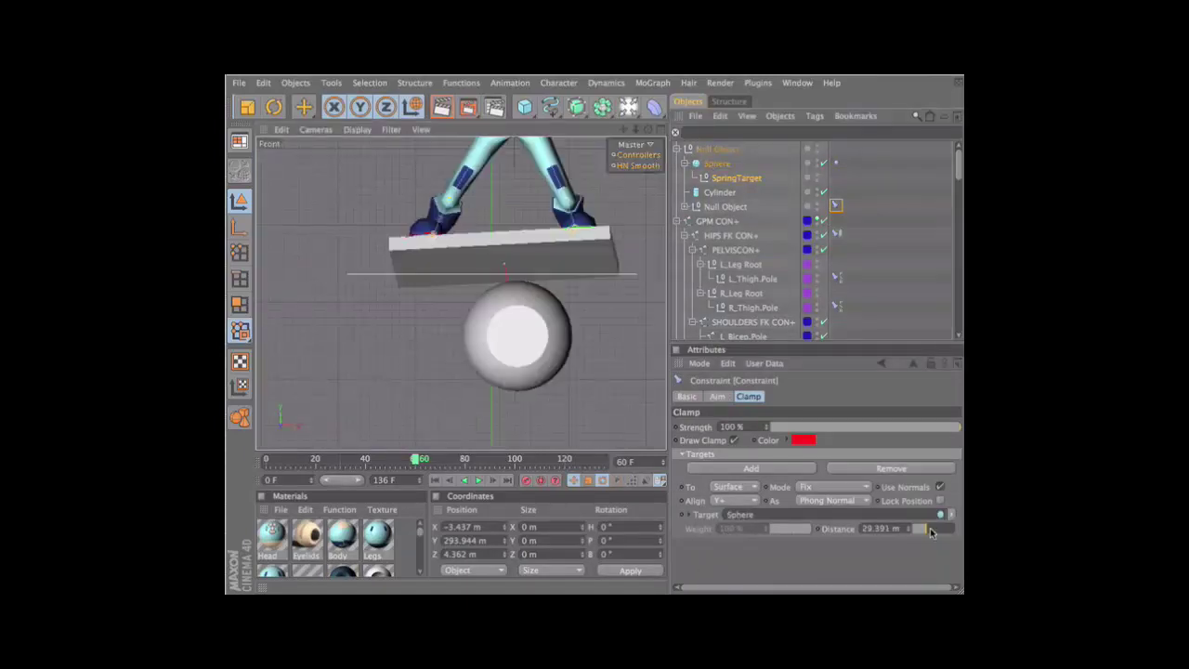
{"action": "left_click_drag", "start_coordinate": [931, 531], "coordinate": [899, 530]}
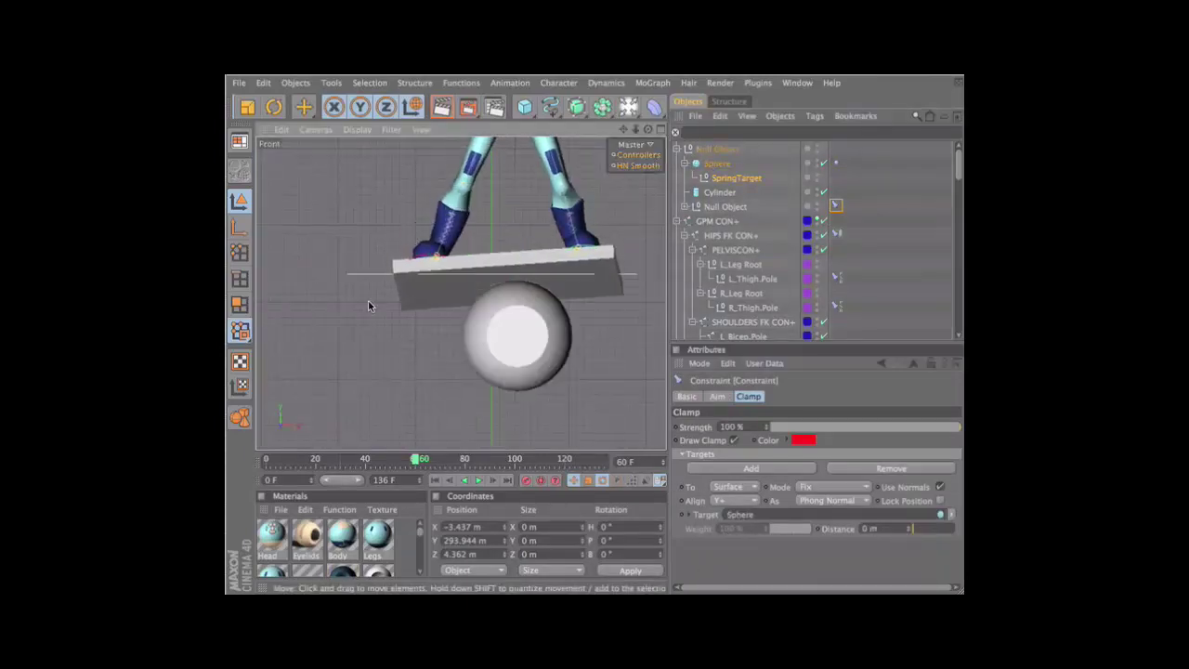
{"action": "key", "text": "F1"}
Enable P on the constraint's Aim settings so the aim also drives pitch
{"action": "left_click", "coordinate": [730, 207]}
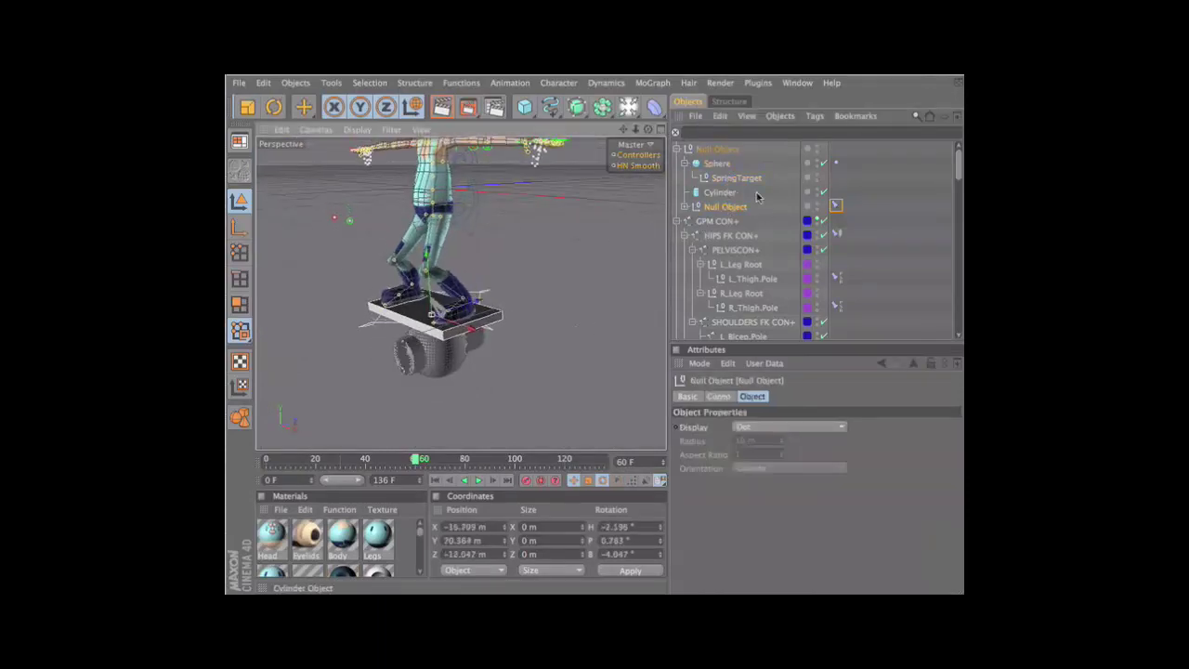
{"action": "left_click", "coordinate": [836, 206]}
{"action": "left_click", "coordinate": [720, 397]}
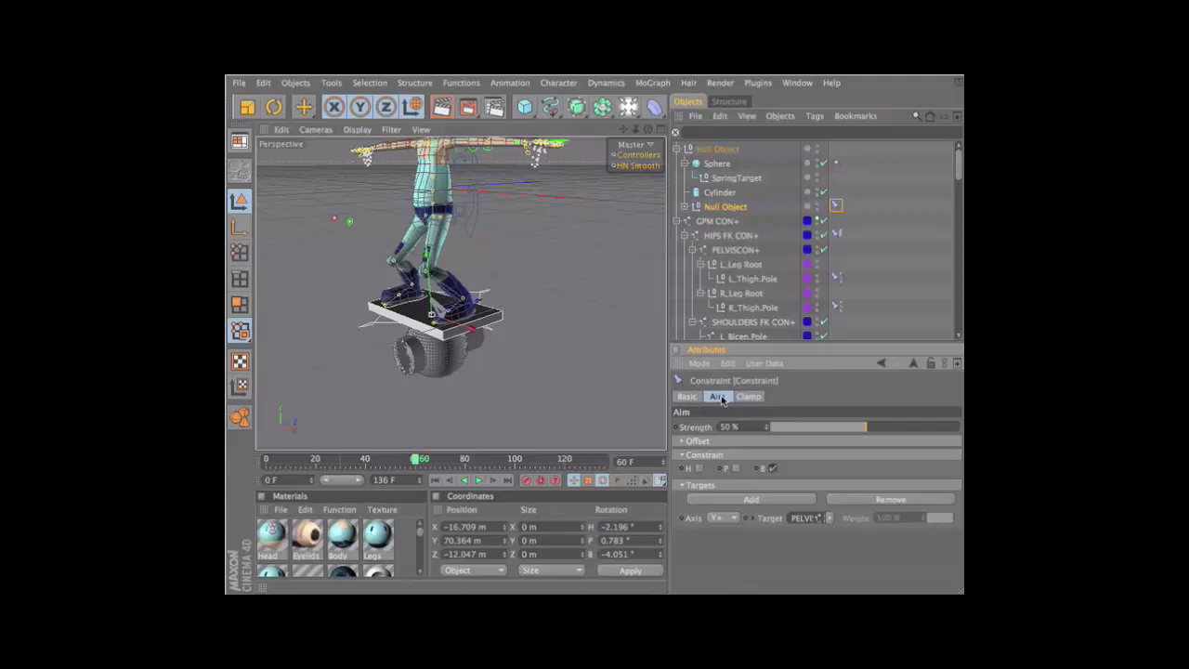
{"action": "left_click", "coordinate": [734, 469]}
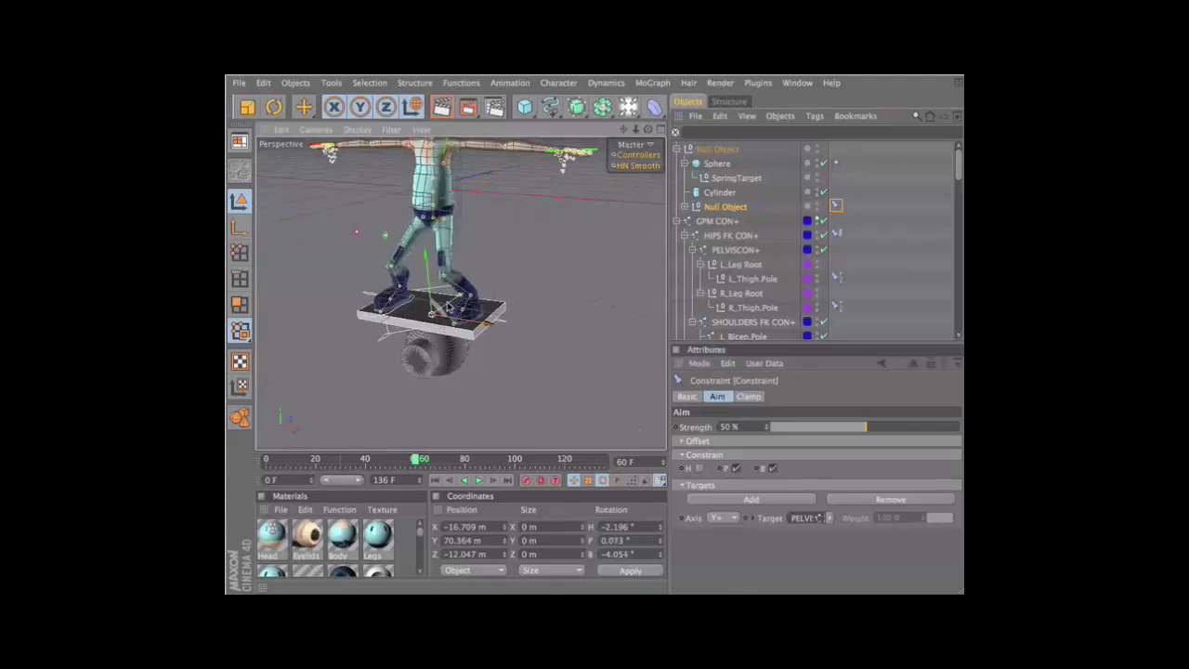
Play back the balancing animation, viewing the rig from side and front angles
{"action": "left_click_drag", "start_coordinate": [389, 304], "coordinate": [409, 279], "text": "alt"}
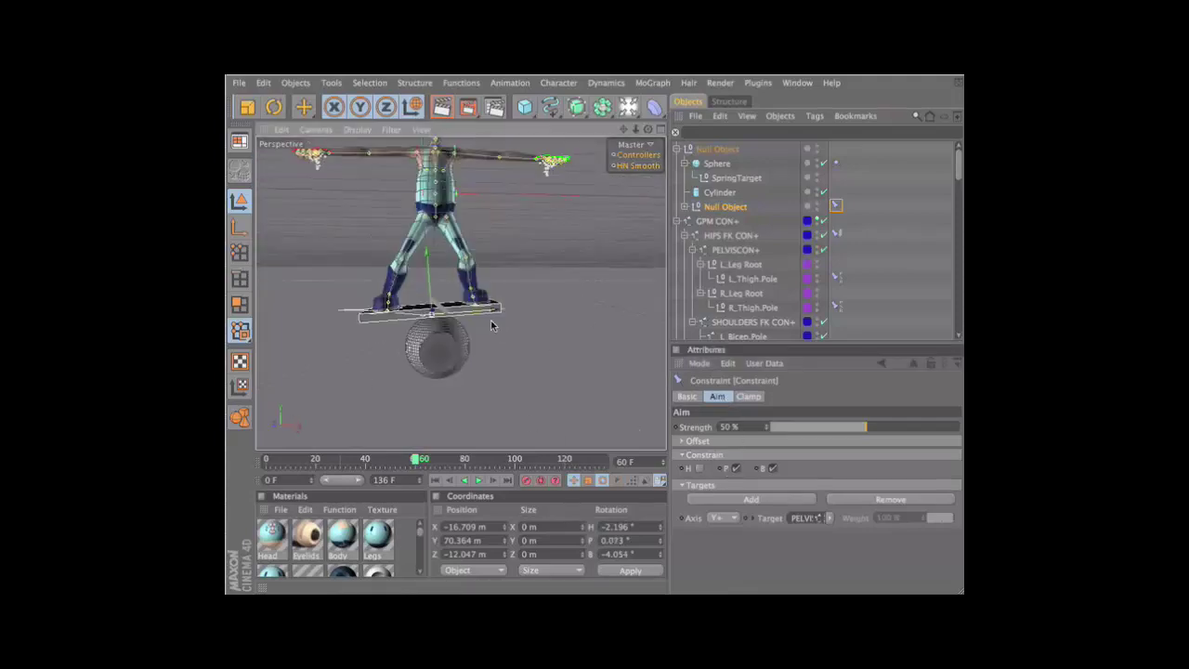
{"action": "left_click_drag", "start_coordinate": [659, 302], "coordinate": [373, 289], "text": "alt"}
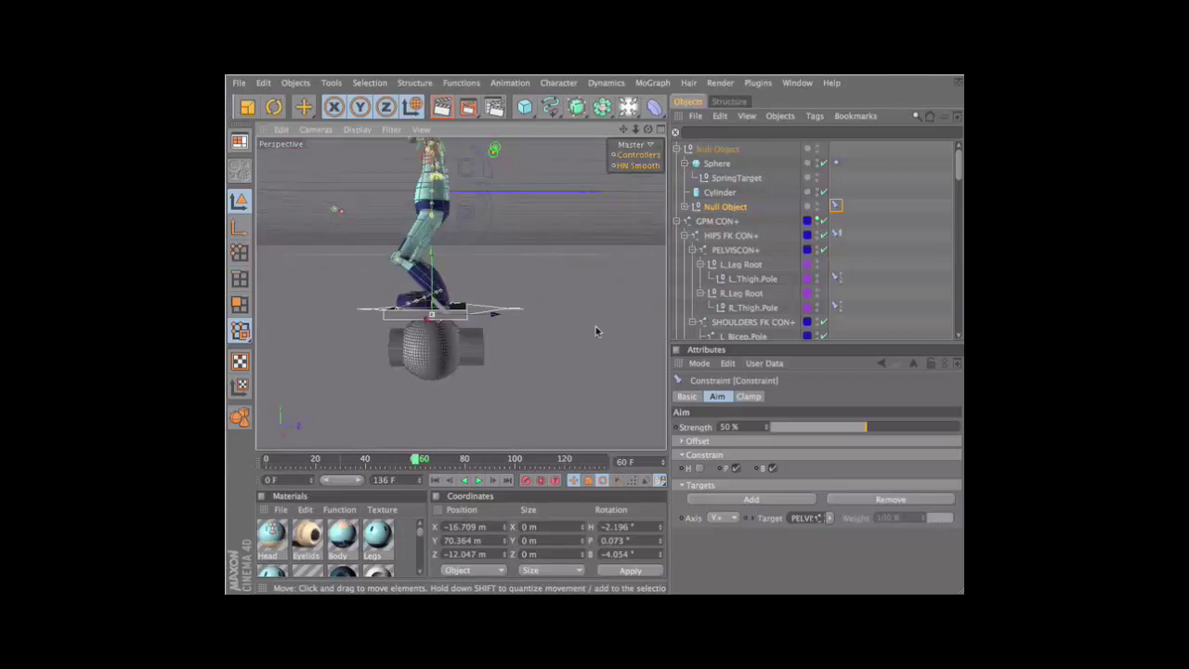
{"action": "mouse_move", "coordinate": [525, 323]}
{"action": "left_mouse_down", "text": "alt"}
{"action": "mouse_move", "coordinate": [327, 371]}
{"action": "mouse_move", "coordinate": [427, 306]}
{"action": "left_mouse_up", "text": "alt"}
{"action": "key", "text": "F8"}
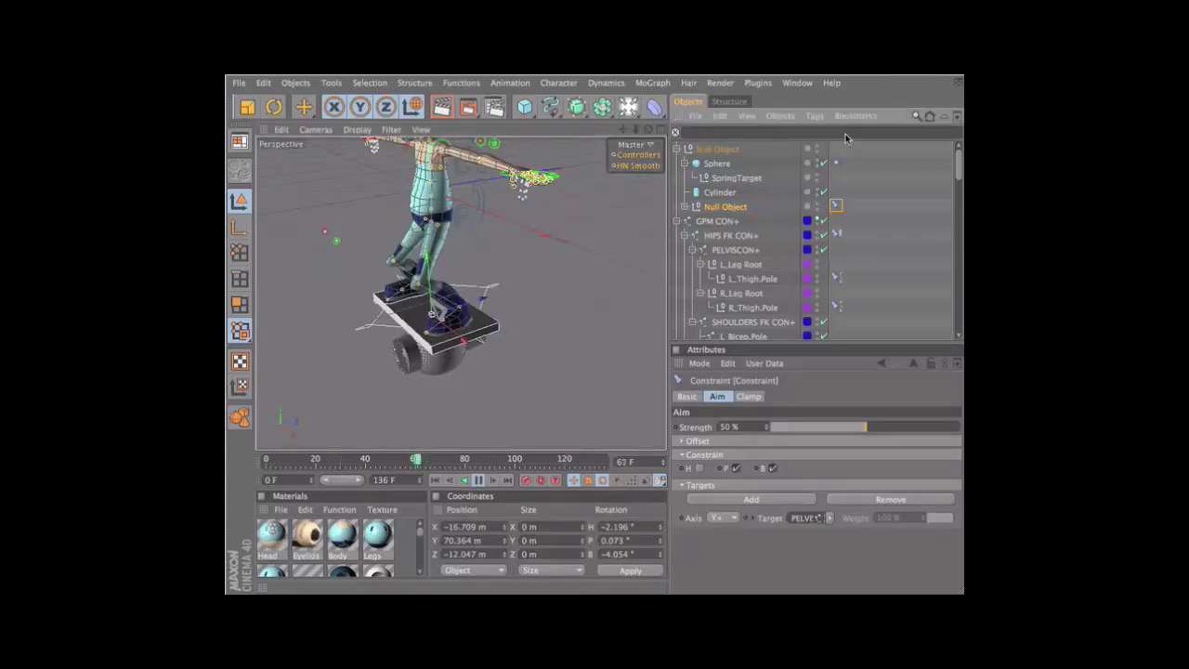
{"action": "left_click_drag", "start_coordinate": [576, 333], "coordinate": [363, 363], "text": "alt"}
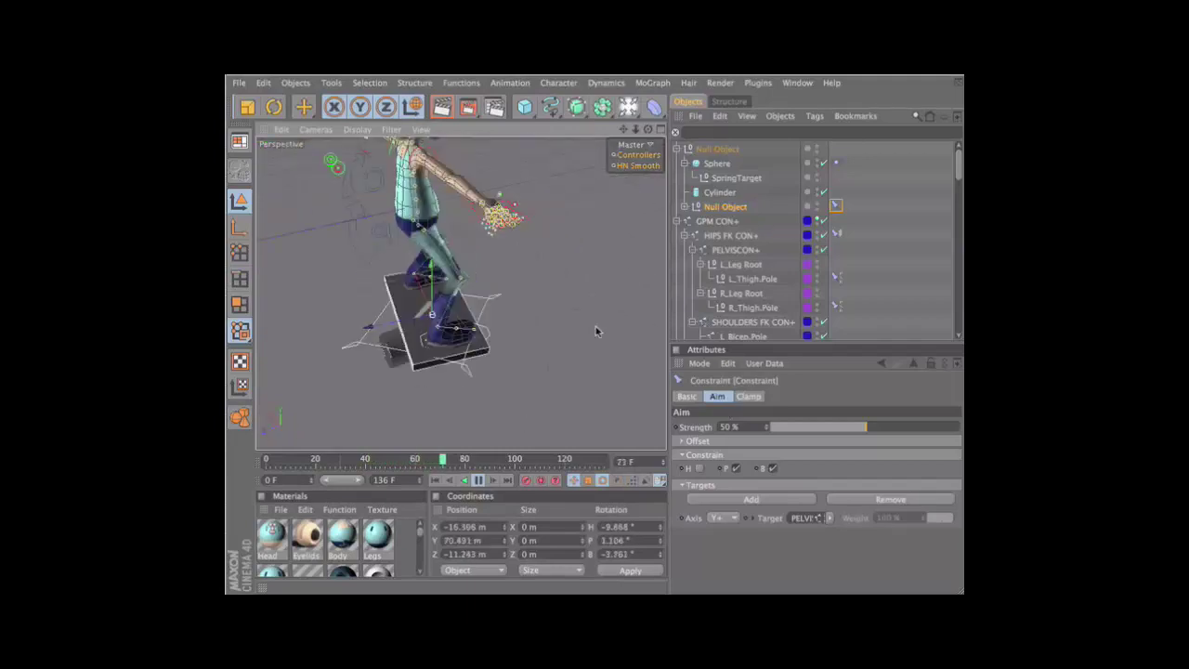
{"action": "left_click_drag", "start_coordinate": [595, 326], "coordinate": [412, 286], "text": "alt"}
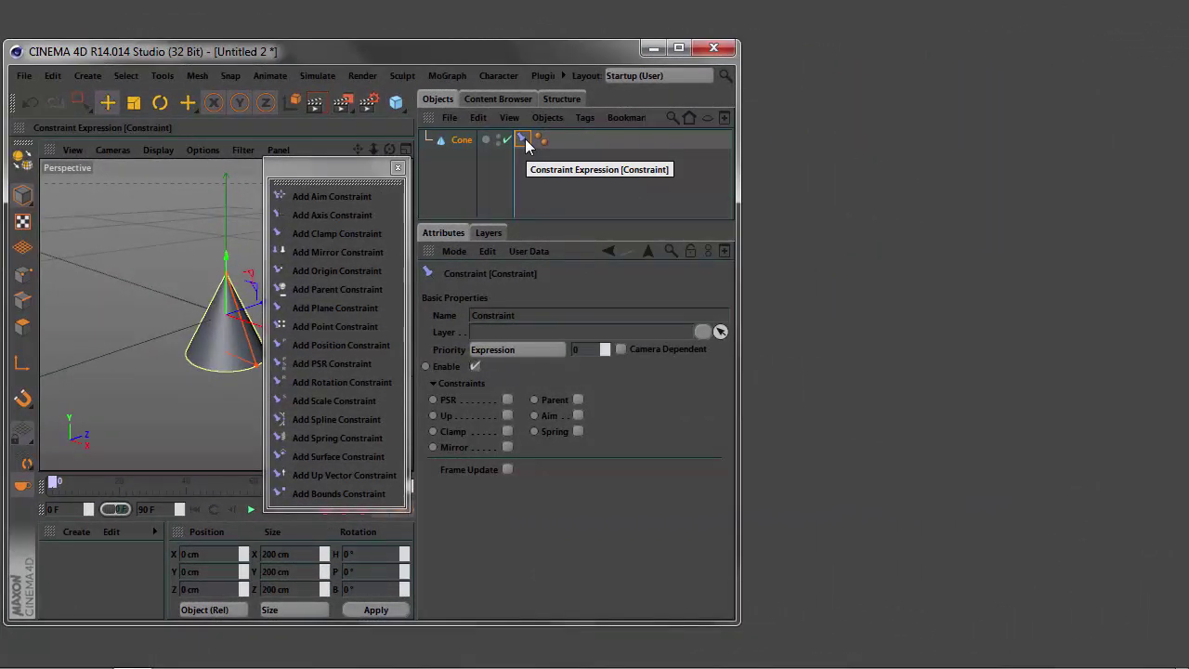
Deselect the cone and its constraint, then close the project, answering Hayır to discard unsaved changes
{"action": "left_click", "coordinate": [561, 180]}
{"action": "left_click", "coordinate": [28, 76]}
{"action": "left_click", "coordinate": [59, 200]}
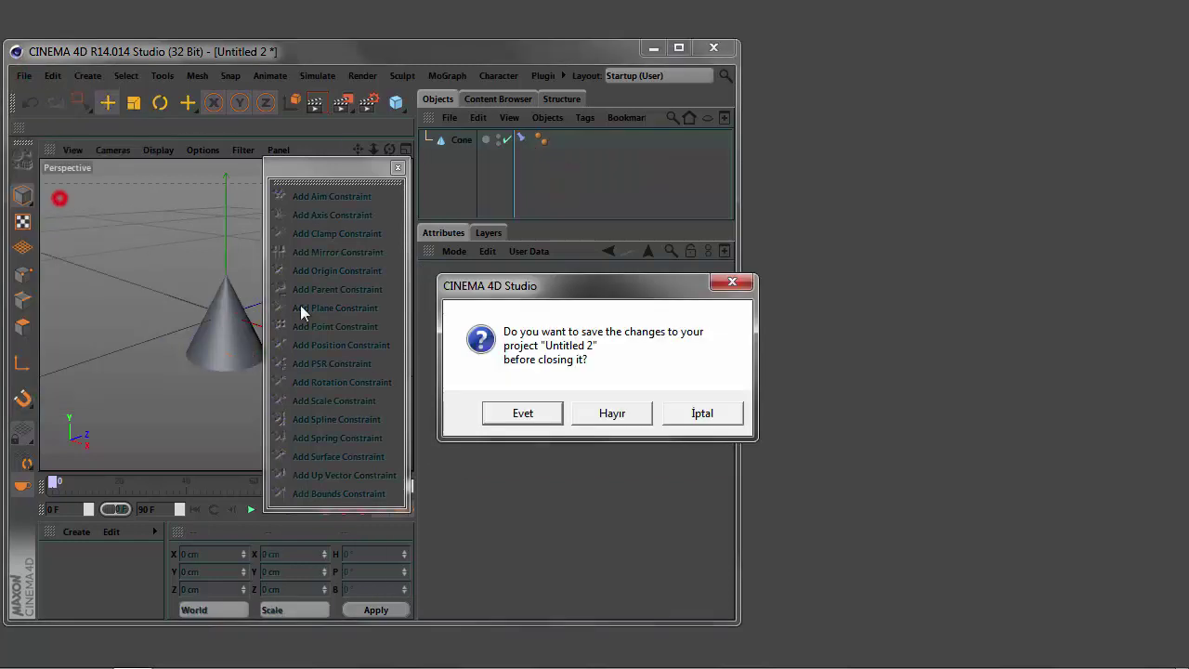
{"action": "left_click", "coordinate": [614, 412]}
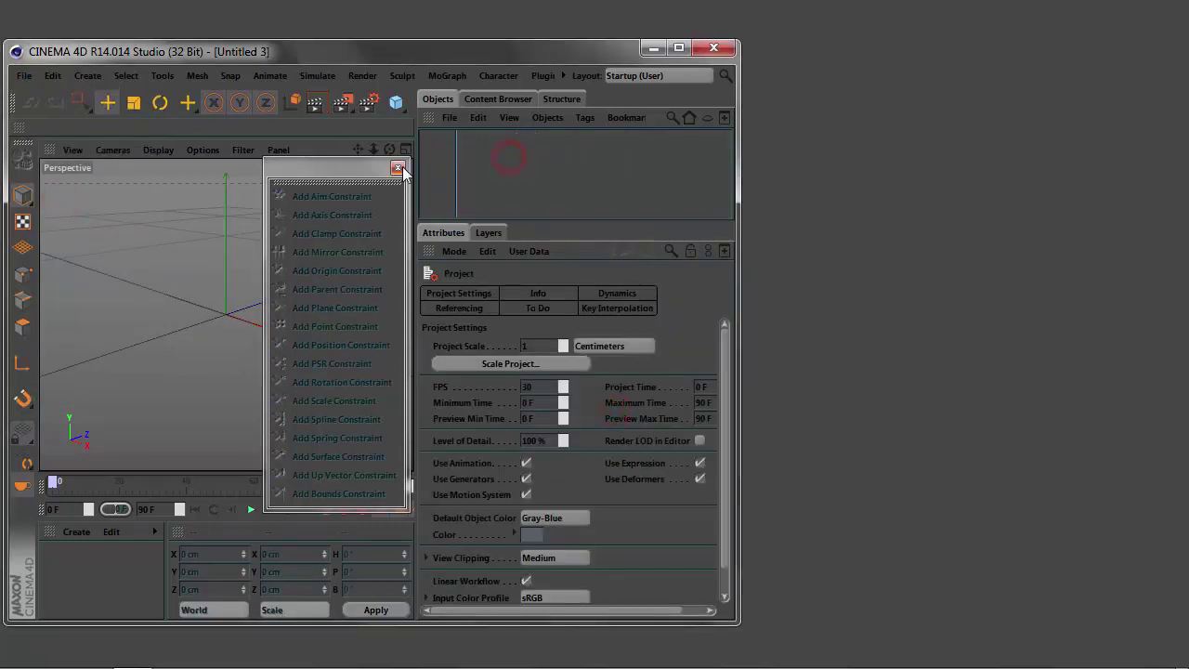